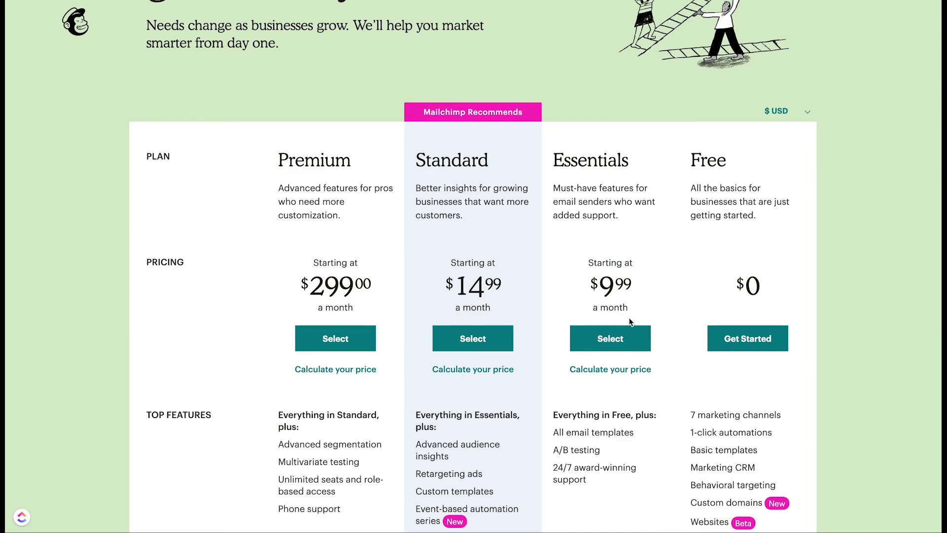
Step: Scroll through Mailchimp's pricing plans and choose the Free plan to begin signing up
scroll(630, 320, "down", 1)
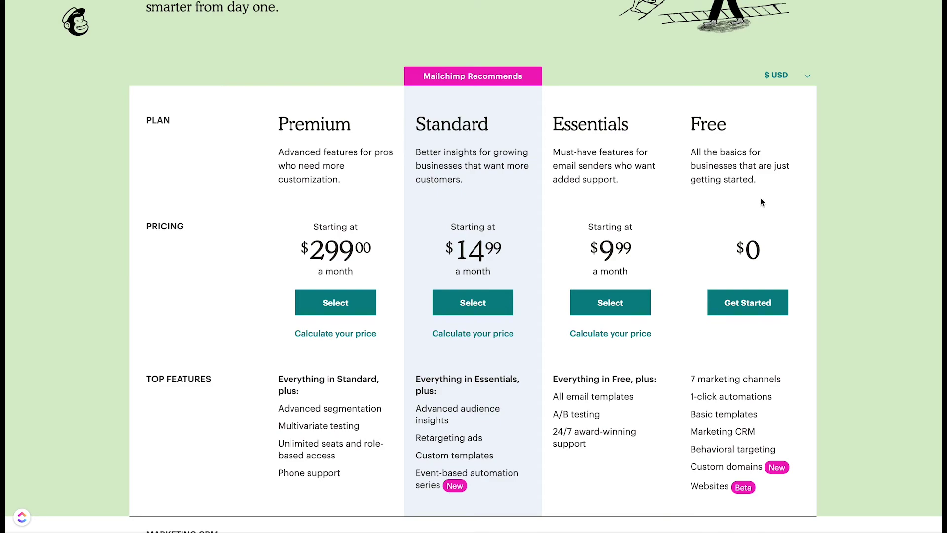
scroll(801, 373, "down", 7)
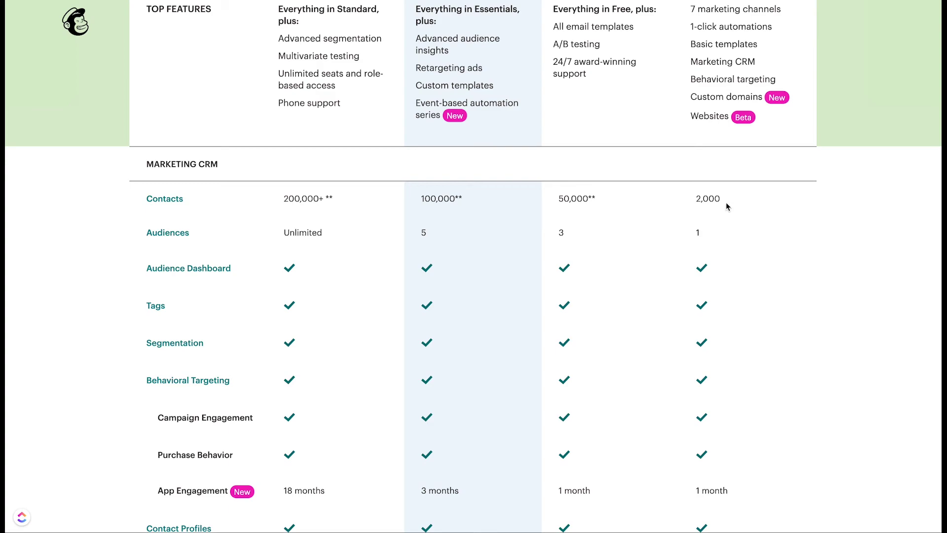
scroll(850, 437, "down", 15)
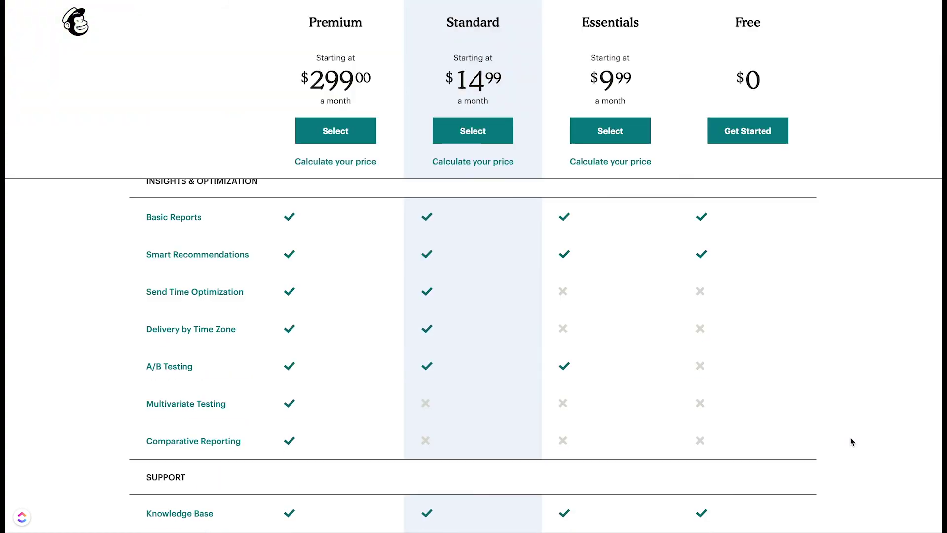
scroll(851, 439, "down", 6)
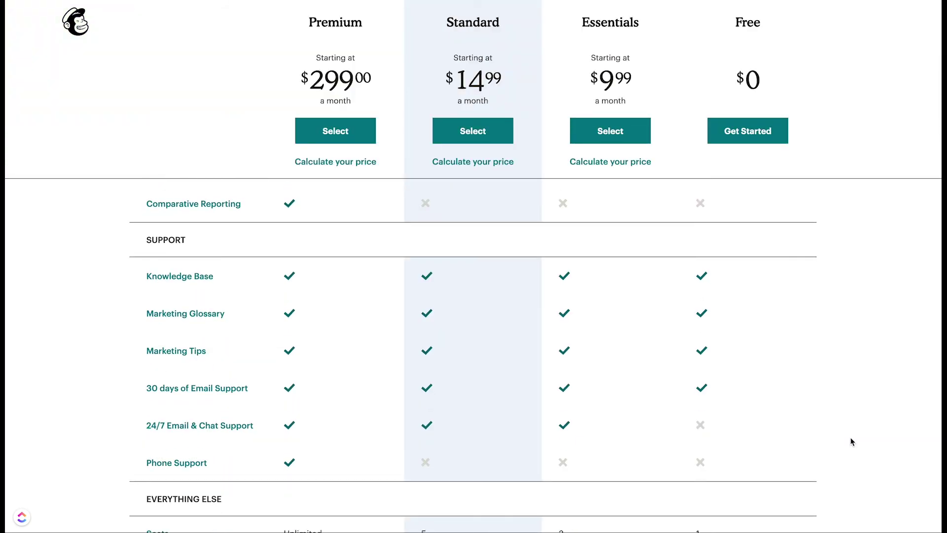
scroll(850, 437, "down", 2)
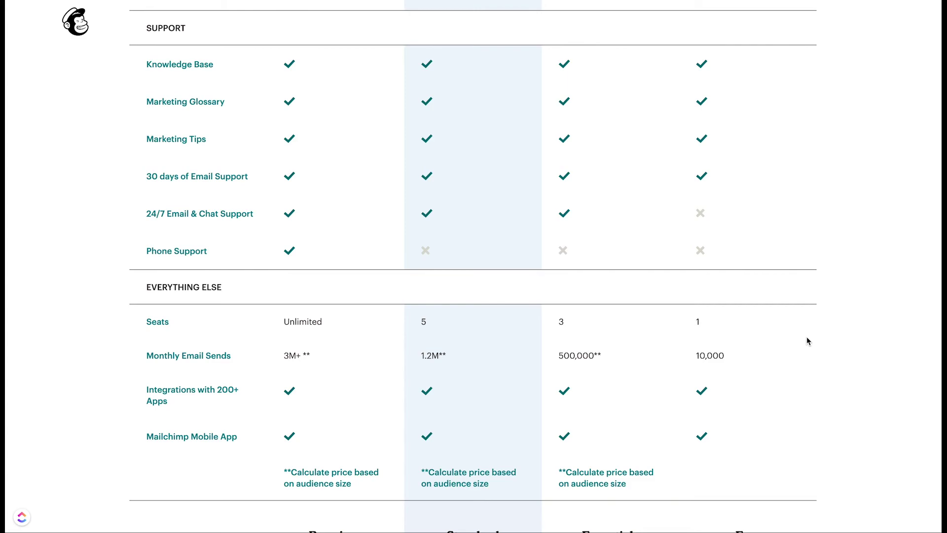
scroll(807, 339, "up", 20)
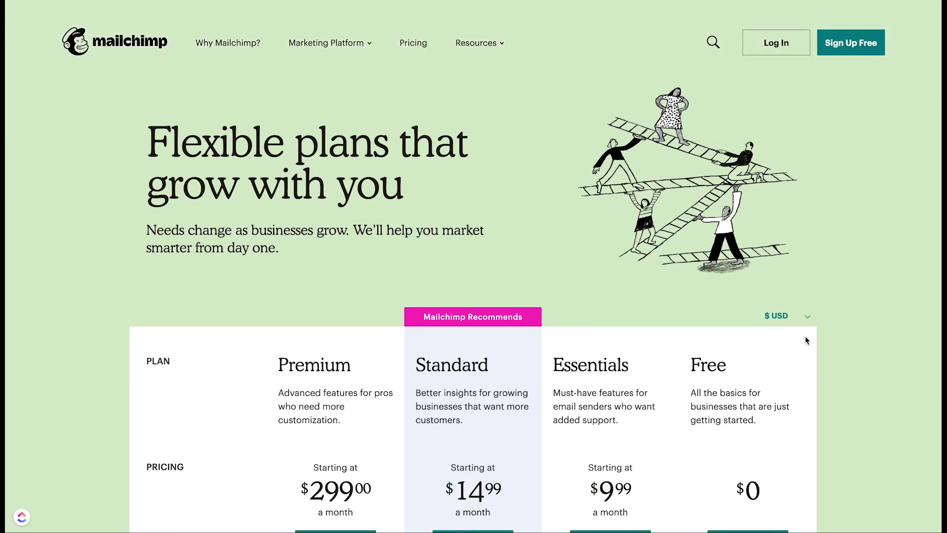
scroll(828, 257, "down", 6)
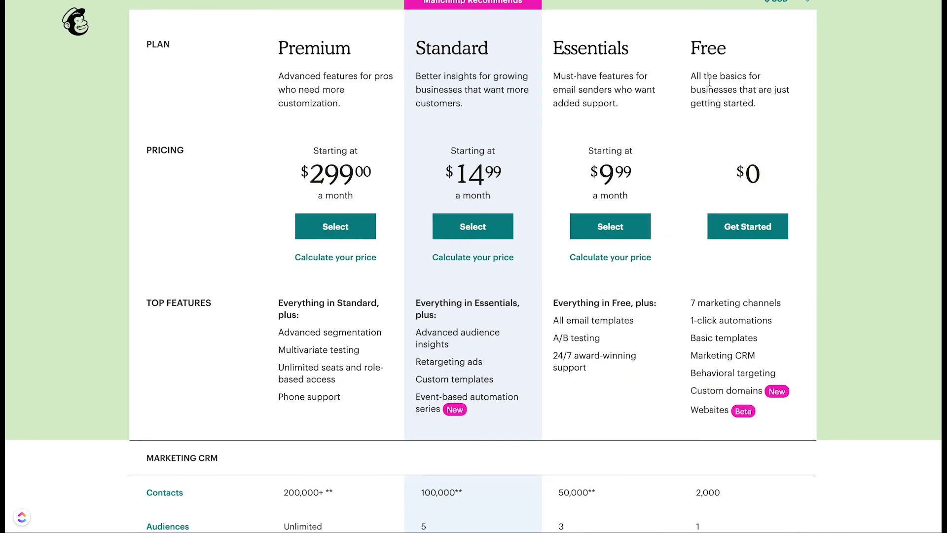
left_click(746, 232)
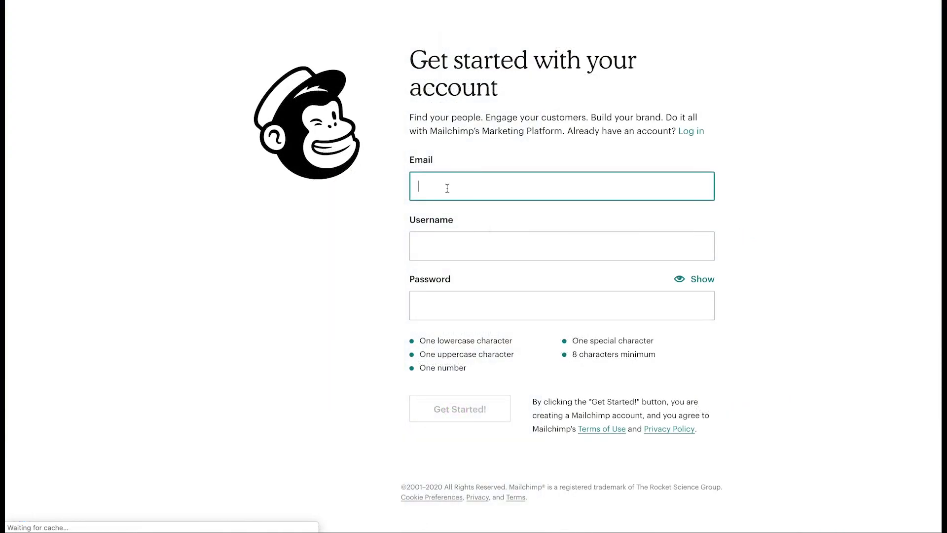
Step: Fill in the account email, username and a secure password, then submit the sign-up form
left_click(446, 183)
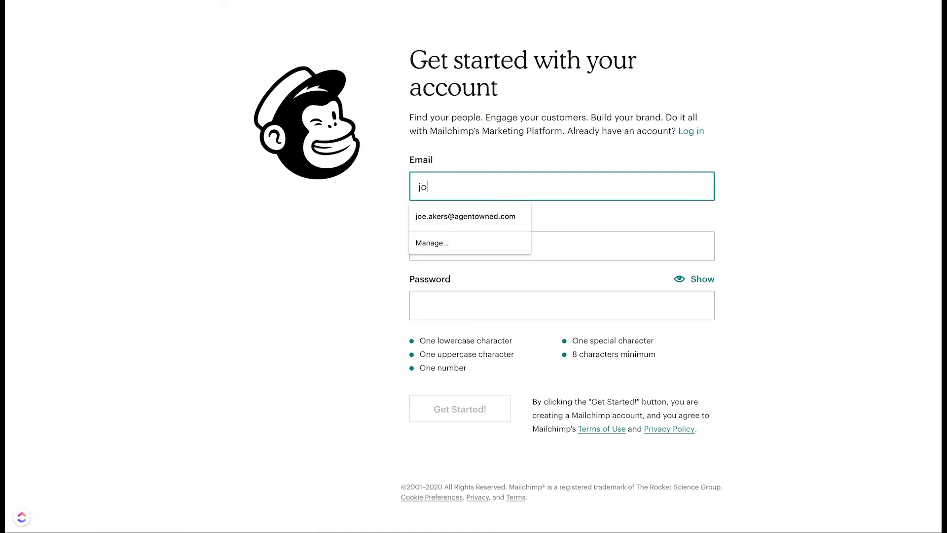
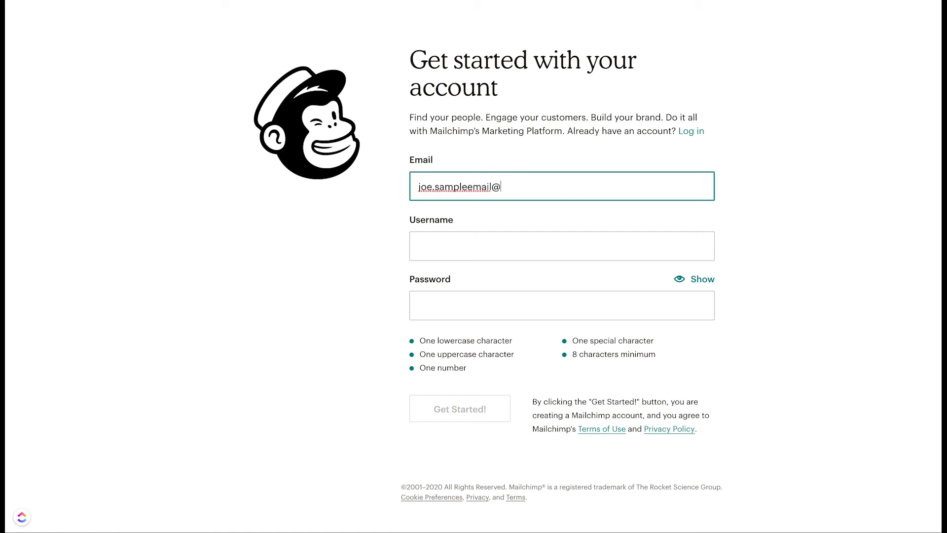
key("Tab")
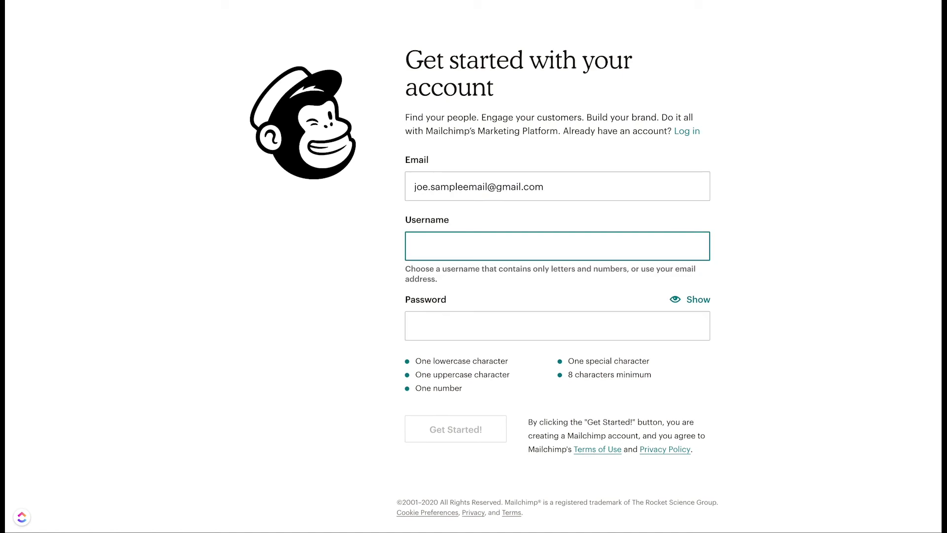
type("JoeDummy")
key("Tab")
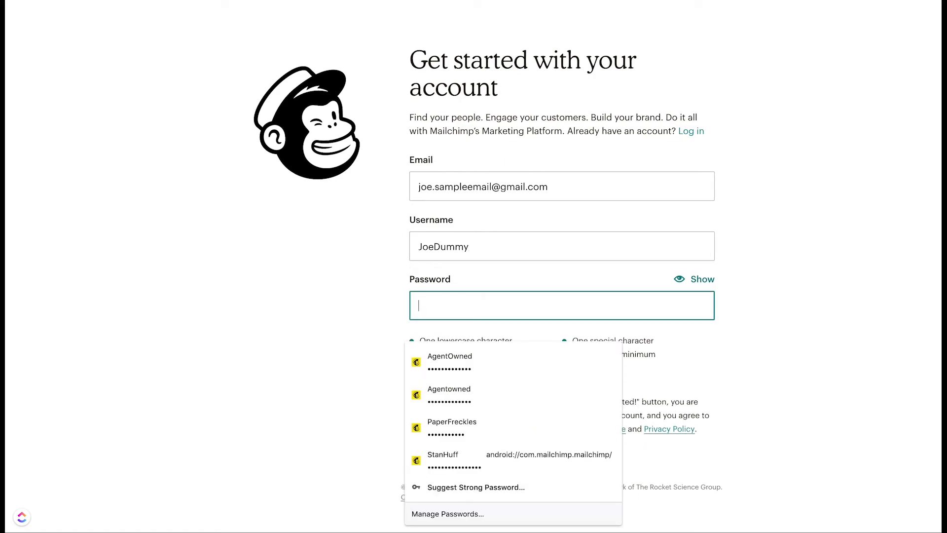
type("****")
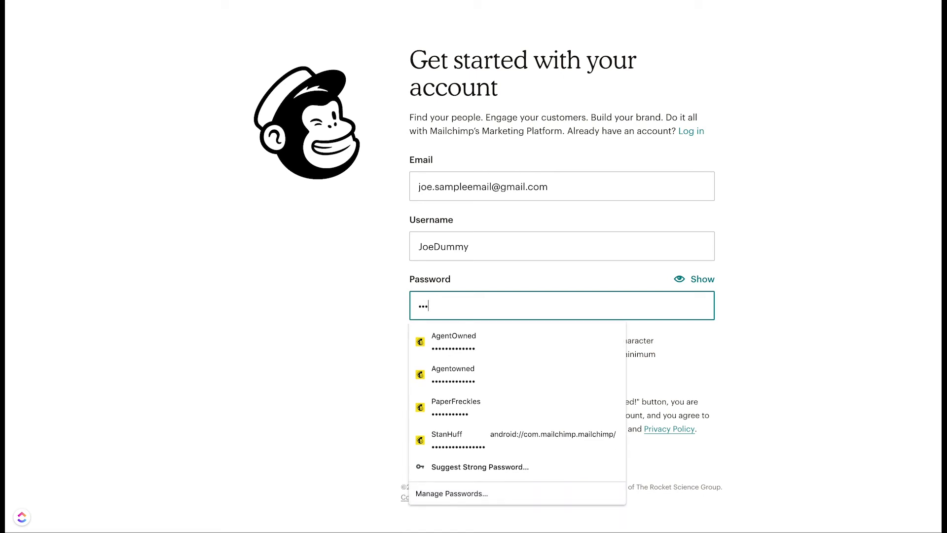
key("ctrl+a")
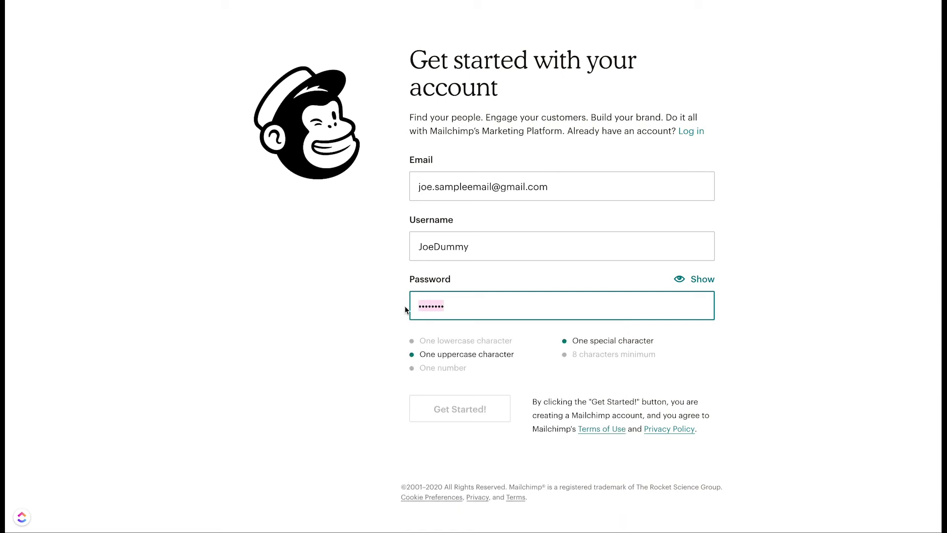
type("*****")
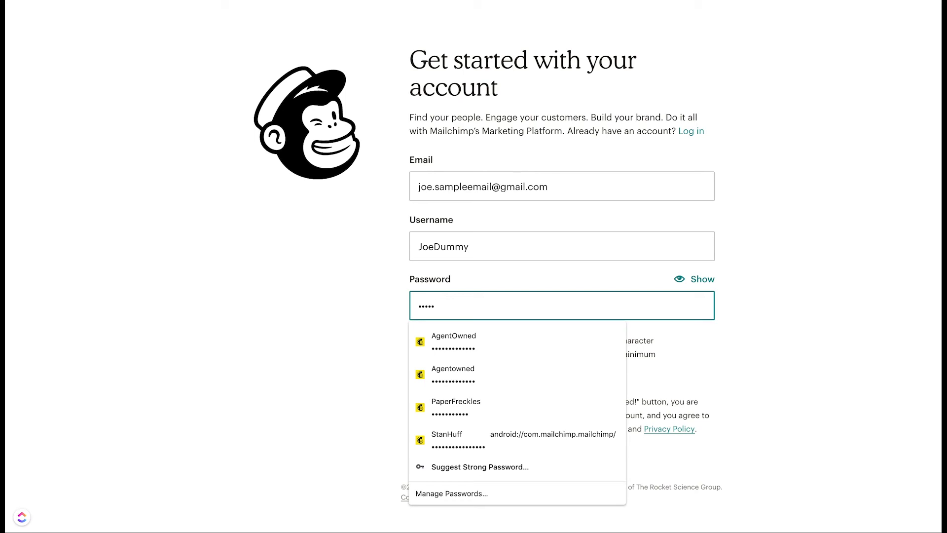
type("*******")
left_click(797, 380)
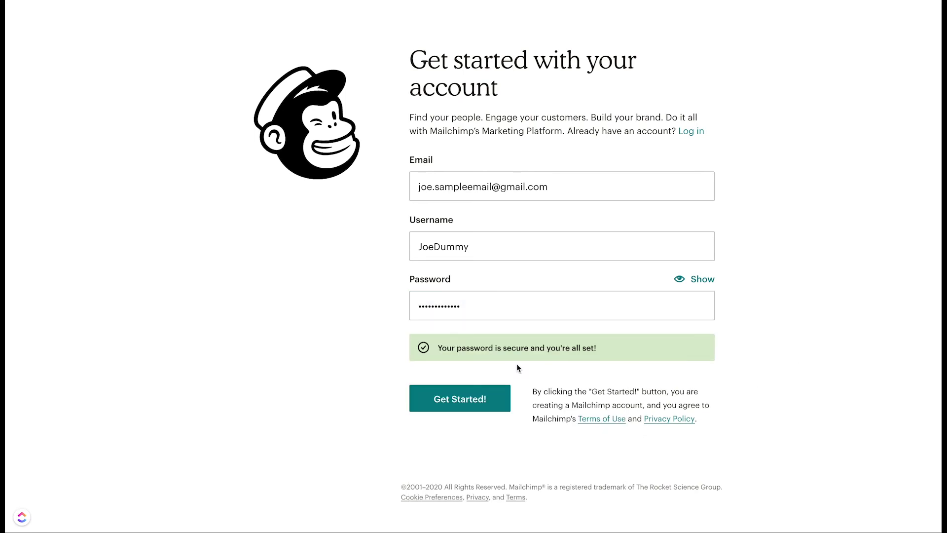
left_click(459, 404)
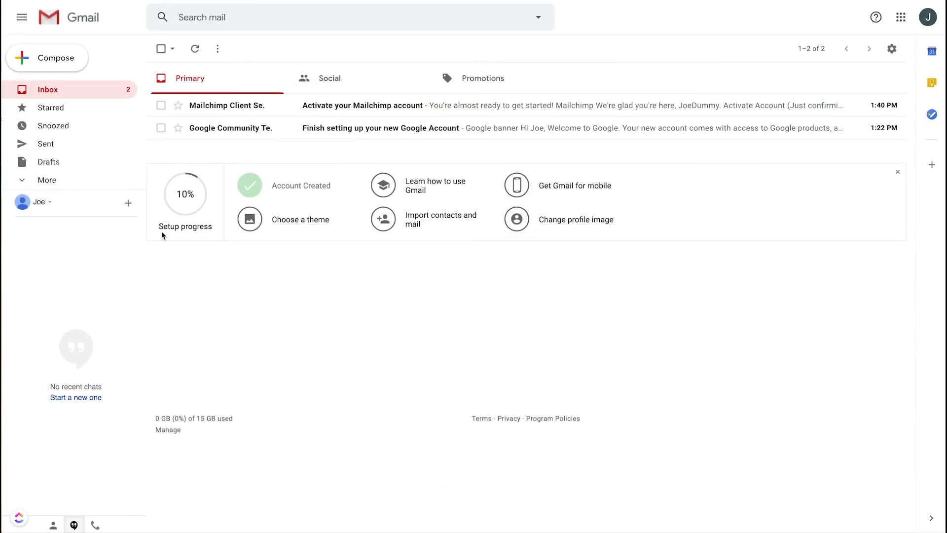
Step: Open the 'Activate your Mailchimp account' email and follow its Activate Account link
left_click(231, 113)
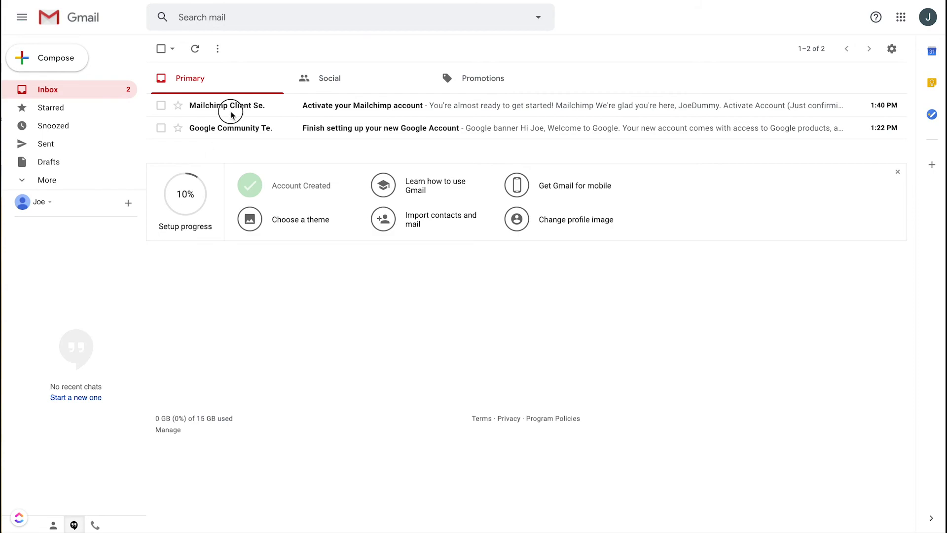
left_click(359, 104)
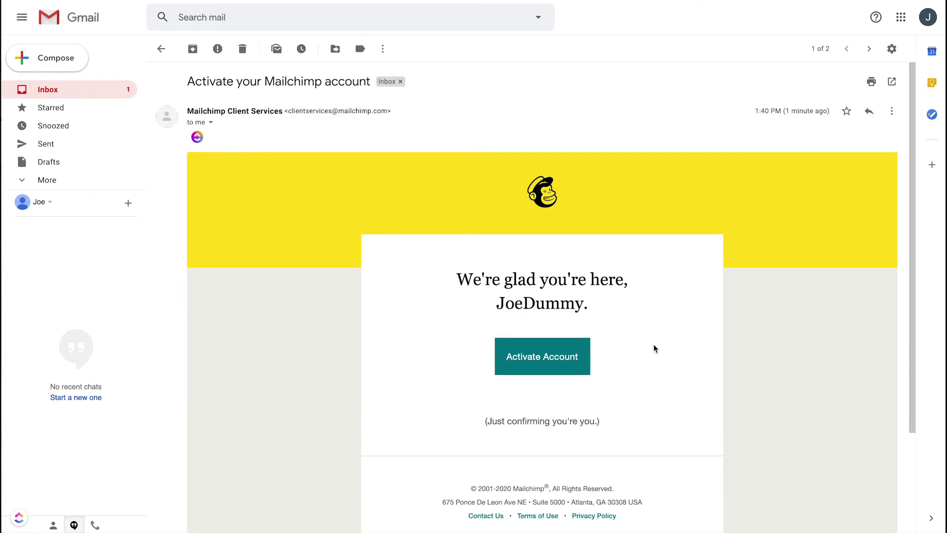
scroll(567, 345, "down", 1)
left_click(528, 338)
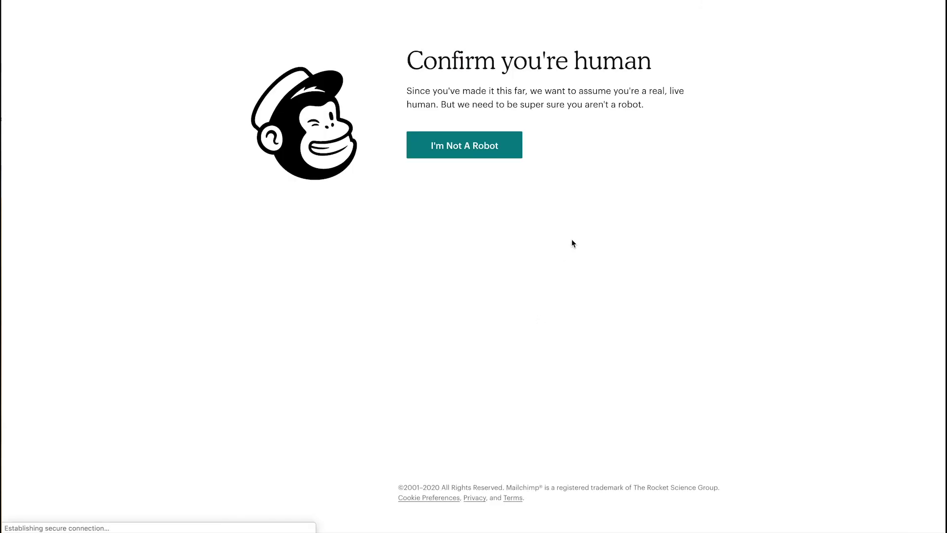
Step: Pass the I'm Not A Robot check, log in with the saved credentials, and complete the Free plan checkout
left_click(469, 151)
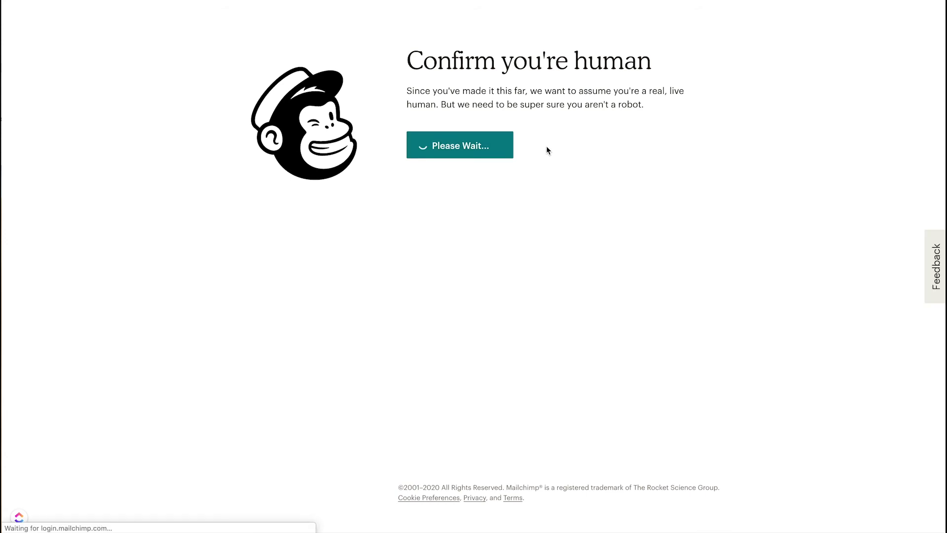
left_click(130, 233)
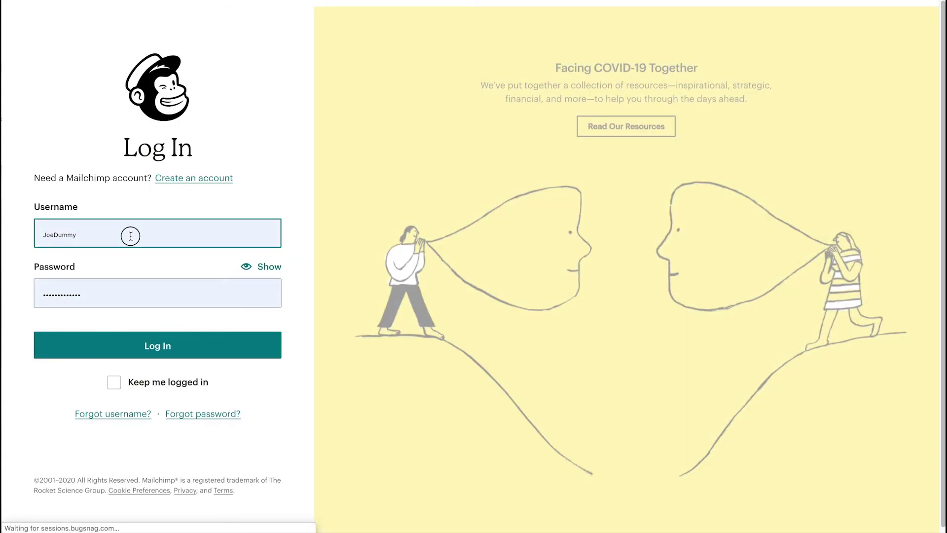
left_click(76, 263)
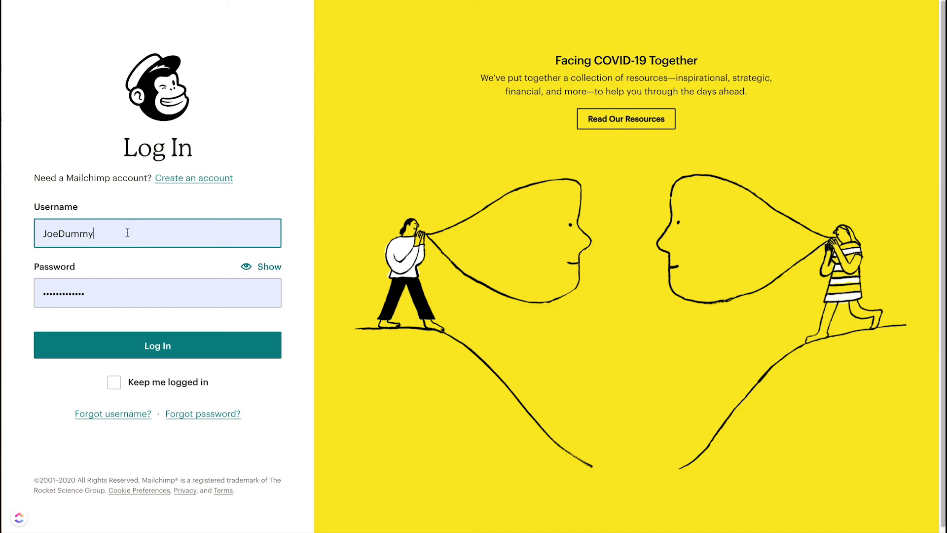
left_click(160, 347)
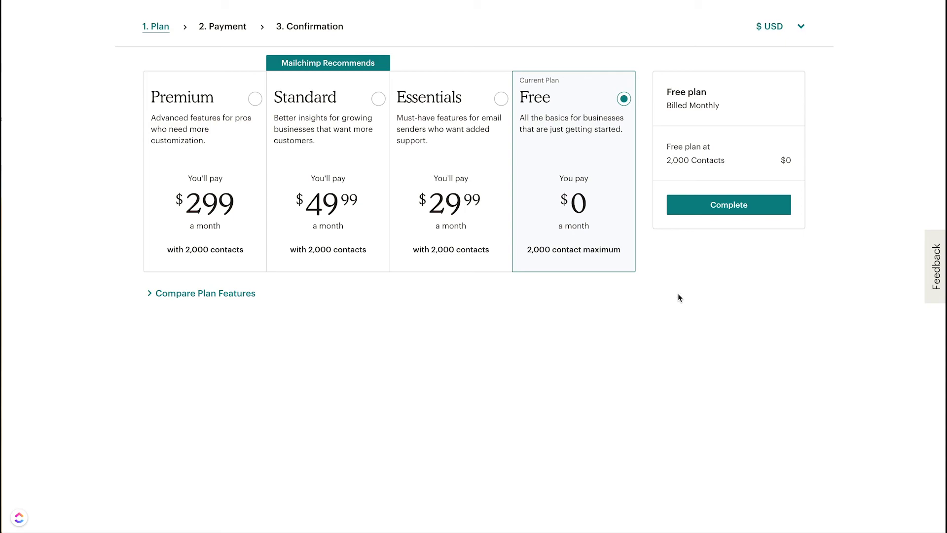
left_click(729, 207)
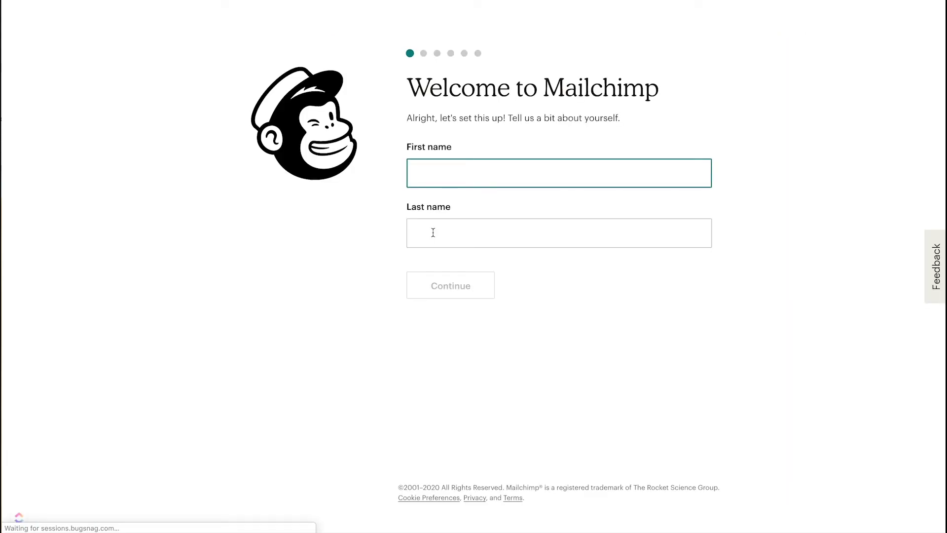
Step: Enter the account holder's first and last name and continue to business details
left_click(431, 171)
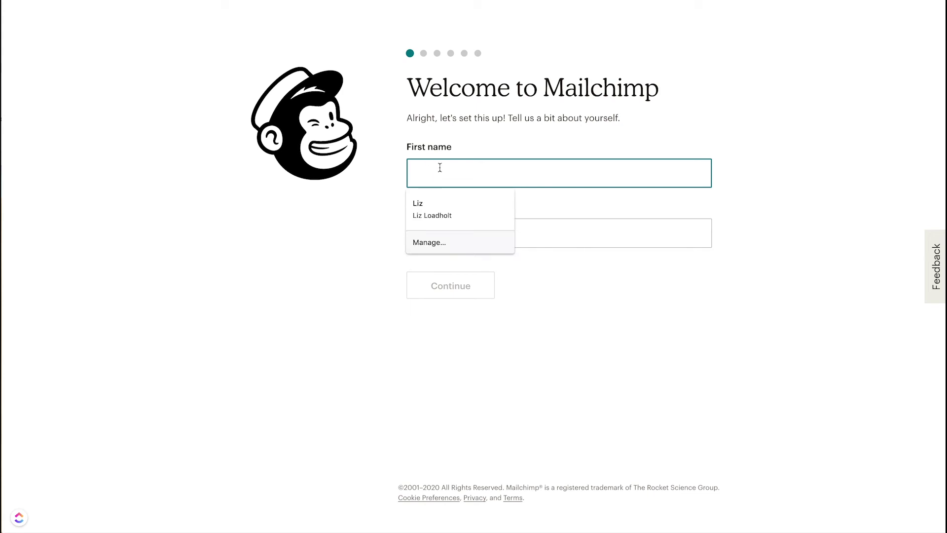
key("Tab")
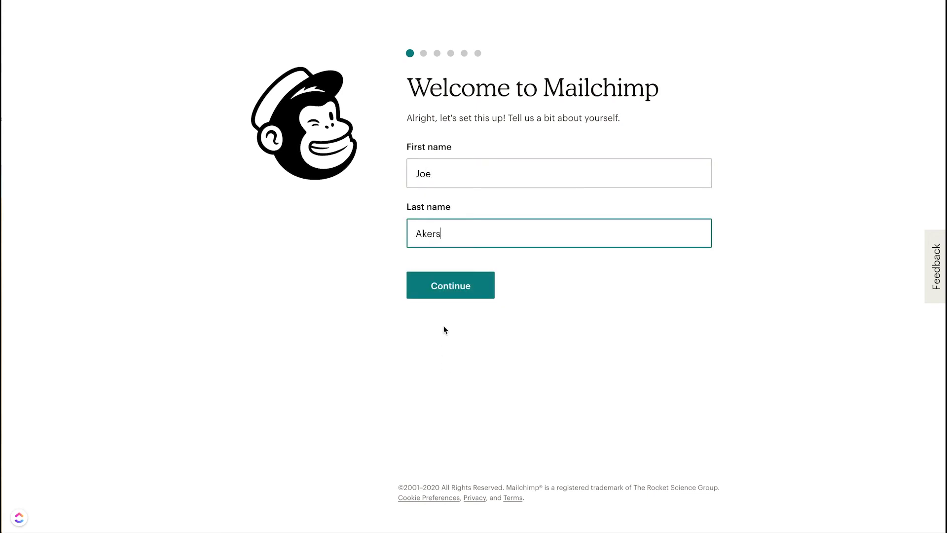
left_click(450, 290)
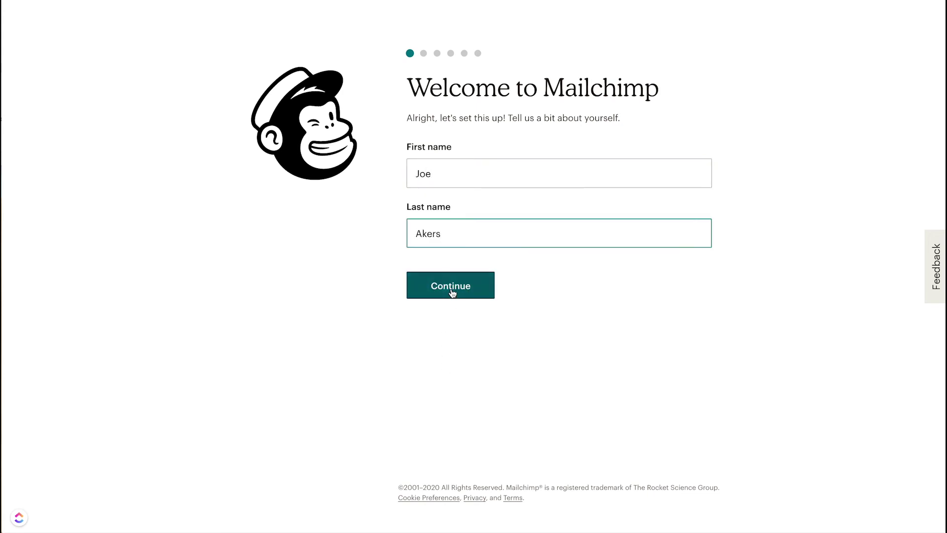
Step: Submit the business website for The AgentOwned Realty Co., then autofill the address from the saved entry
left_click(483, 276)
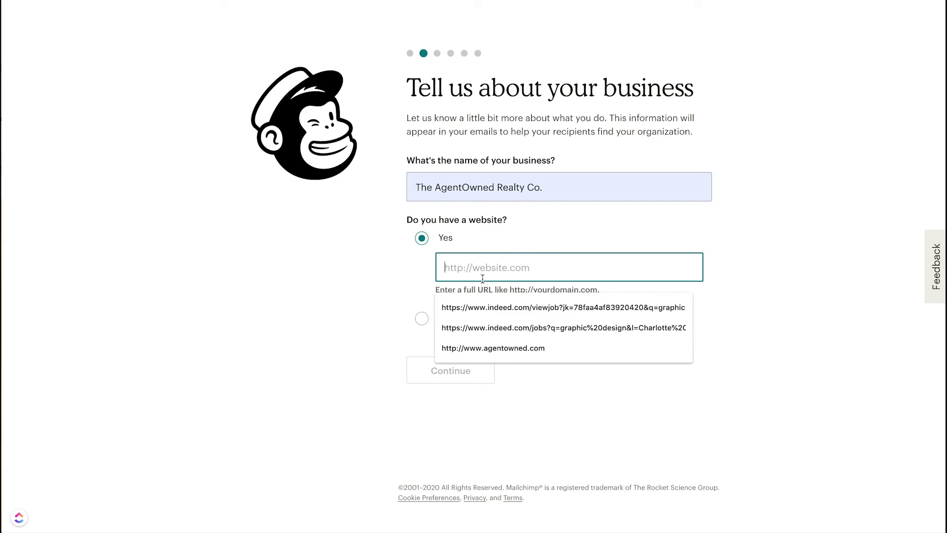
type("http:")
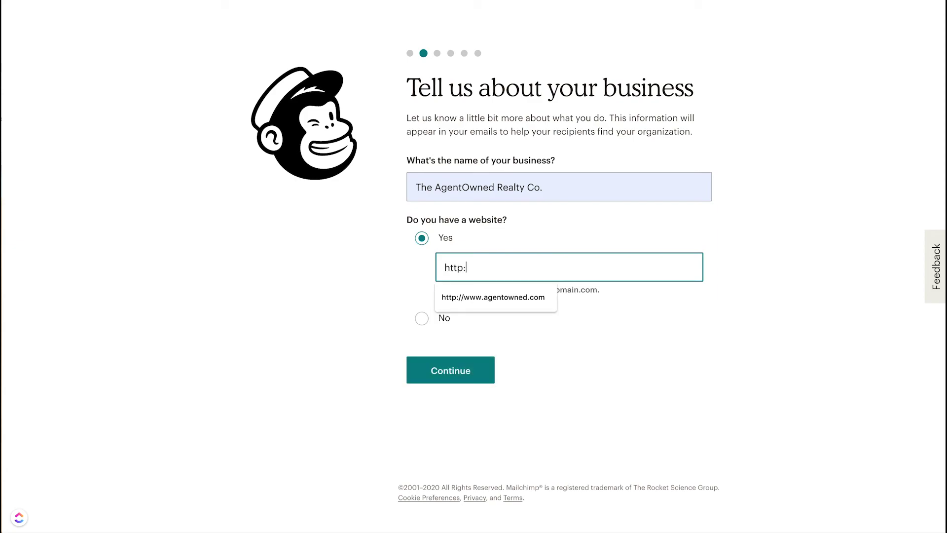
left_click(498, 297)
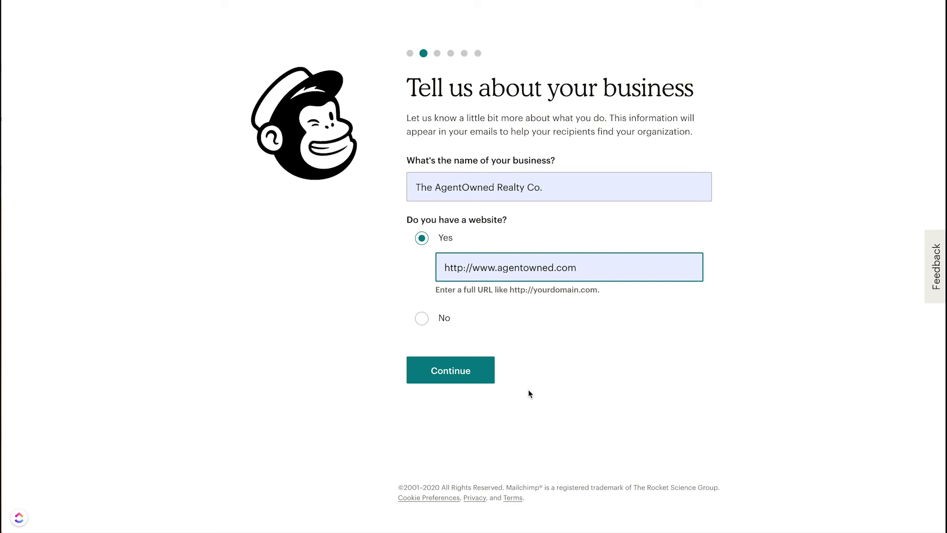
left_click(455, 374)
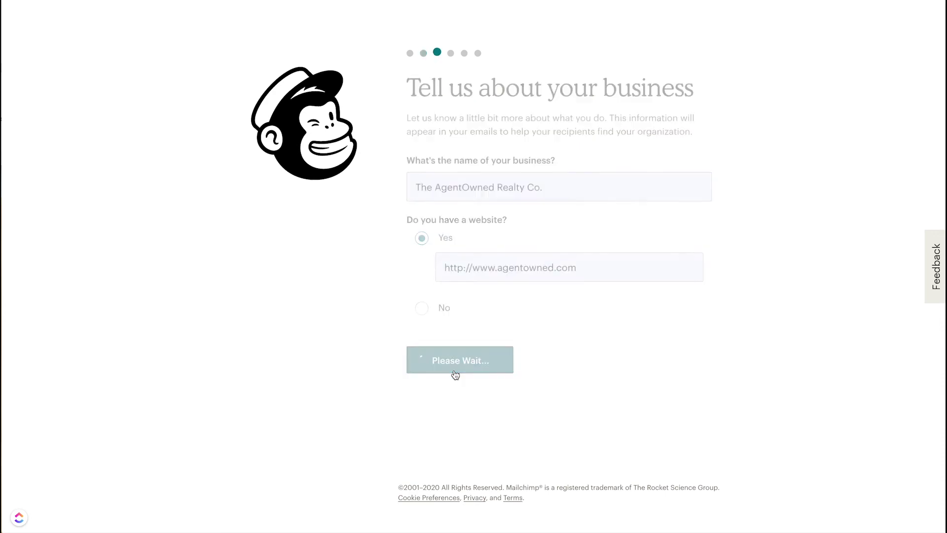
left_click(454, 266)
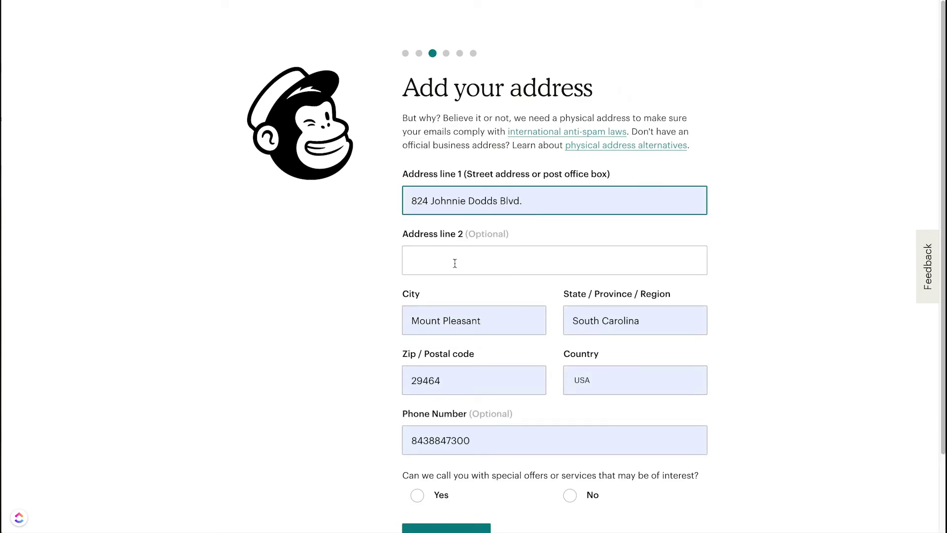
Step: Decline special-offer calls, then report existing contacts of '500 or less'
scroll(848, 285, "down", 2)
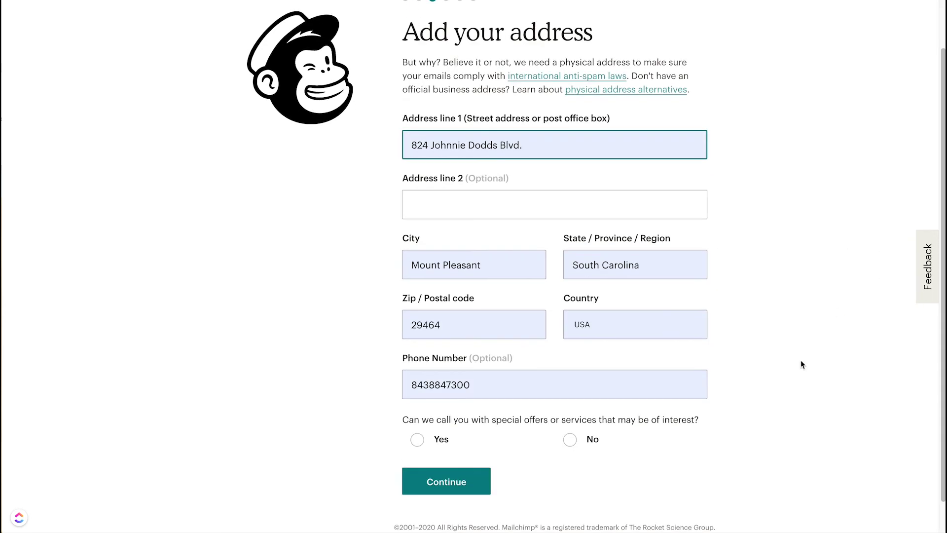
left_click(569, 440)
left_click(446, 481)
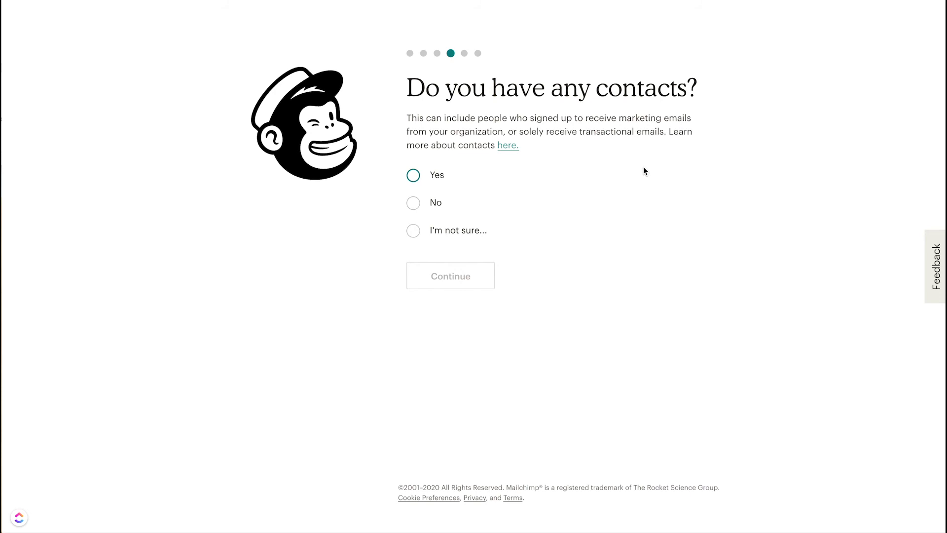
left_click(415, 176)
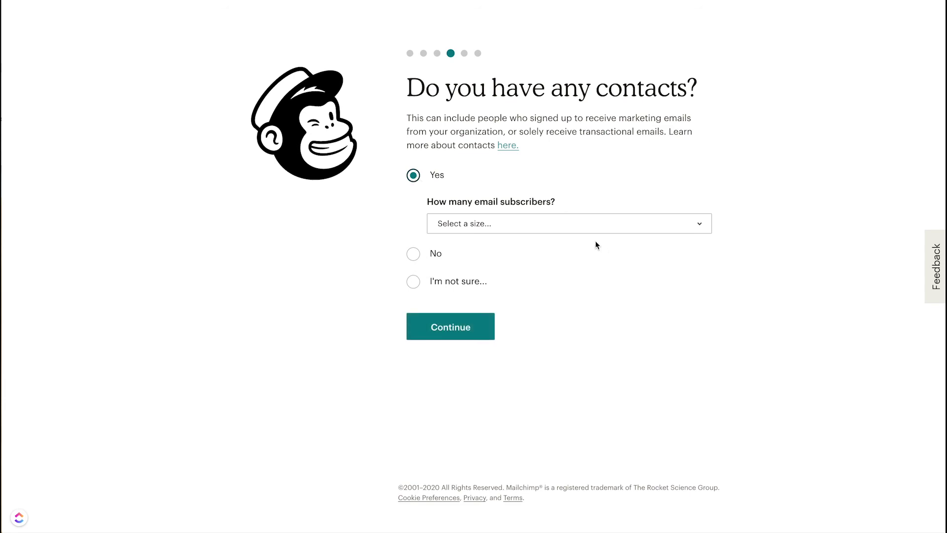
left_click(514, 224)
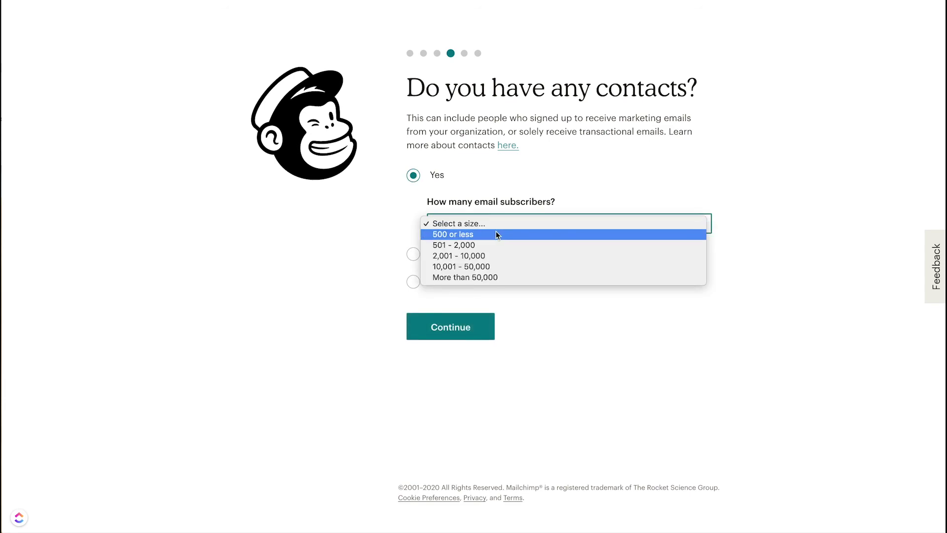
left_click(471, 235)
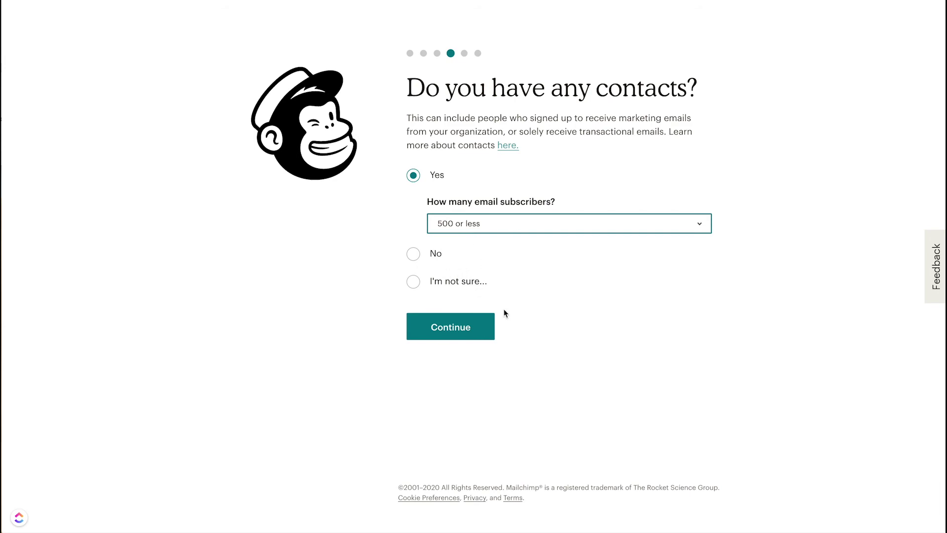
left_click(462, 333)
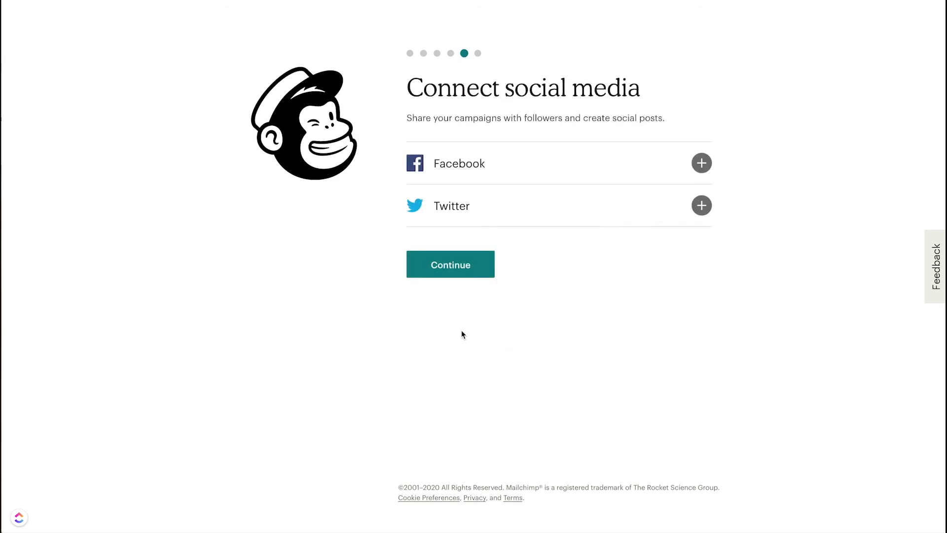
Step: Connect Facebook, close Twitter's authorization window unauthorized, and start the marketing path questions
left_click(705, 165)
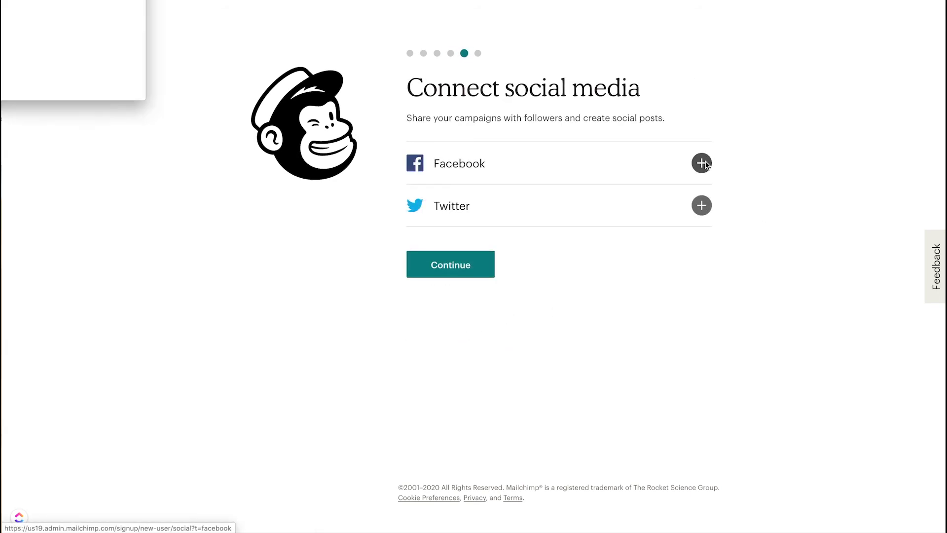
left_click(704, 209)
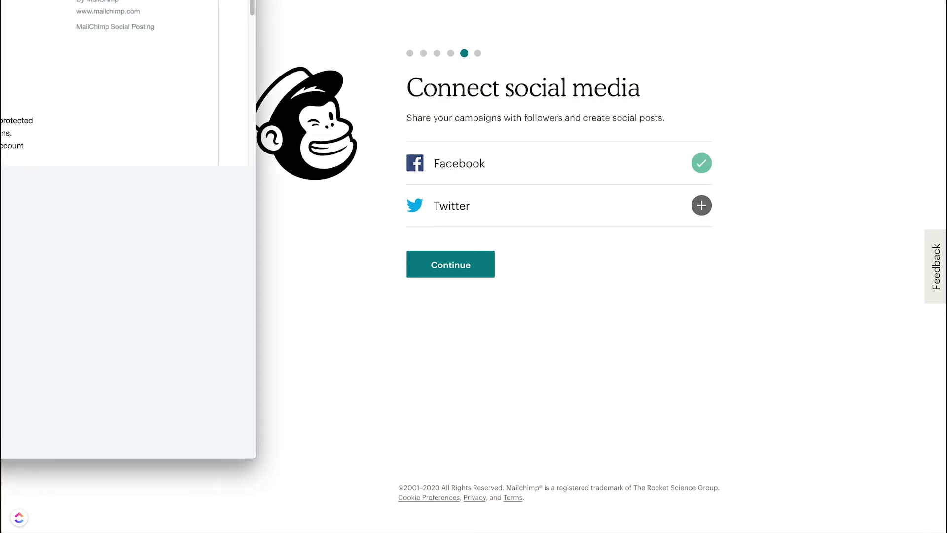
left_click_drag(91, 0, 448, 21)
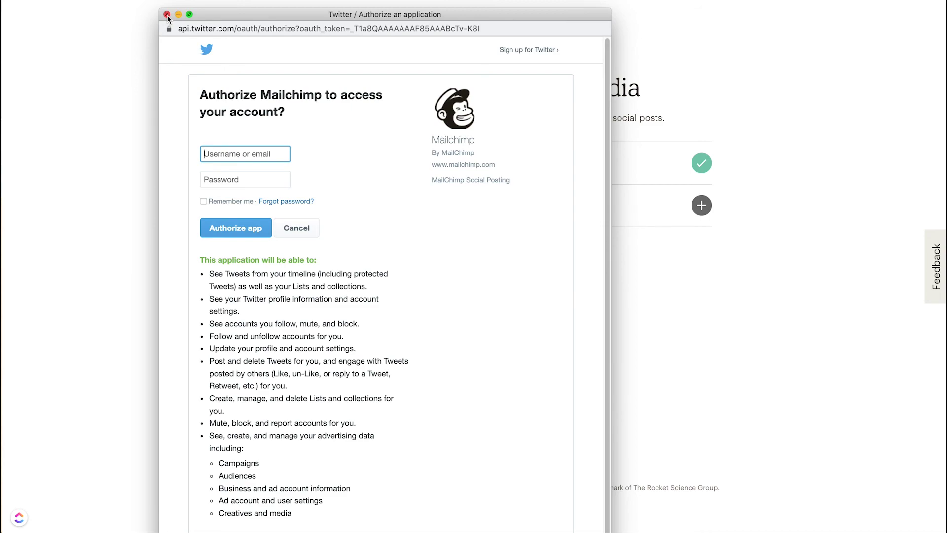
left_click(167, 15)
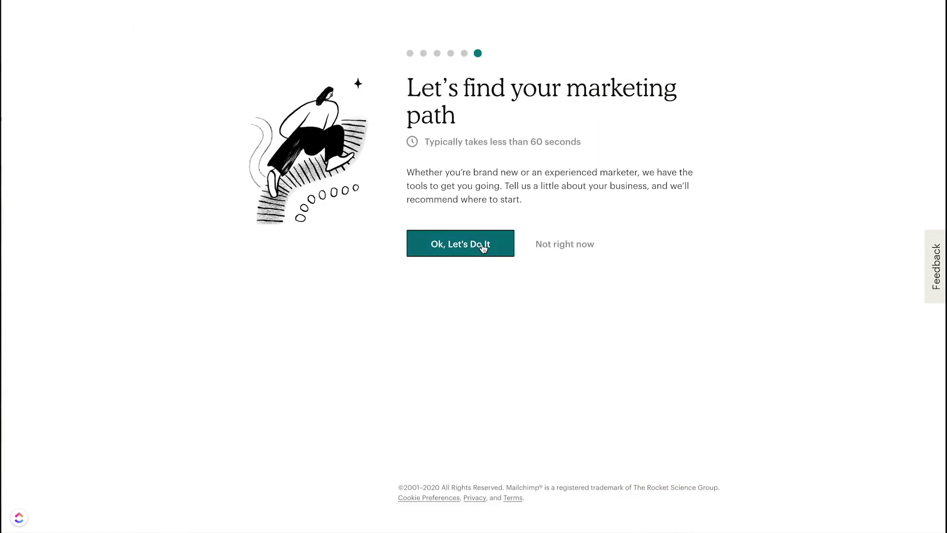
left_click(466, 246)
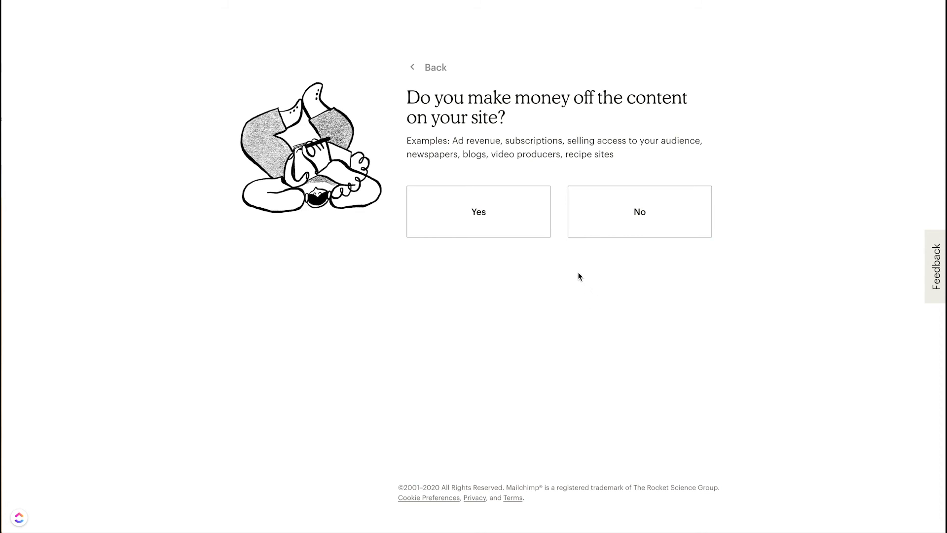
Step: Answer No, Yes, No, No, Yes, measure success by people reaching out directly, and subscribe to Success Stories
left_click(648, 213)
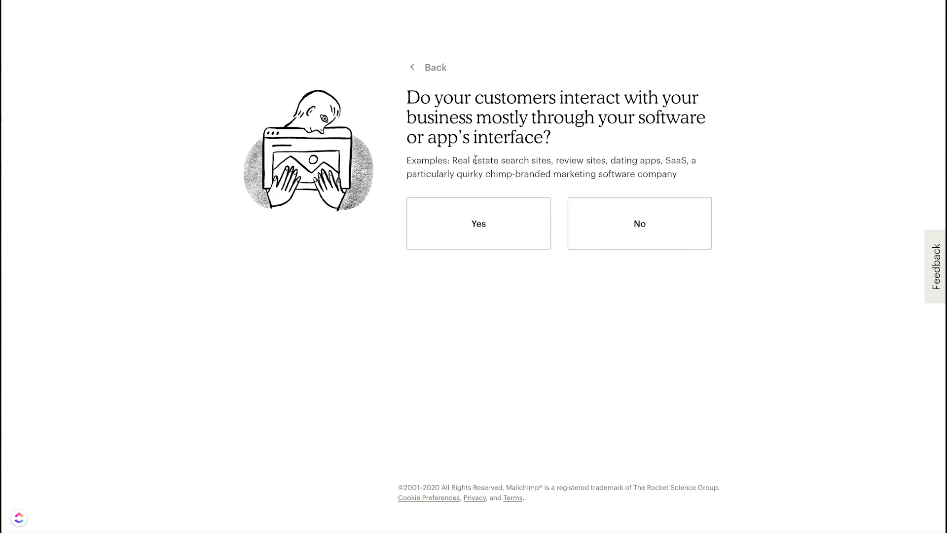
left_click(480, 222)
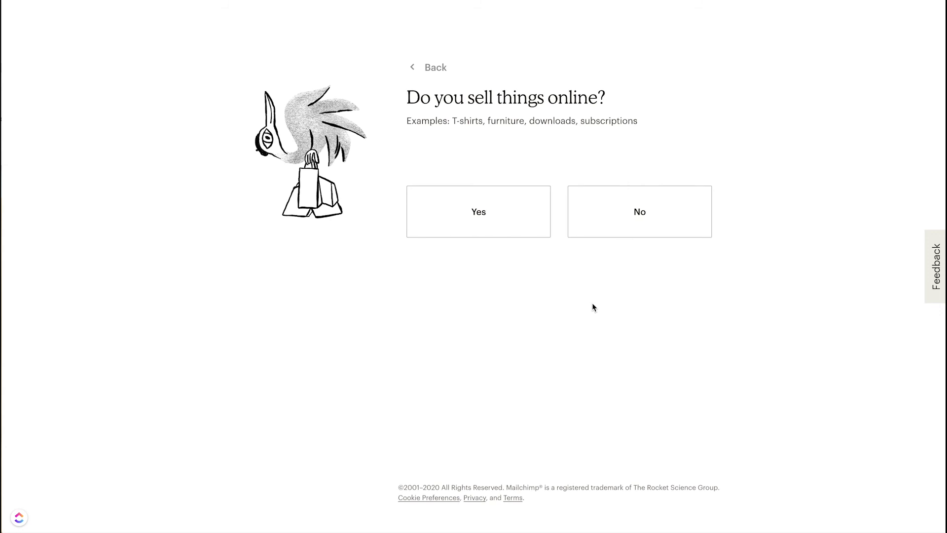
left_click(641, 213)
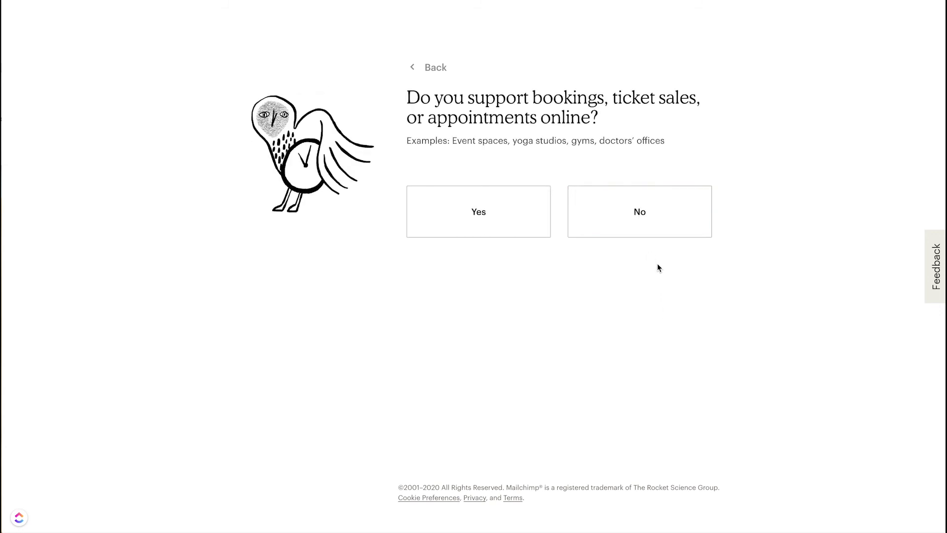
left_click(639, 218)
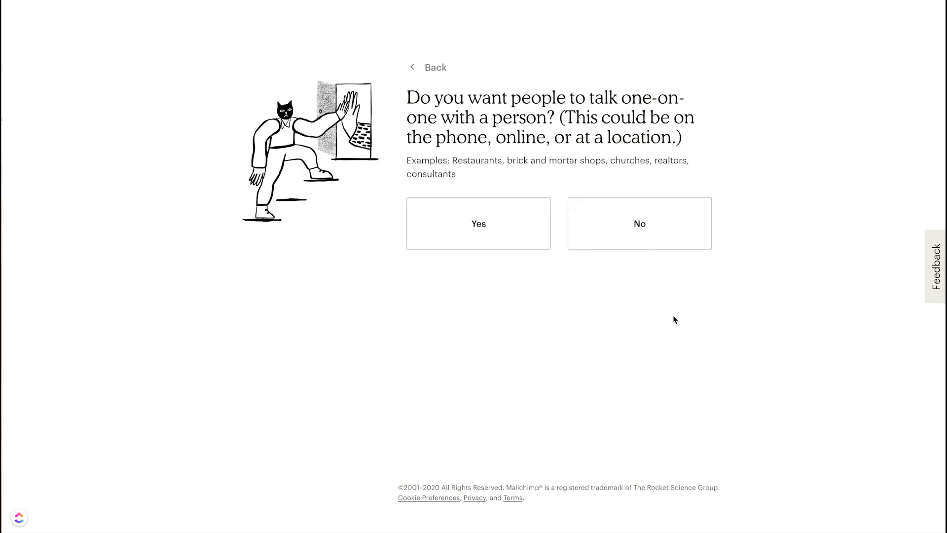
left_click(493, 225)
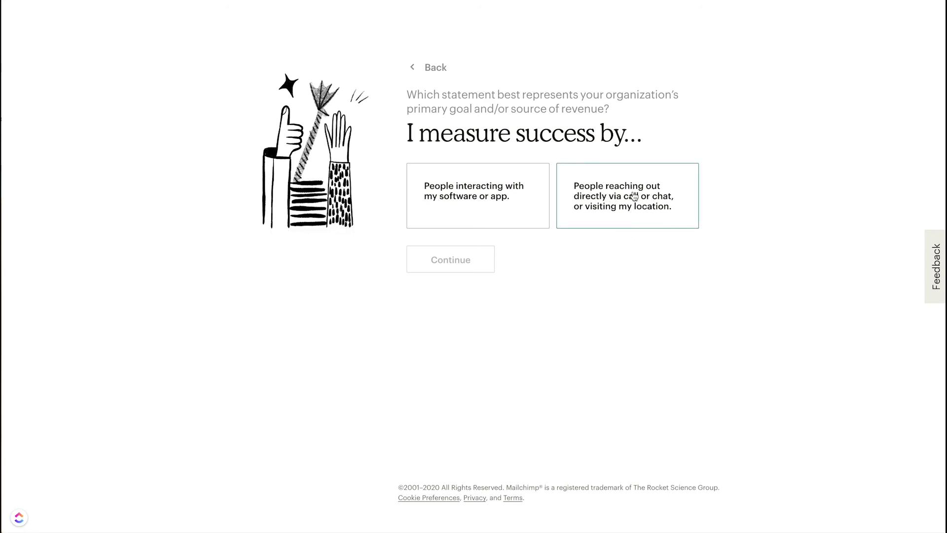
left_click(635, 200)
left_click(453, 264)
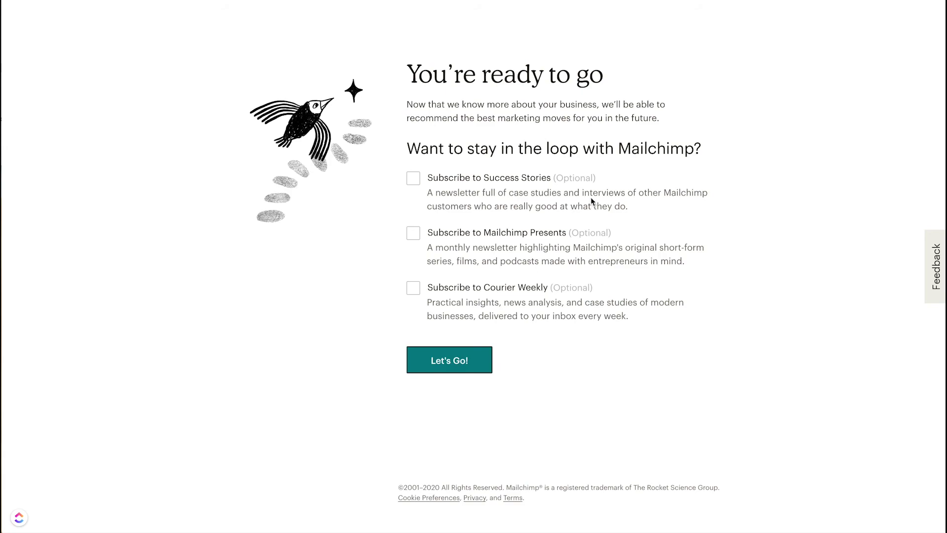
left_click(415, 180)
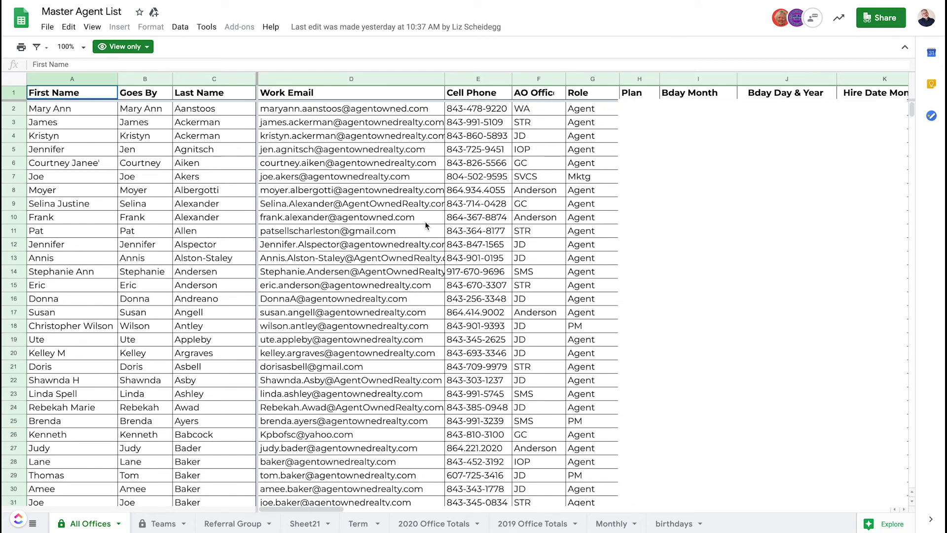
Step: Download the current sheet as 'Master Agent List - All Offices.csv' and open the downloaded file
left_click(48, 28)
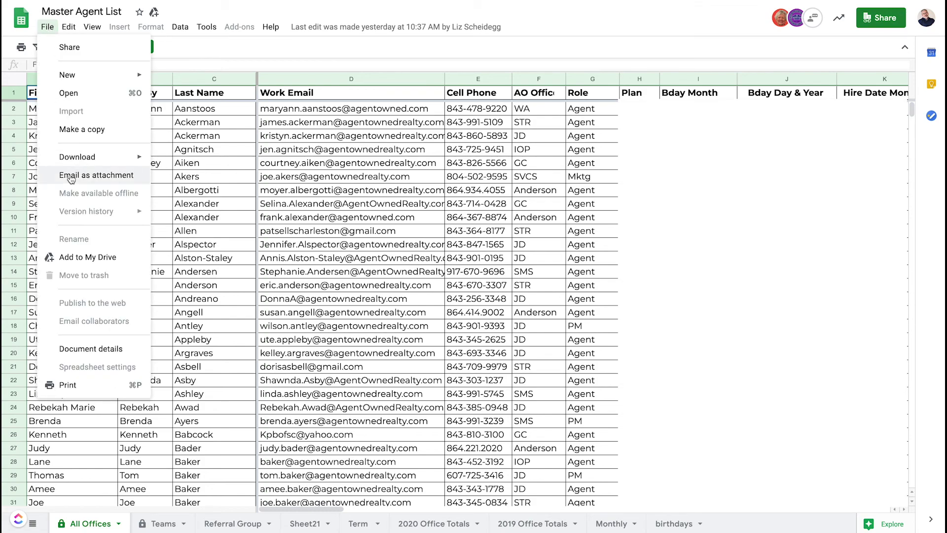
mouse_move(78, 158)
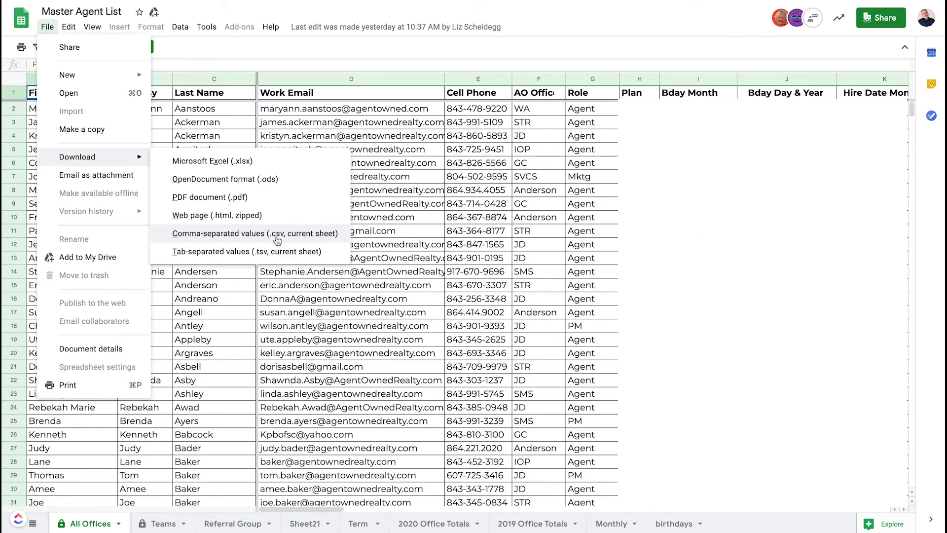
left_click(201, 235)
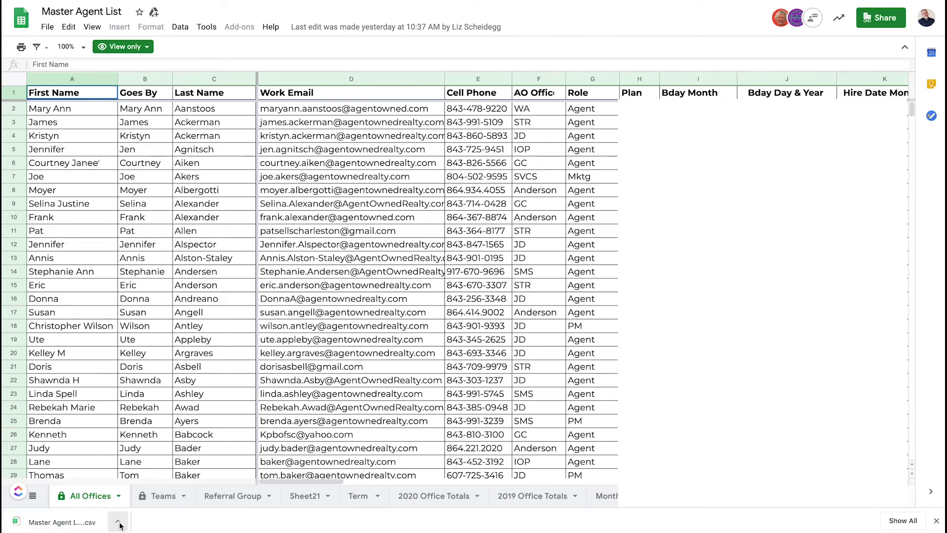
left_click(119, 525)
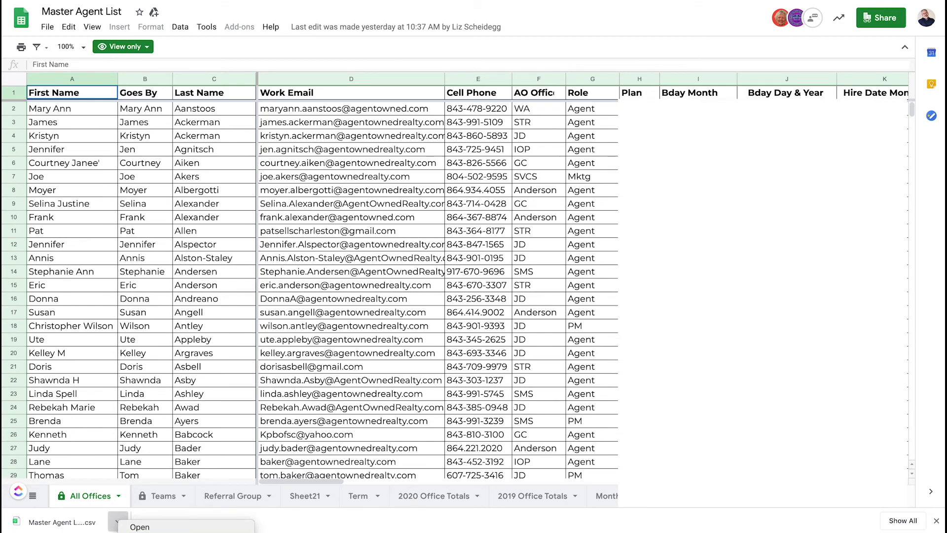
left_click(139, 526)
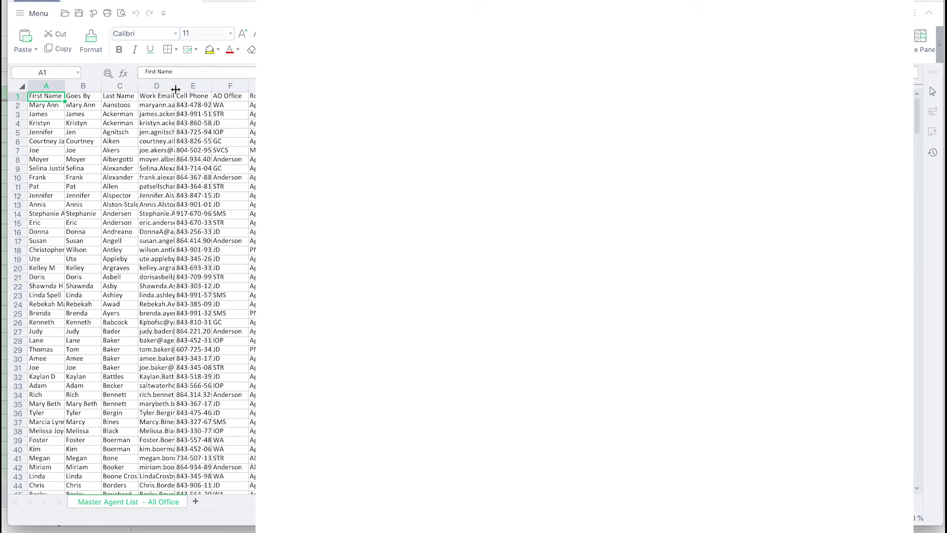
Step: Delete the AO Office column, clear Bday Month, and delete every column from Bday Day & Year onward
left_click(230, 84)
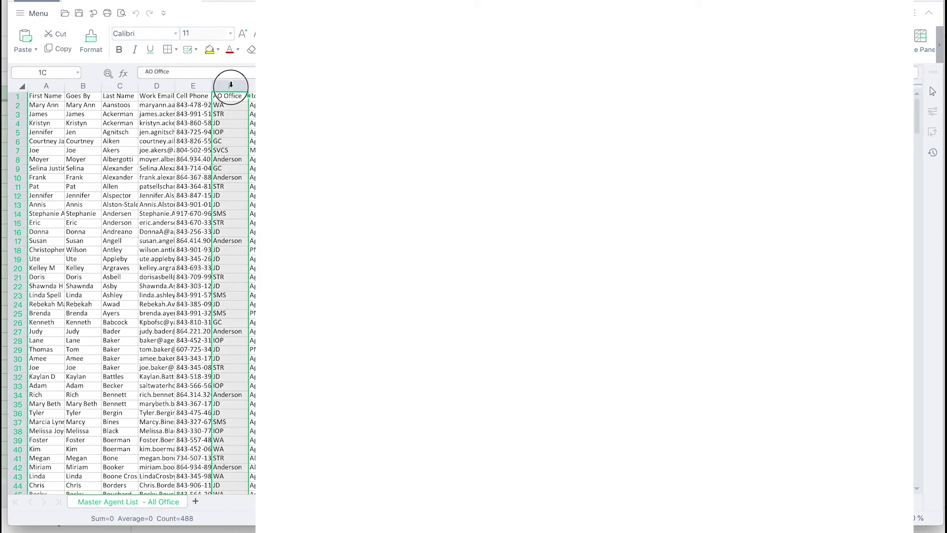
key("ctrl+minus")
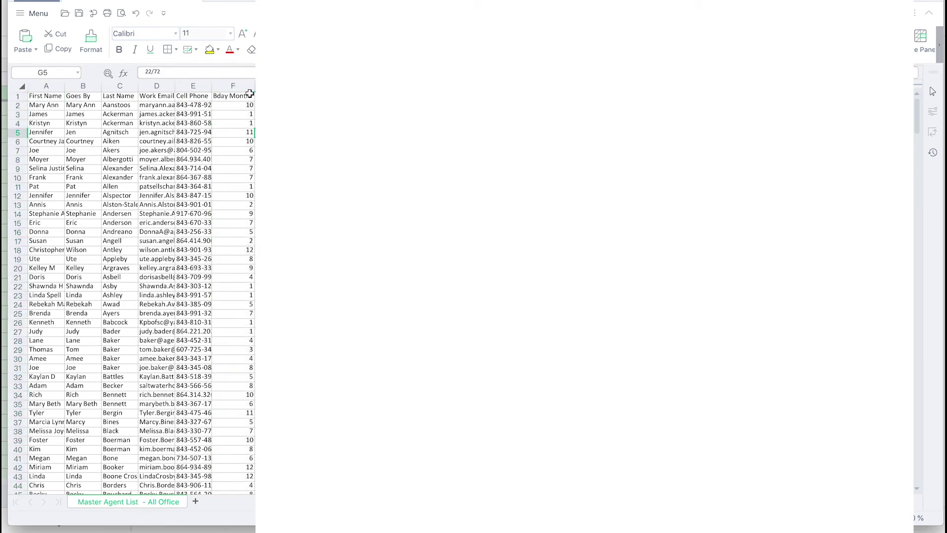
right_click(245, 85)
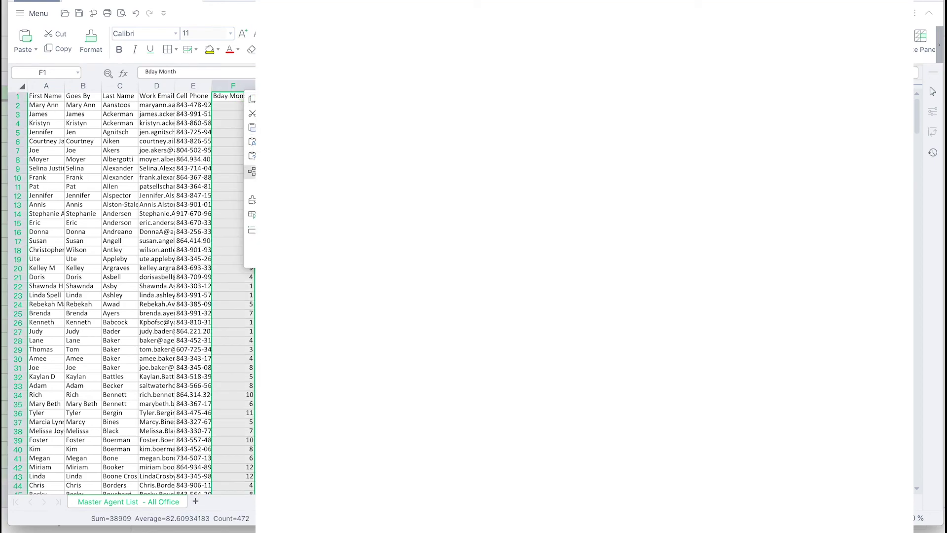
left_click(251, 200)
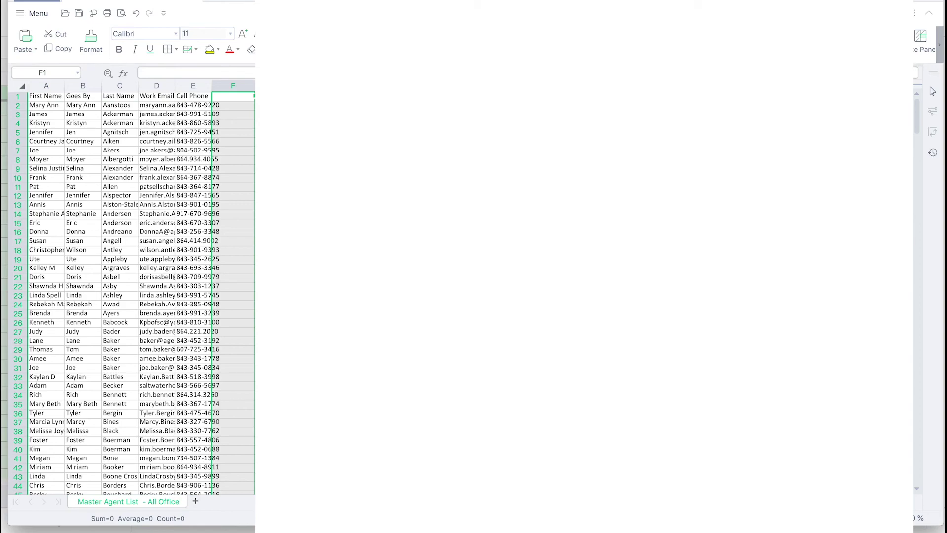
left_click(274, 86)
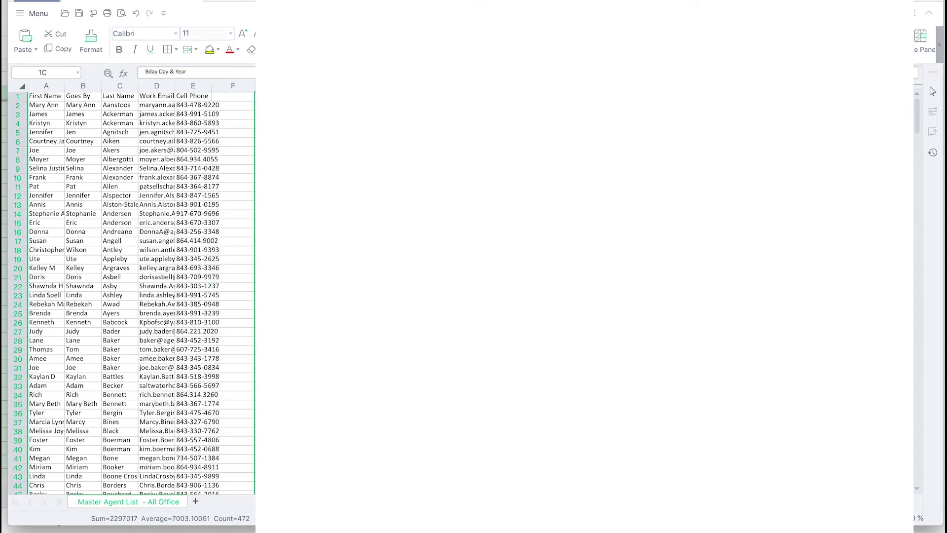
left_click_drag(275, 86, 900, 85)
right_click(915, 87)
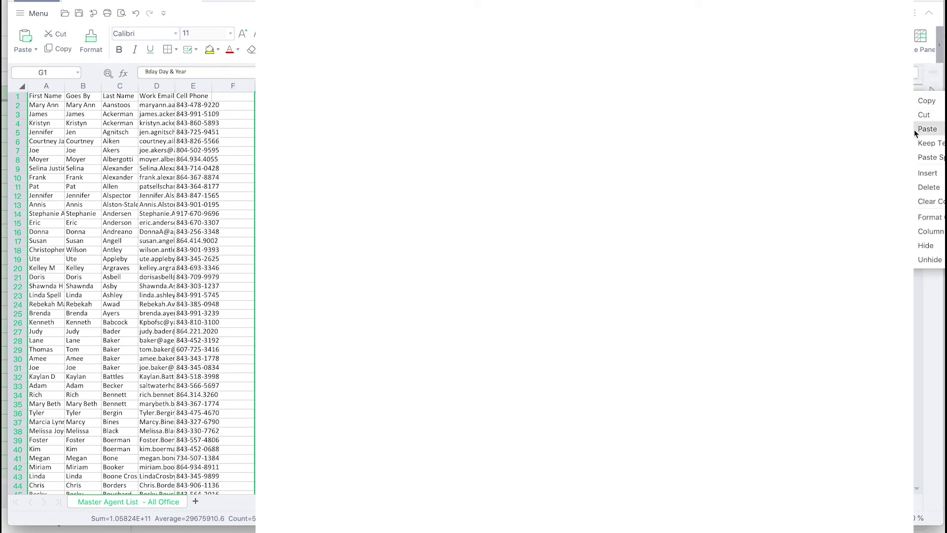
left_click(926, 187)
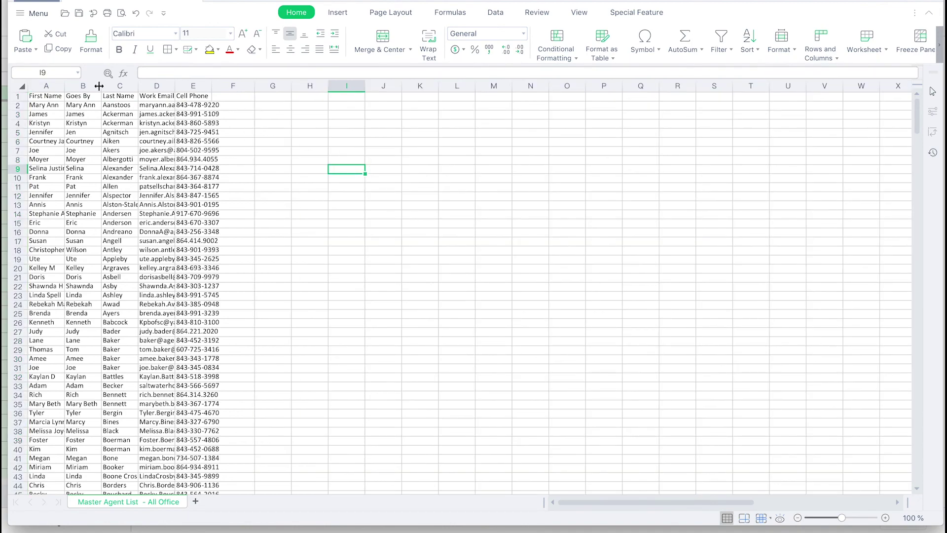
Step: Autofit columns A through E, then save the file while keeping its CSV format
double_click(65, 86)
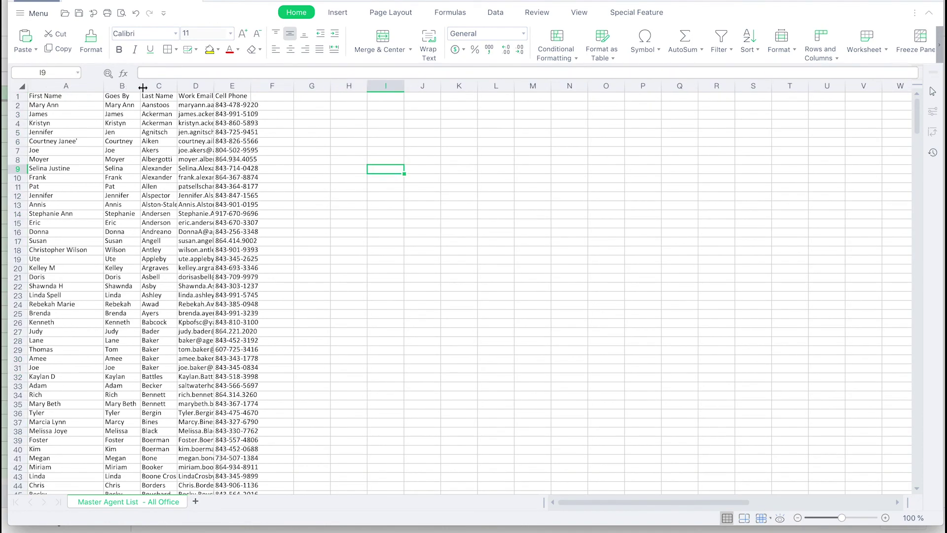
double_click(140, 86)
double_click(189, 87)
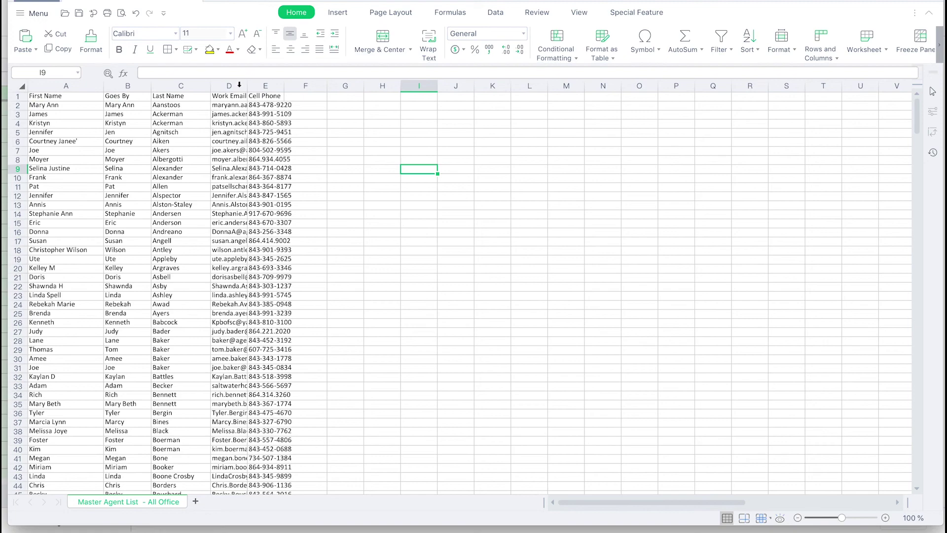
double_click(248, 86)
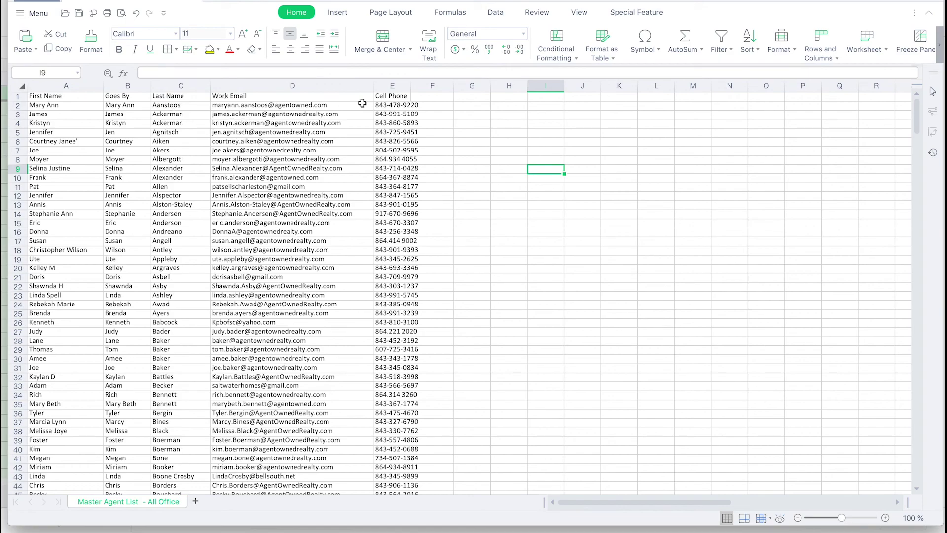
double_click(411, 86)
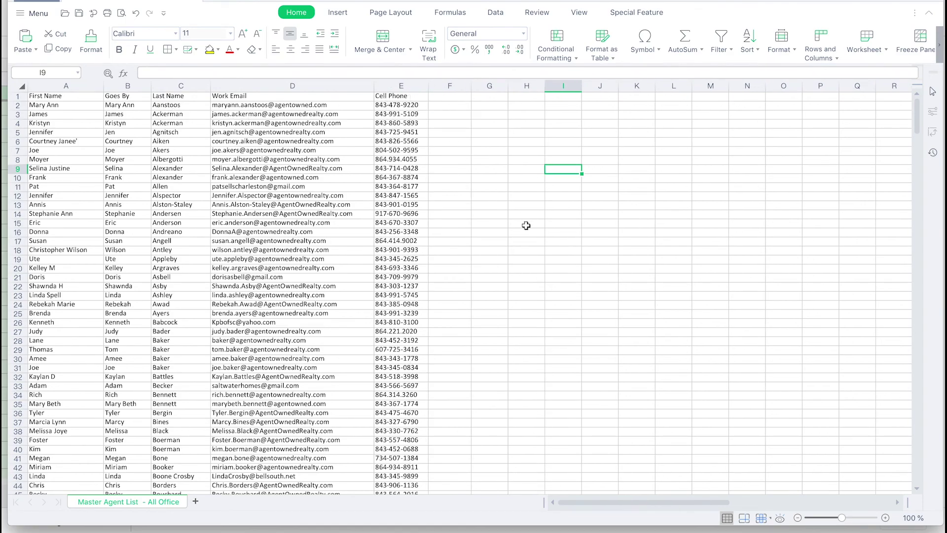
scroll(368, 203, "down", 20)
scroll(368, 204, "up", 20)
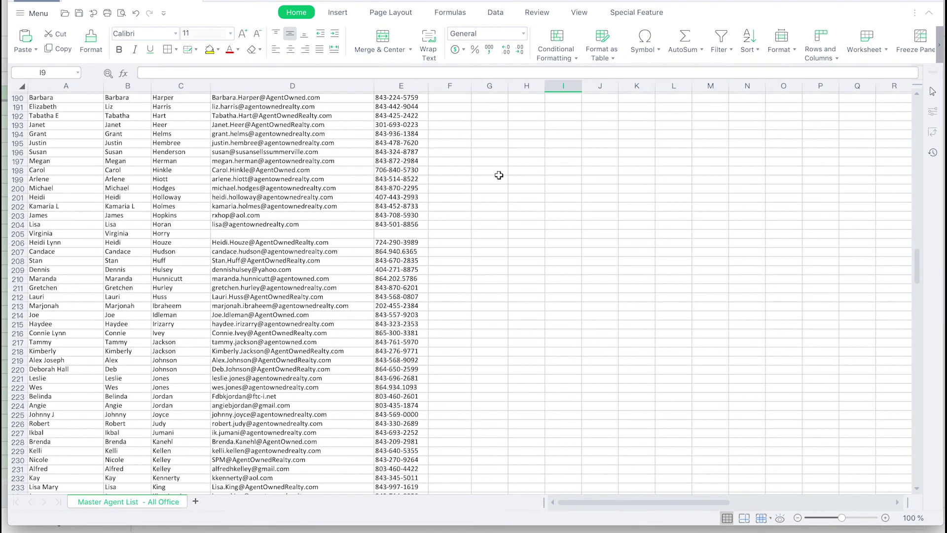
left_click(480, 205)
key("ctrl+s")
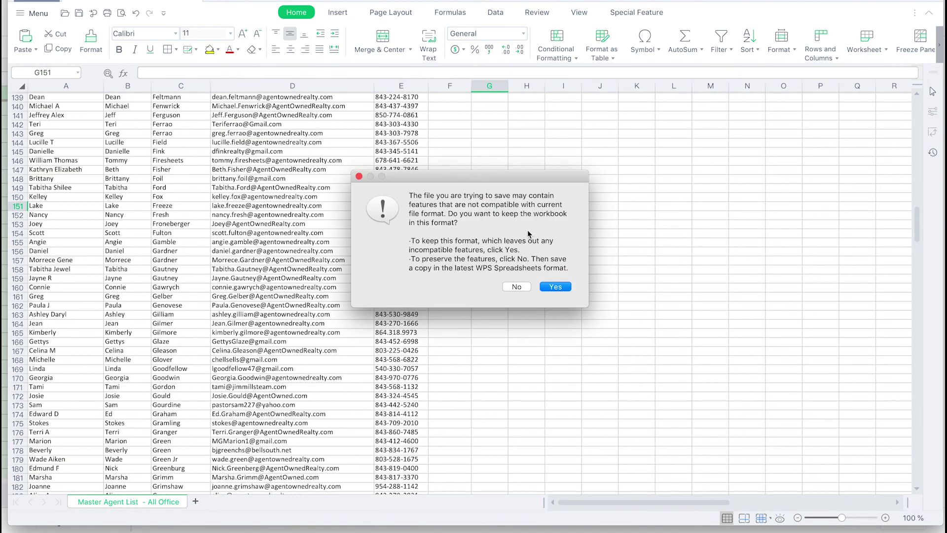
left_click(552, 290)
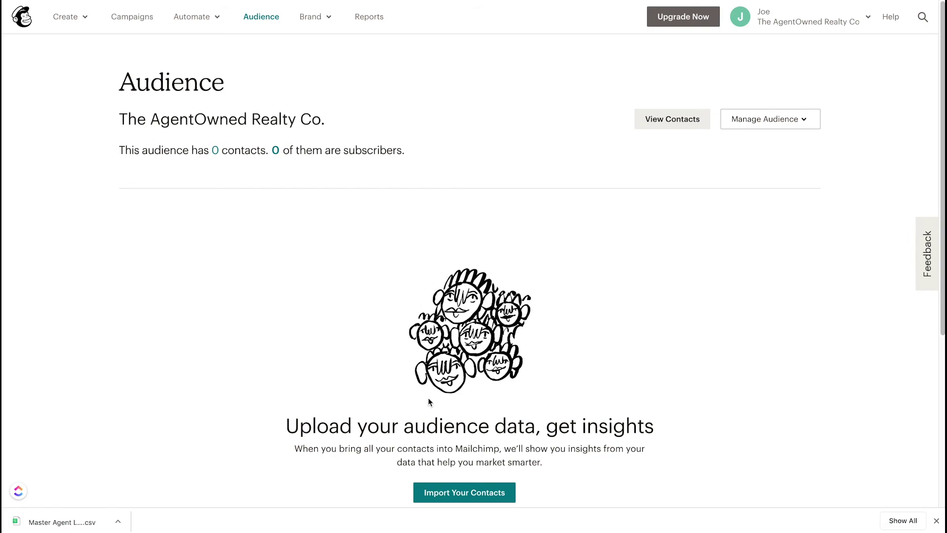
Step: Close Chrome's download bar, then start importing contacts into the empty audience
left_click(936, 521)
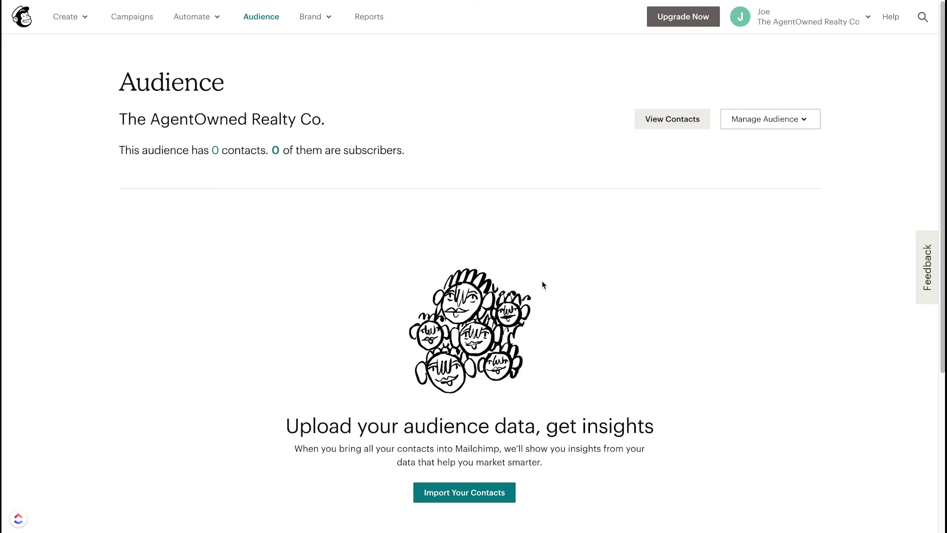
scroll(619, 290, "down", 1)
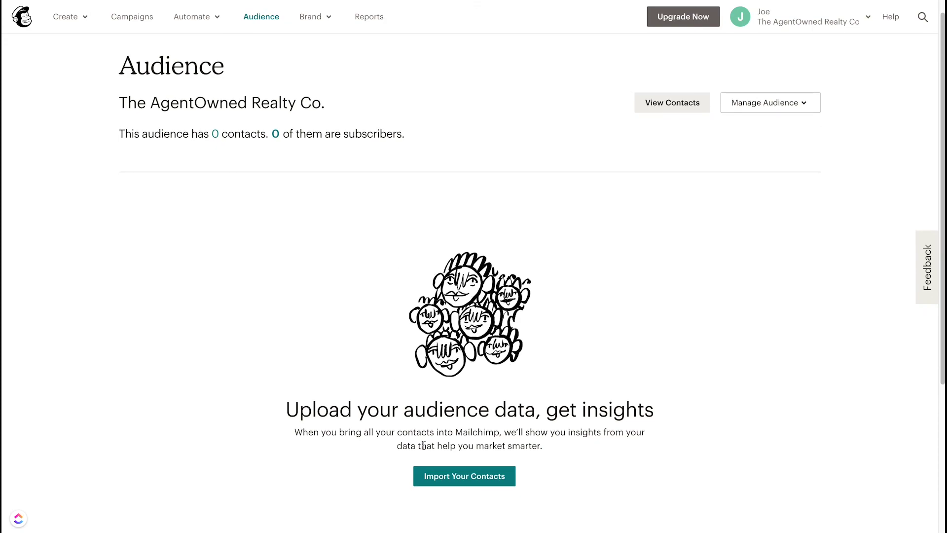
left_click(477, 476)
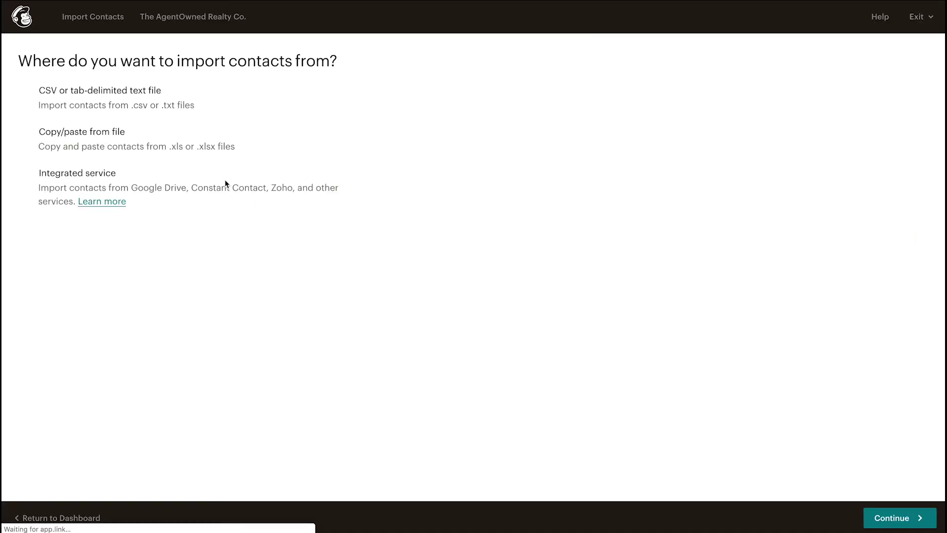
Step: Start a CSV contact import and upload 'Master Agent List - All Offices.csv' for column matching
left_click(83, 94)
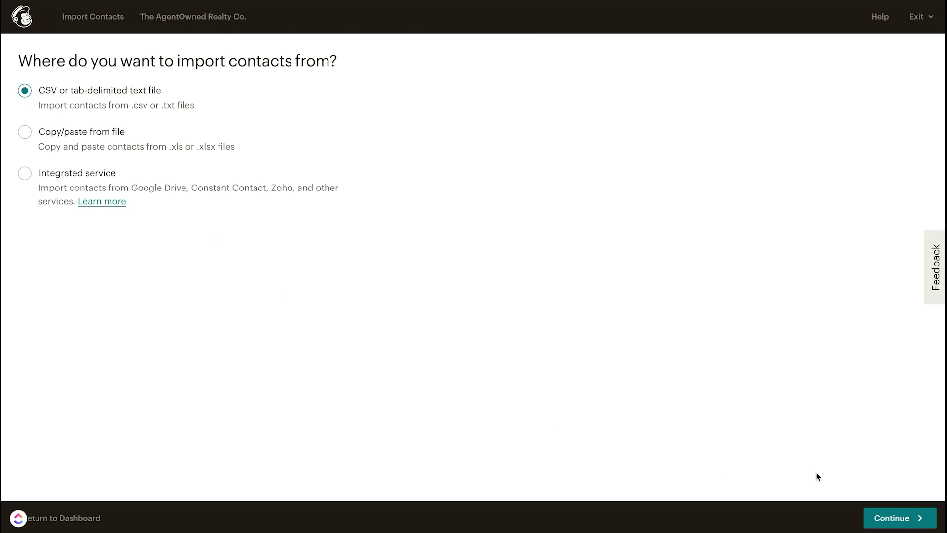
left_click(892, 518)
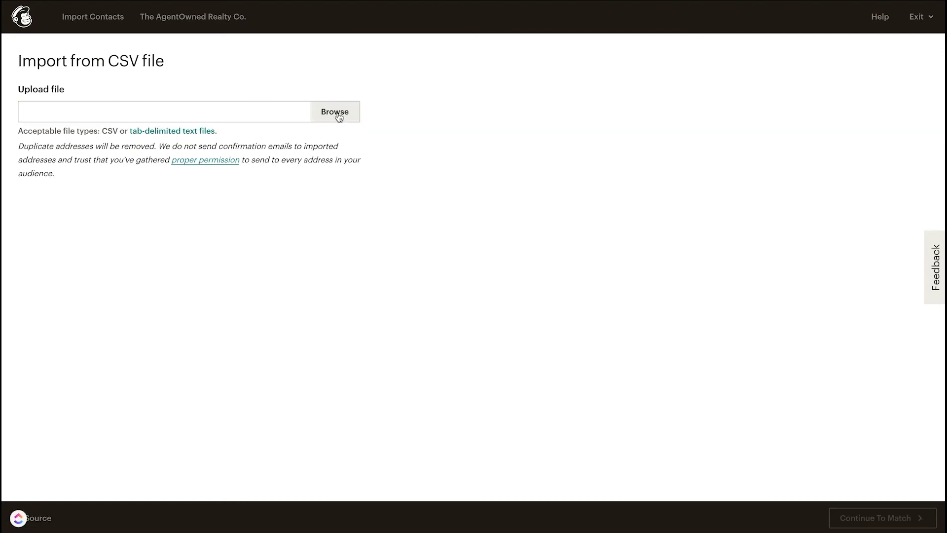
left_click(338, 115)
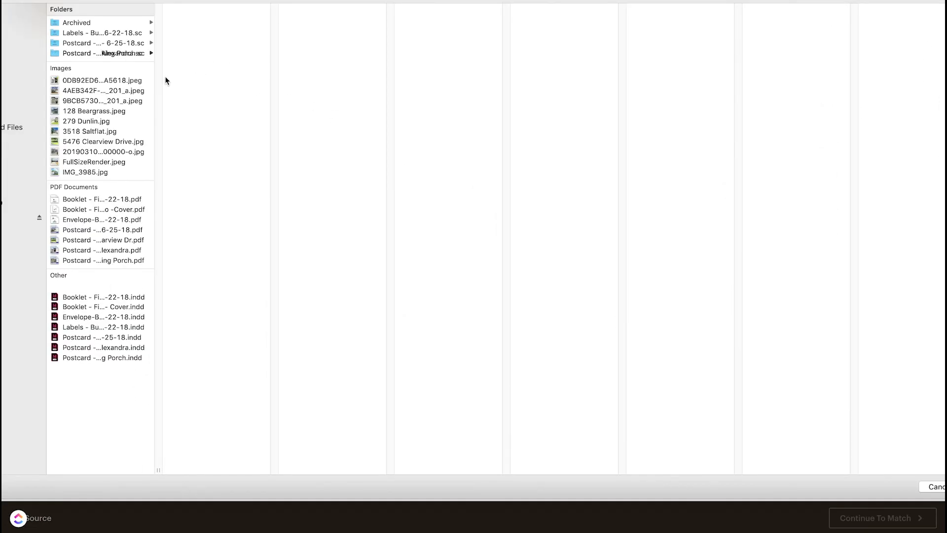
left_click(15, 38)
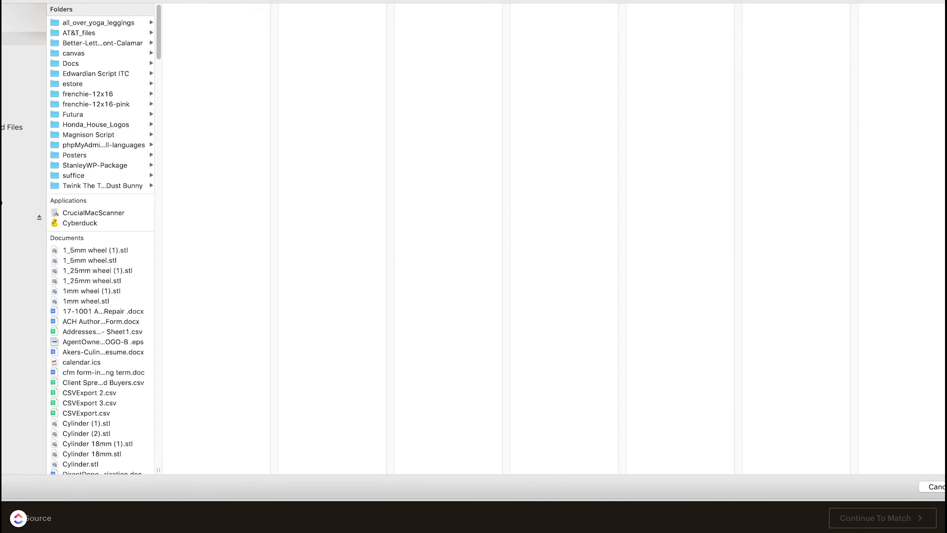
left_click(90, 34)
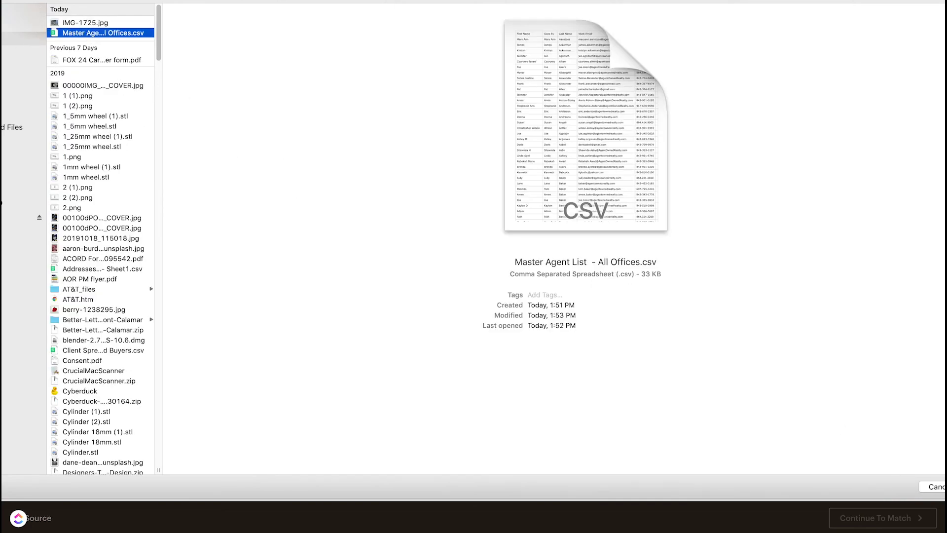
key("Return")
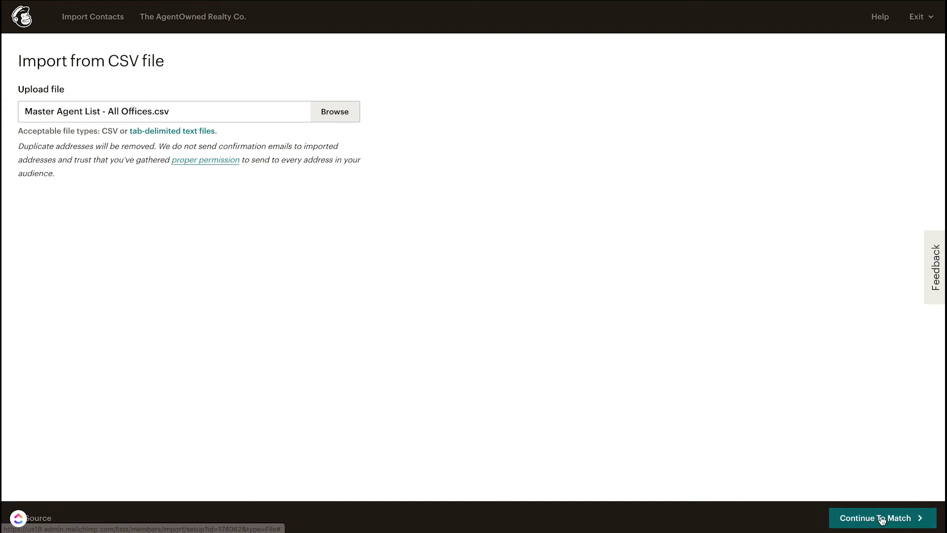
left_click(881, 518)
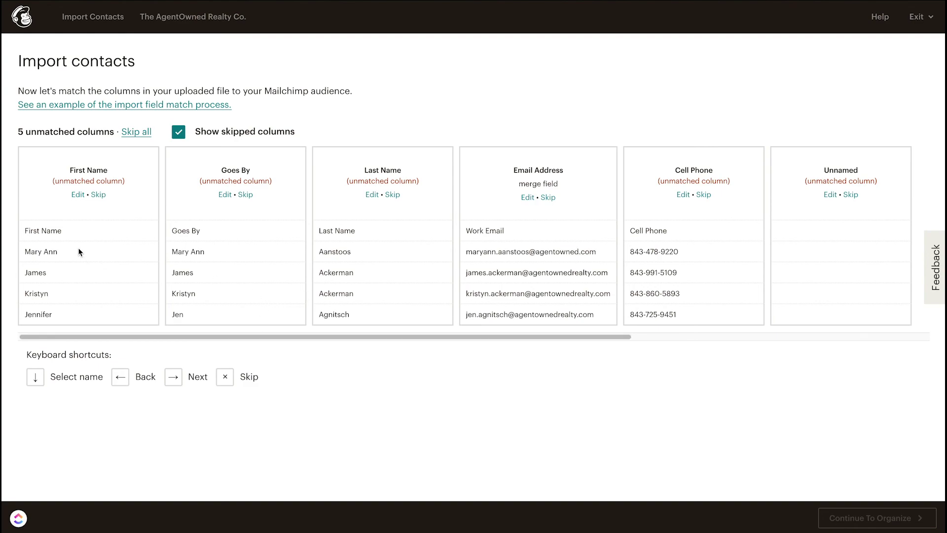
Step: Map the first column to First Name and skip the Goes By column
left_click(78, 195)
left_click(131, 171)
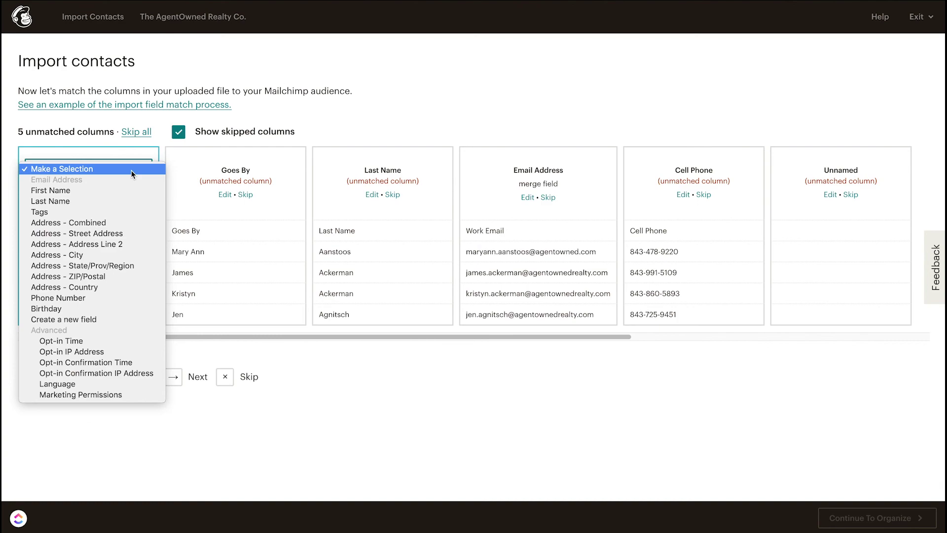
left_click(69, 190)
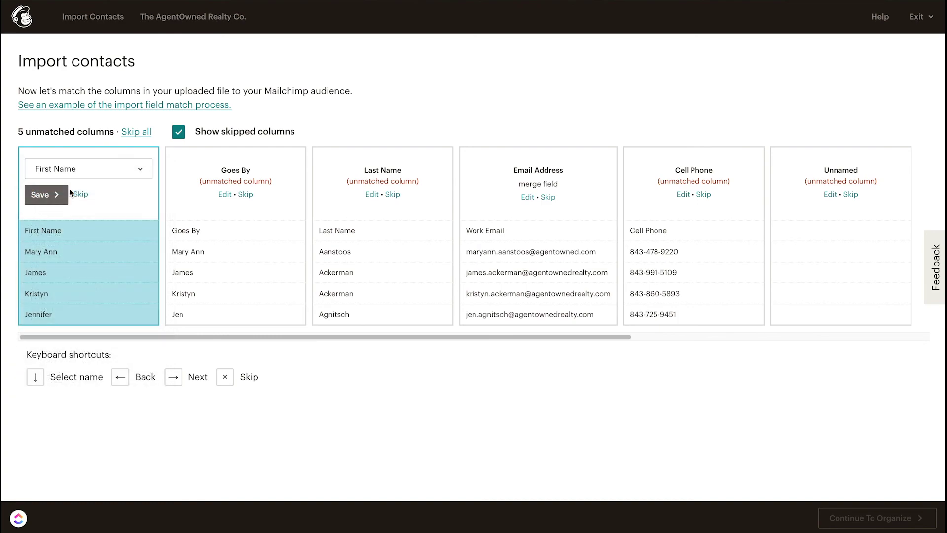
left_click(44, 193)
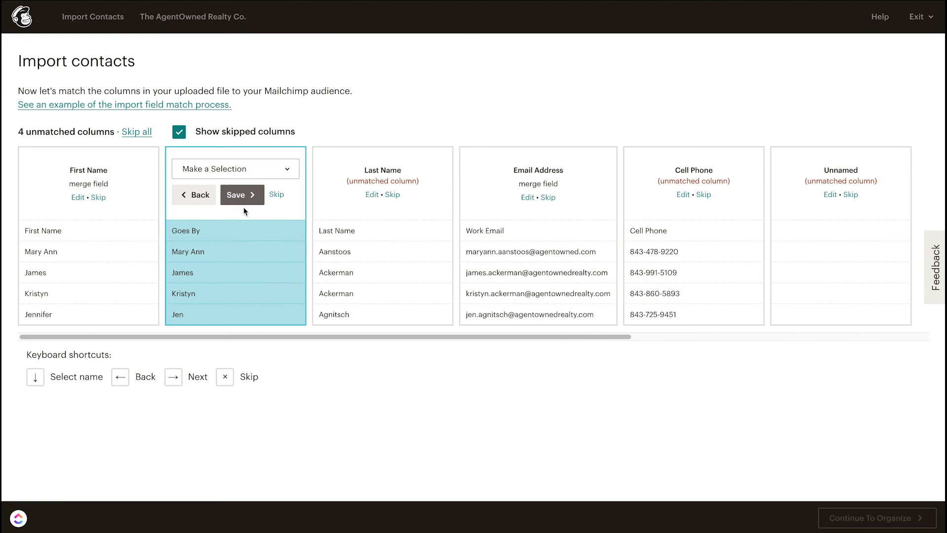
left_click(287, 171)
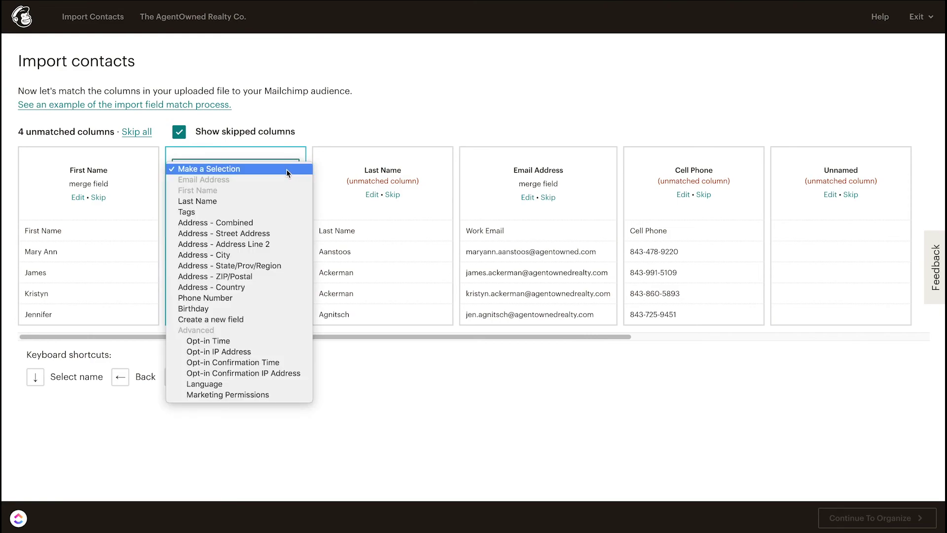
left_click(331, 153)
left_click(280, 196)
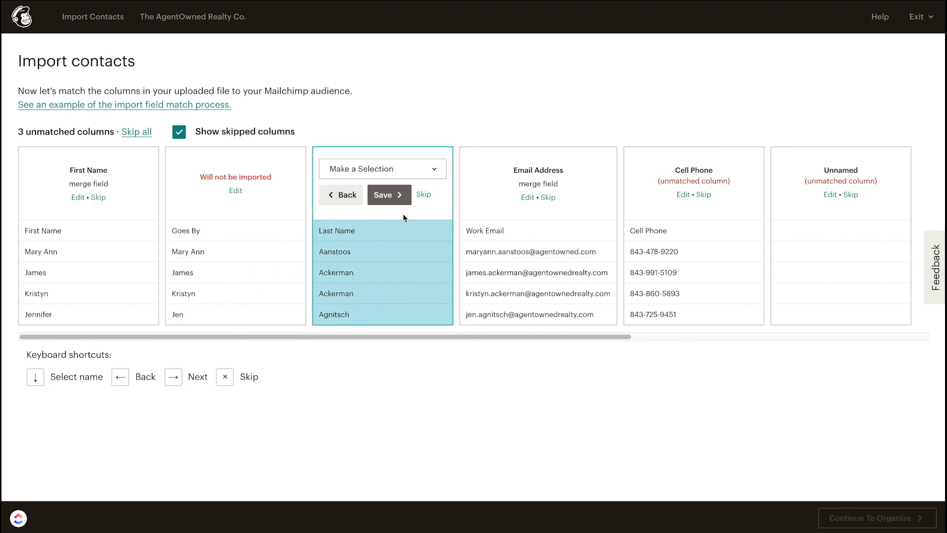
Step: Map Last Name, Work Email to Email Address, Cell Phone to Phone Number, and skip Unnamed
left_click(436, 173)
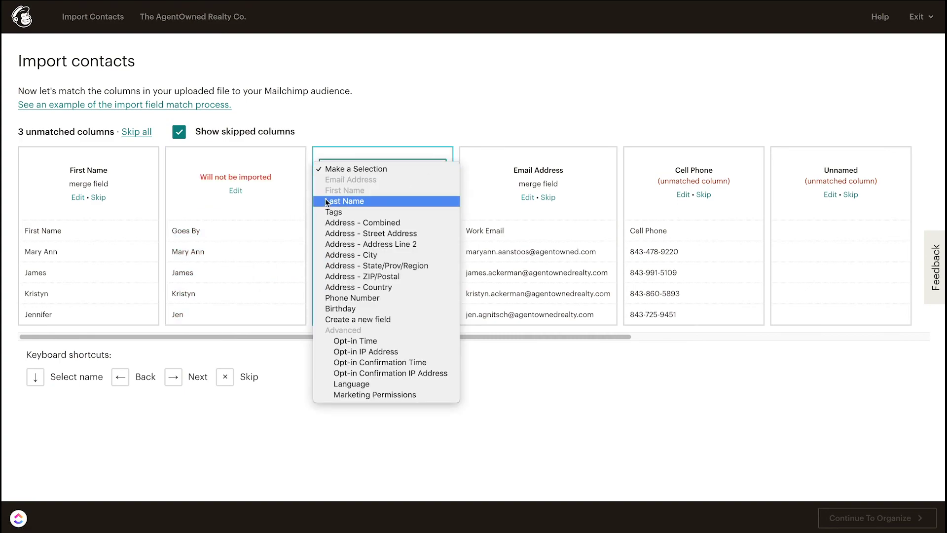
left_click(346, 199)
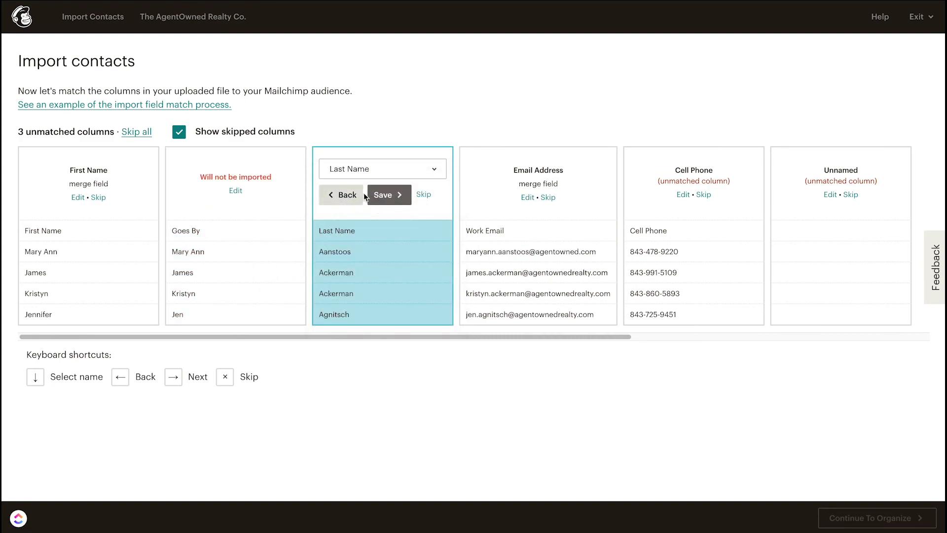
left_click(388, 195)
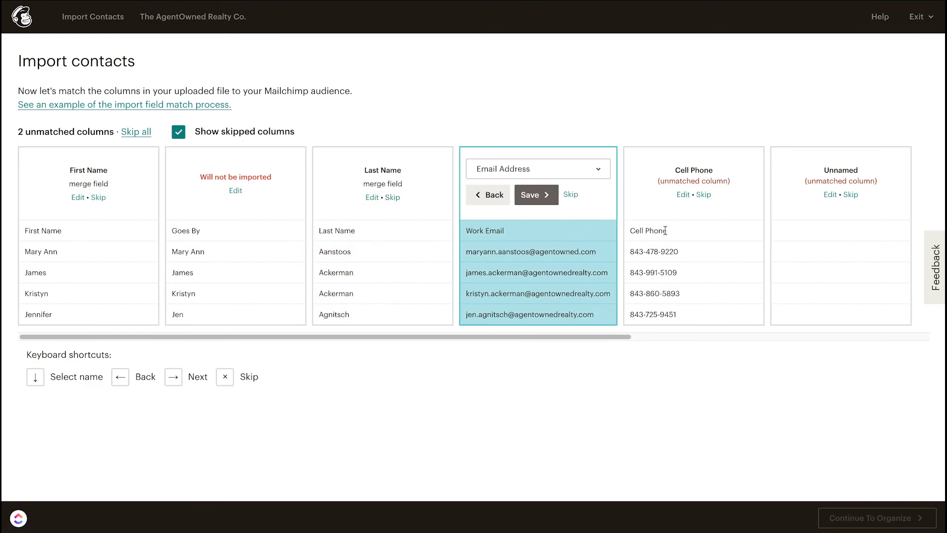
left_click(683, 195)
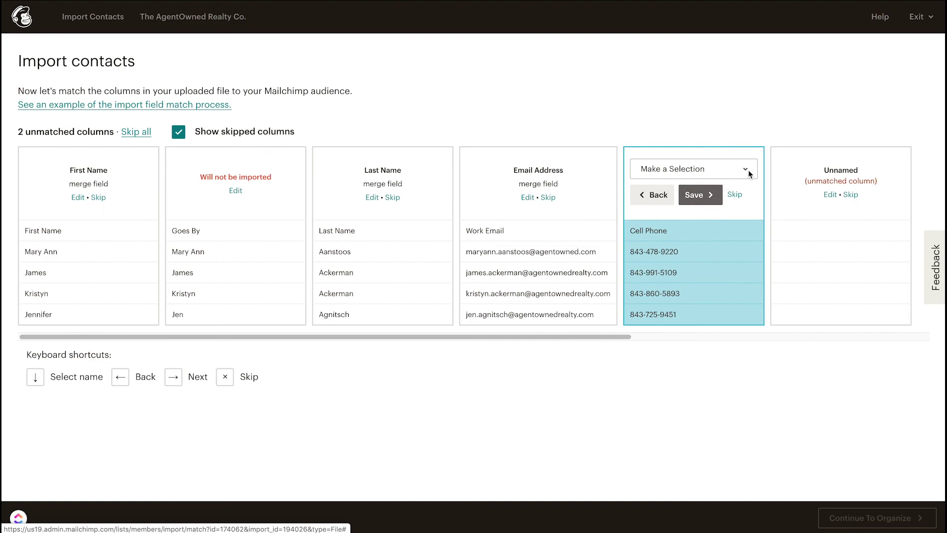
left_click(749, 173)
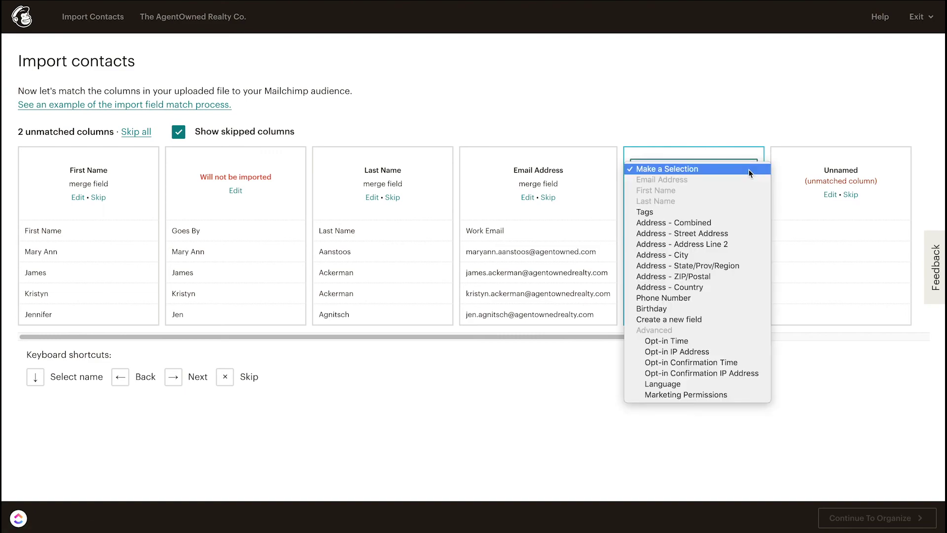
left_click(676, 298)
left_click(698, 197)
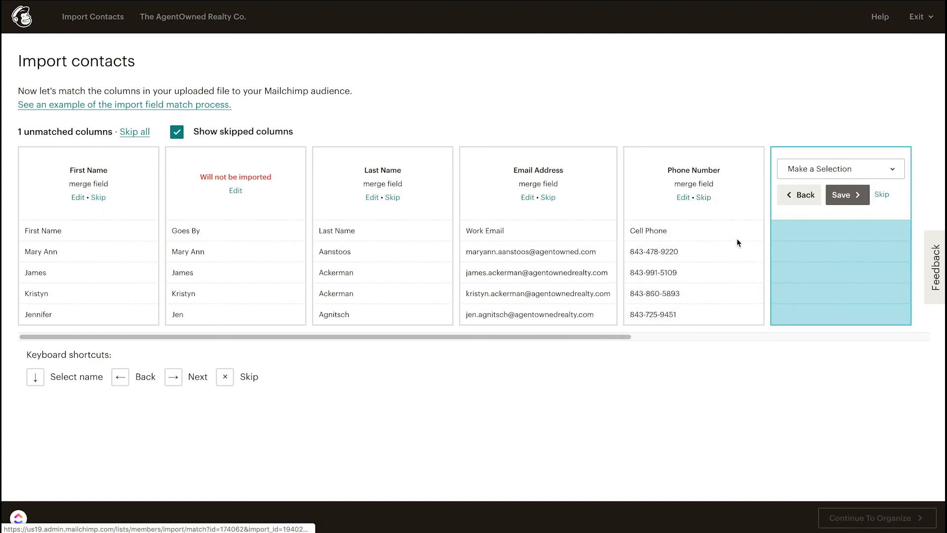
left_click(881, 195)
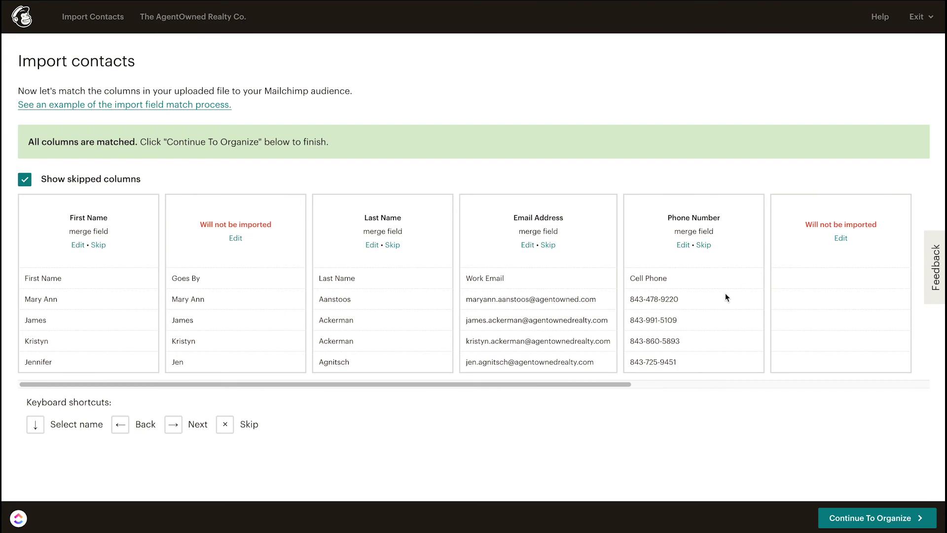
left_click(881, 519)
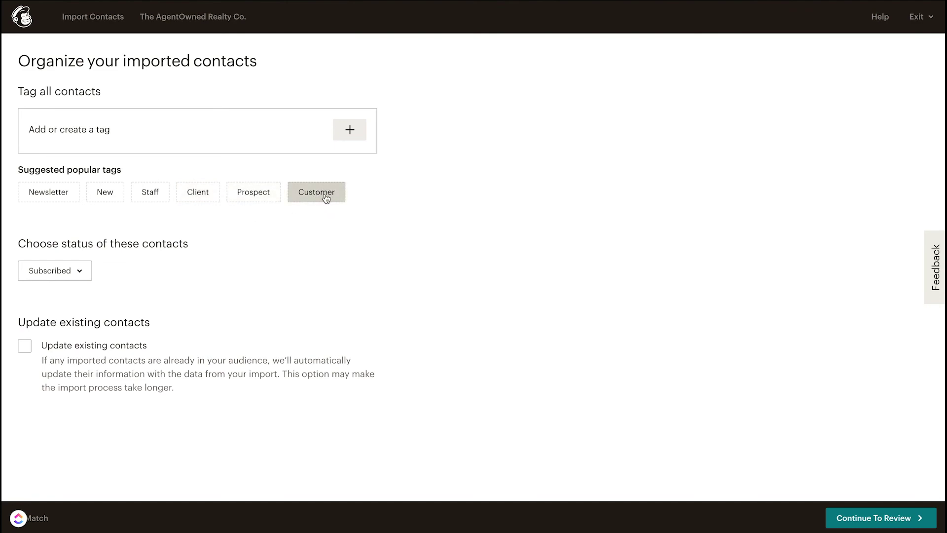
Step: Tag all imported contacts as Customer, discarding the drafted 'Warm Leads' tag
left_click(324, 196)
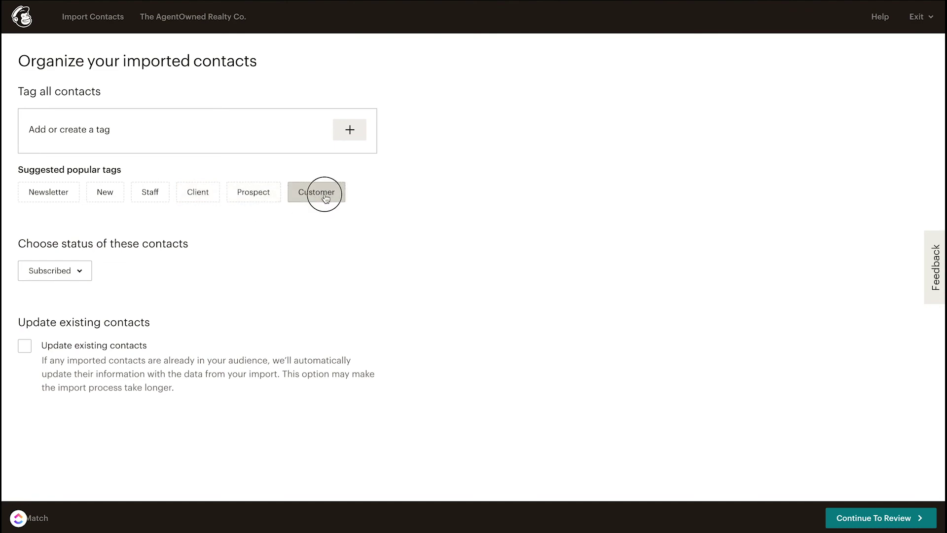
left_click(351, 131)
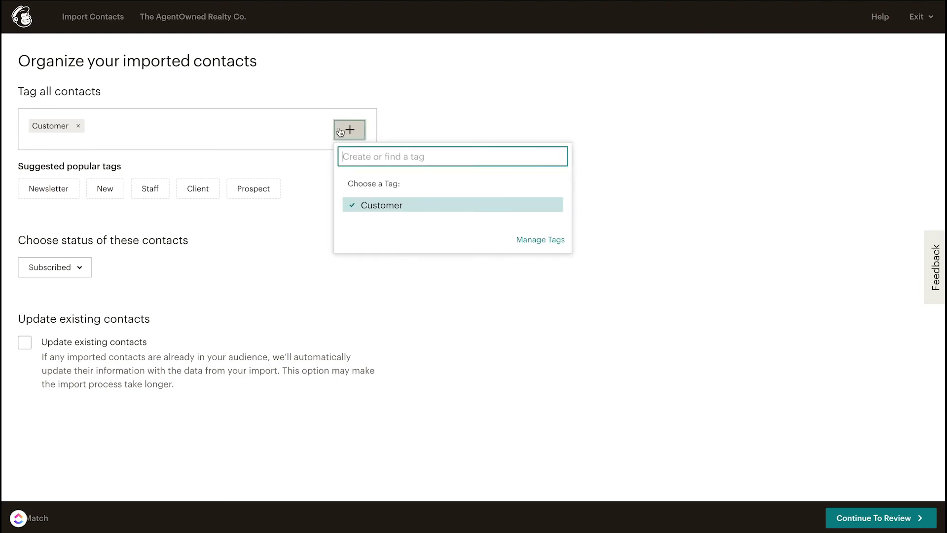
type("Warm Leades")
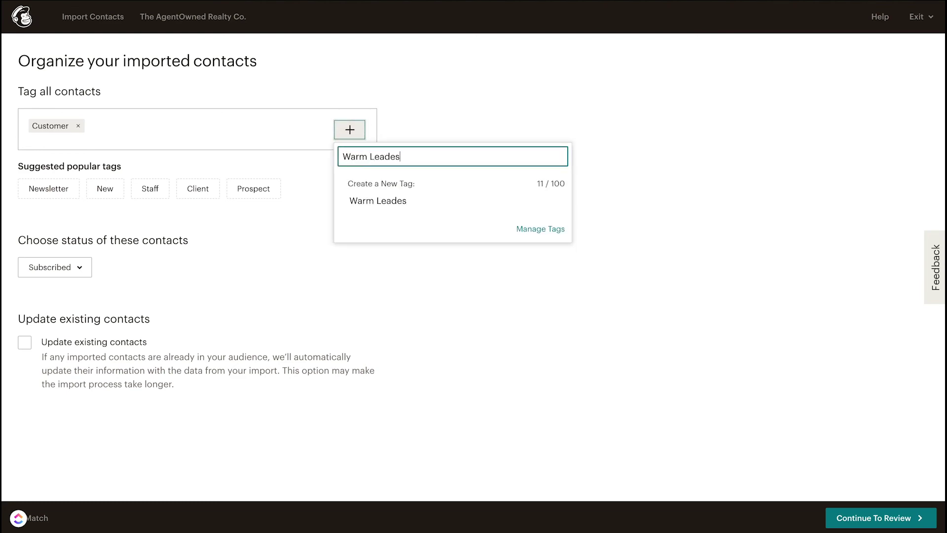
key("BackSpace")
key("BackSpace")
type("s")
left_click(197, 271)
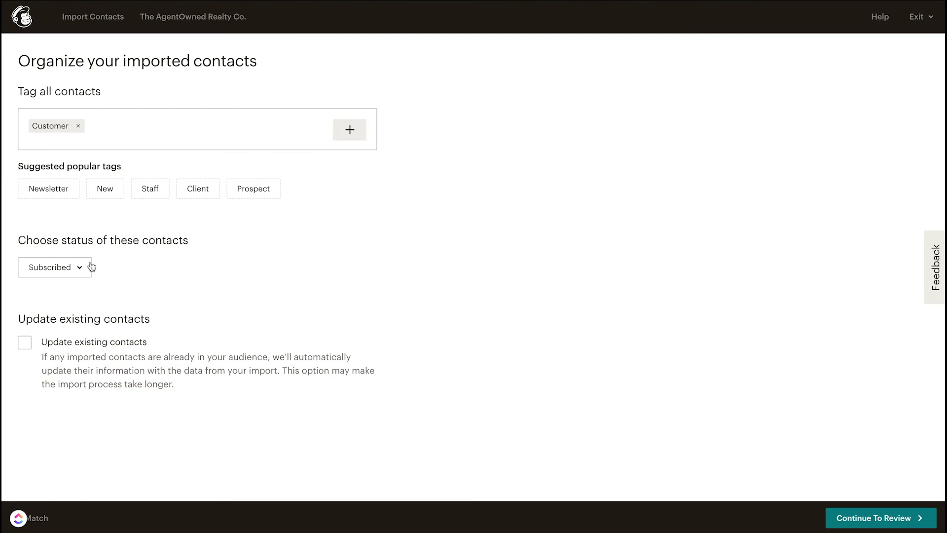
Step: Keep the contact status Subscribed and have existing contacts updated by the import
left_click(85, 267)
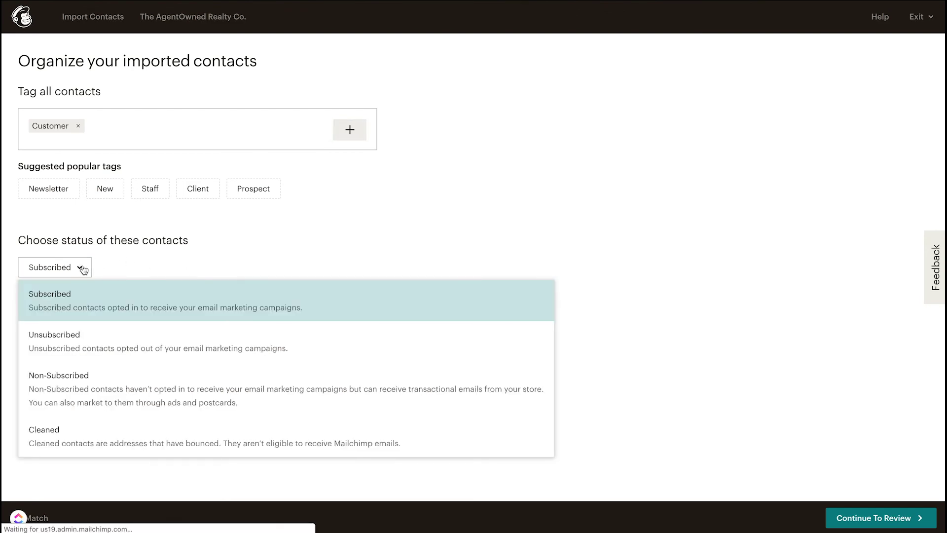
left_click(204, 250)
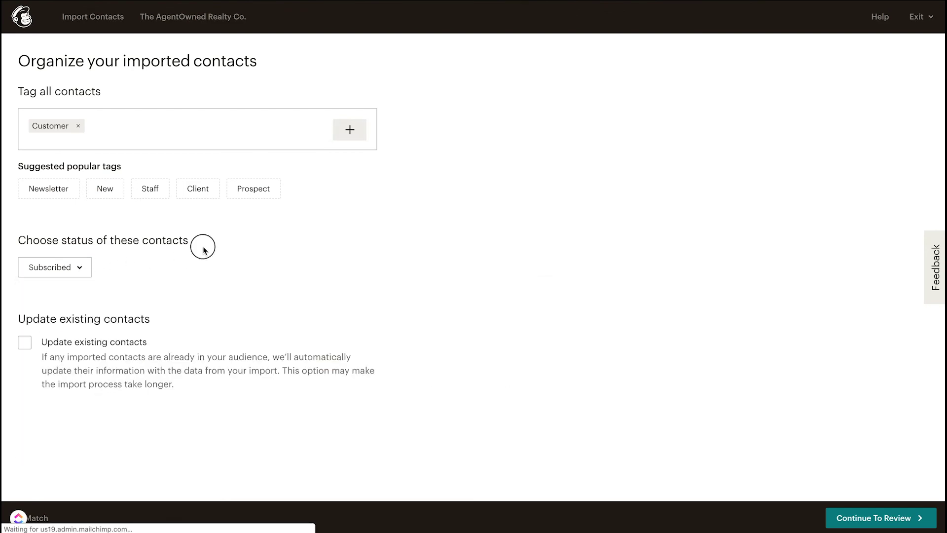
left_click(26, 346)
left_click(872, 522)
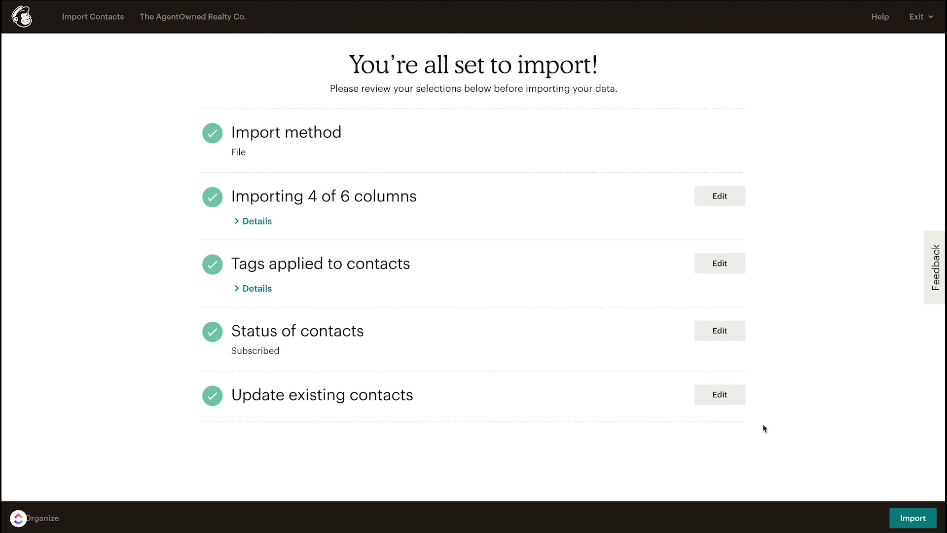
Step: Run the import of the reviewed contacts
left_click(927, 517)
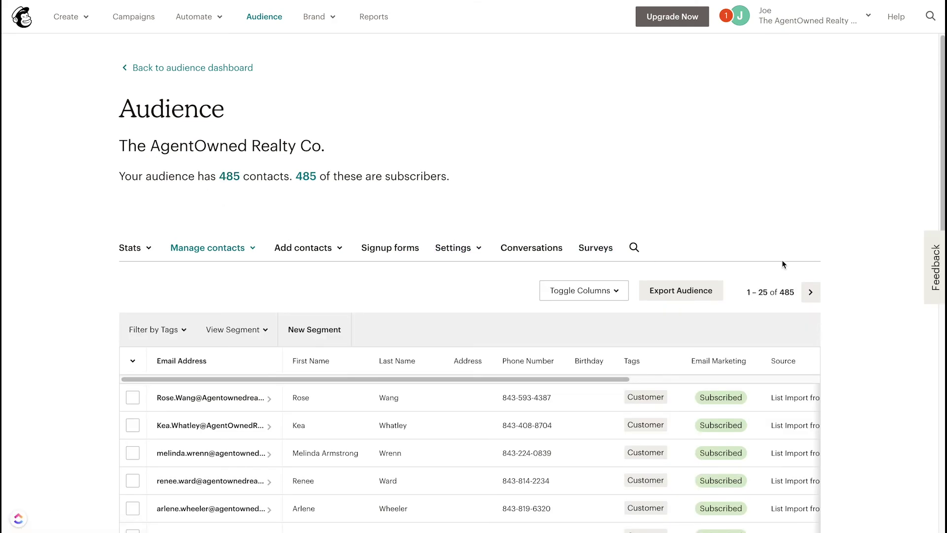
Step: Scroll through the audience table to check the 485 imported Customer contacts
scroll(641, 360, "down", 2)
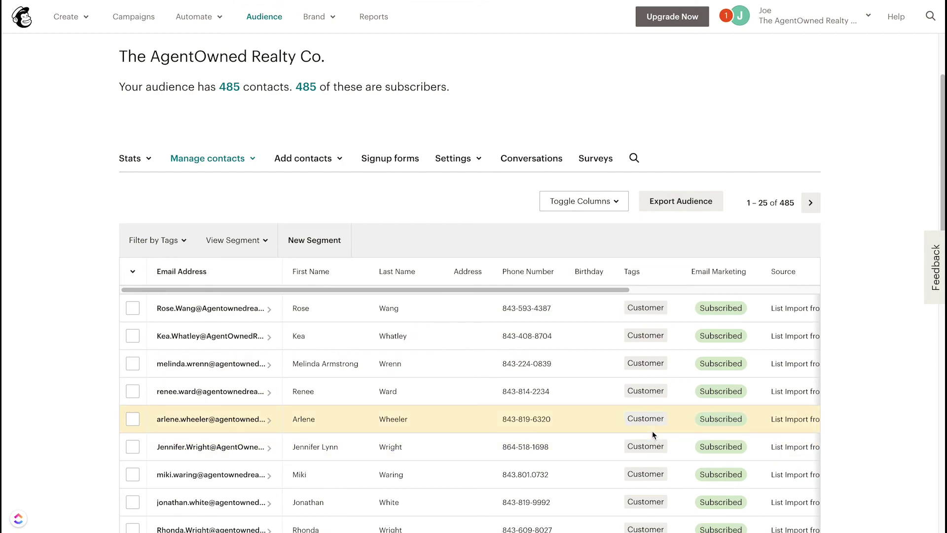
scroll(653, 434, "down", 10)
scroll(652, 433, "up", 10)
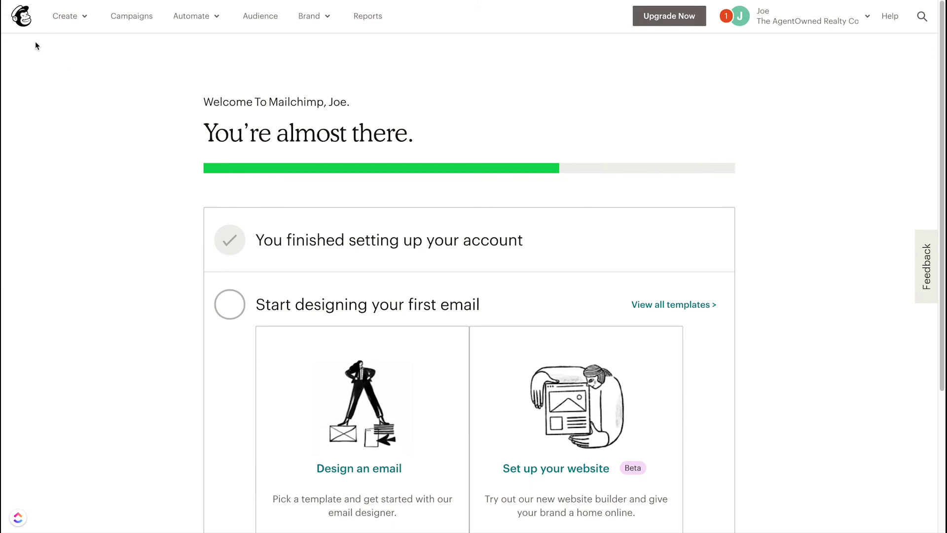
Step: Return to the home dashboard, look over the Create menu, then go to Campaigns
left_click(24, 18)
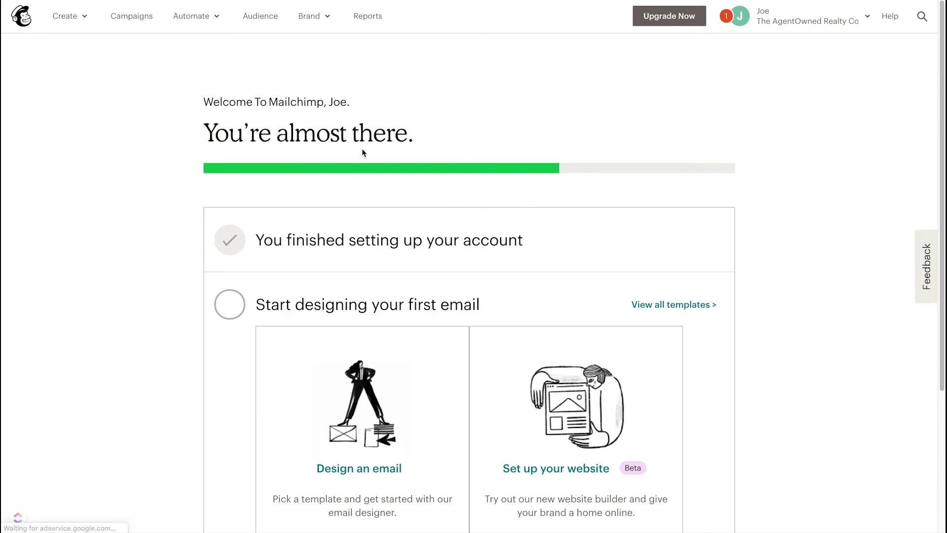
left_click(70, 20)
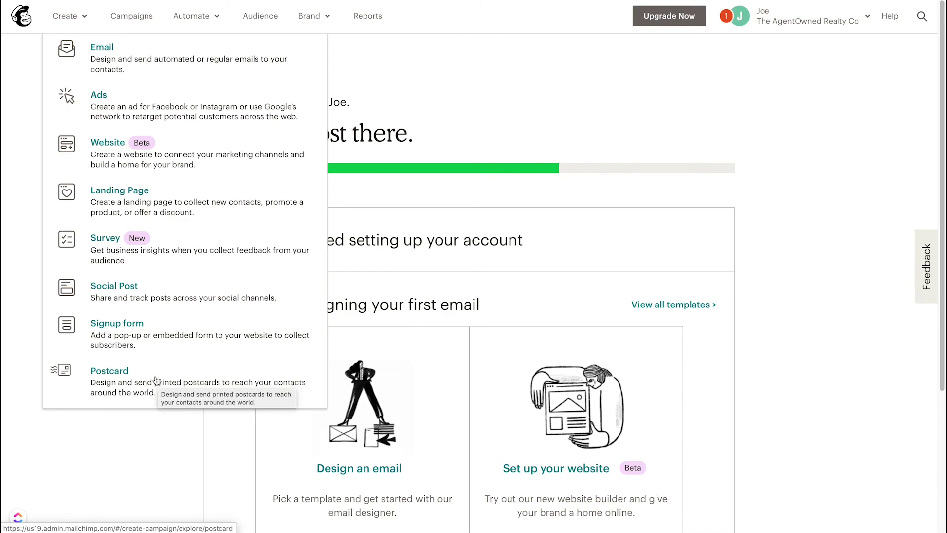
left_click(122, 19)
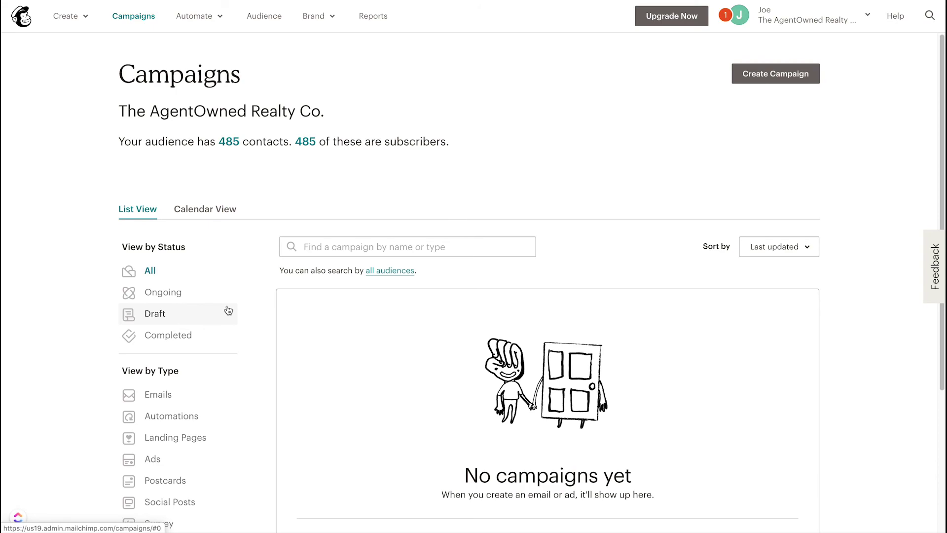
Step: View the empty campaigns in Calendar and List views, then check the Automate menu
scroll(288, 357, "down", 3)
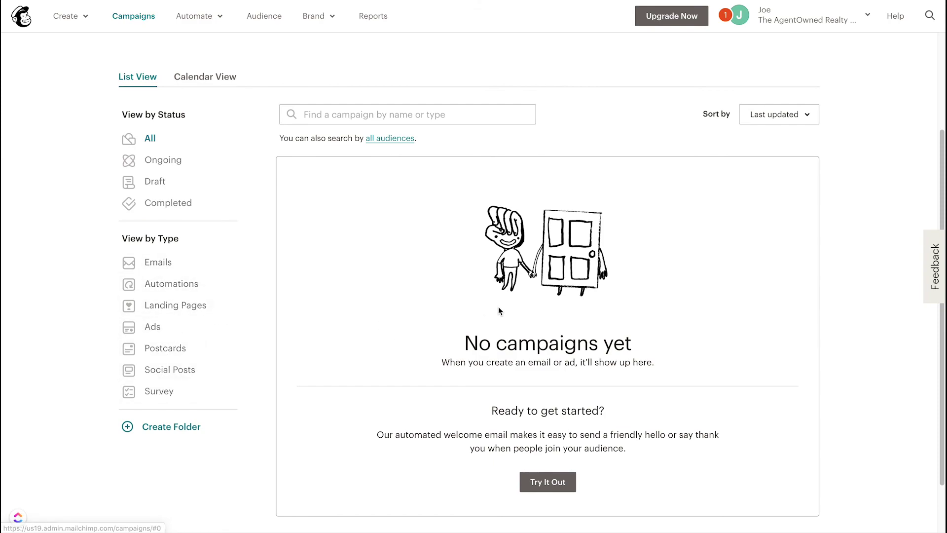
scroll(498, 307, "down", 2)
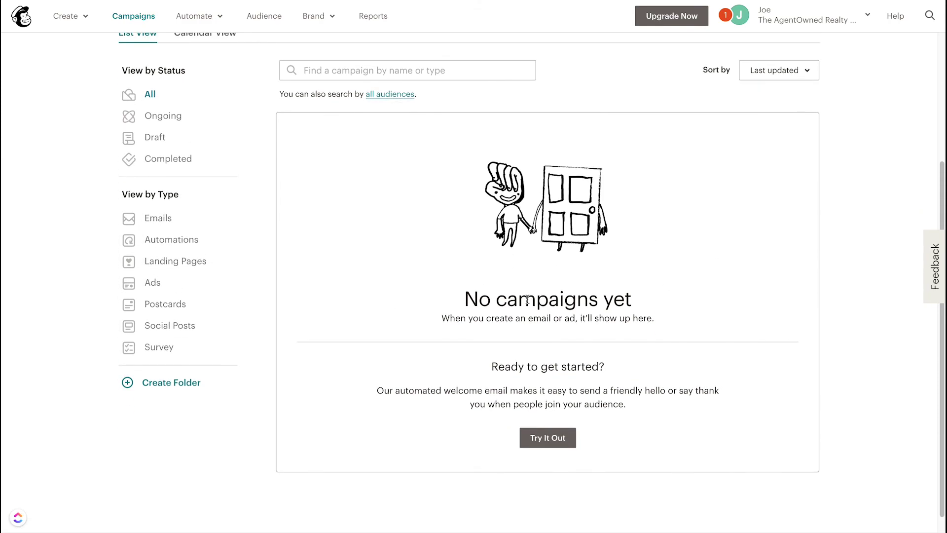
scroll(527, 299, "up", 4)
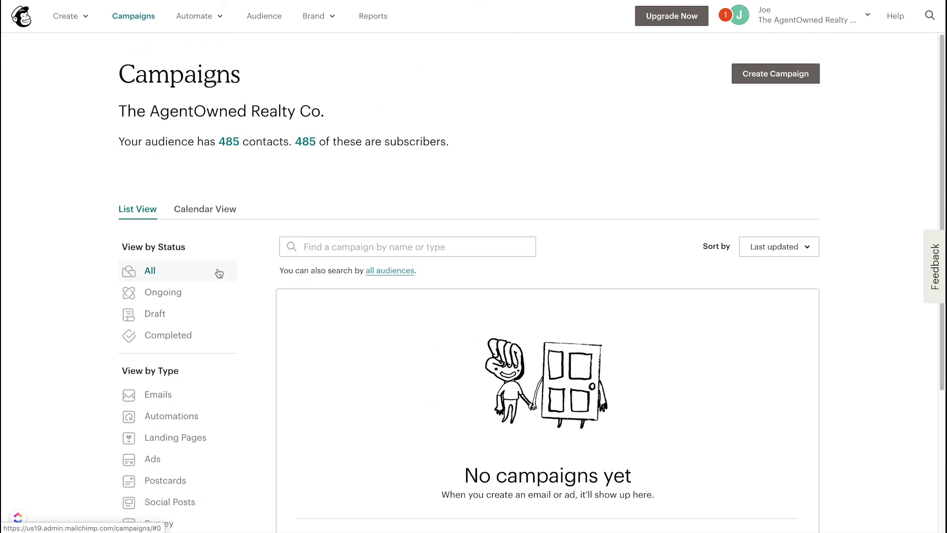
left_click(212, 207)
scroll(565, 330, "down", 3)
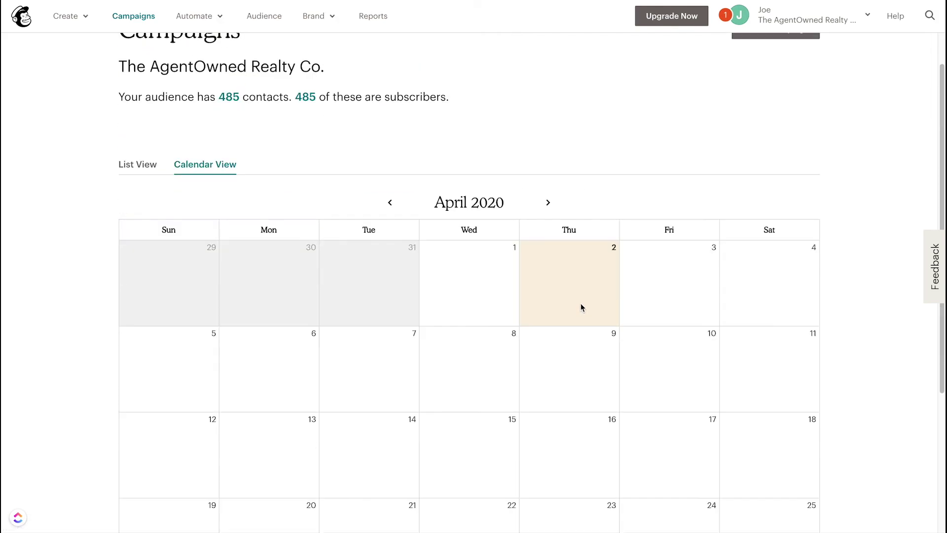
left_click(582, 223)
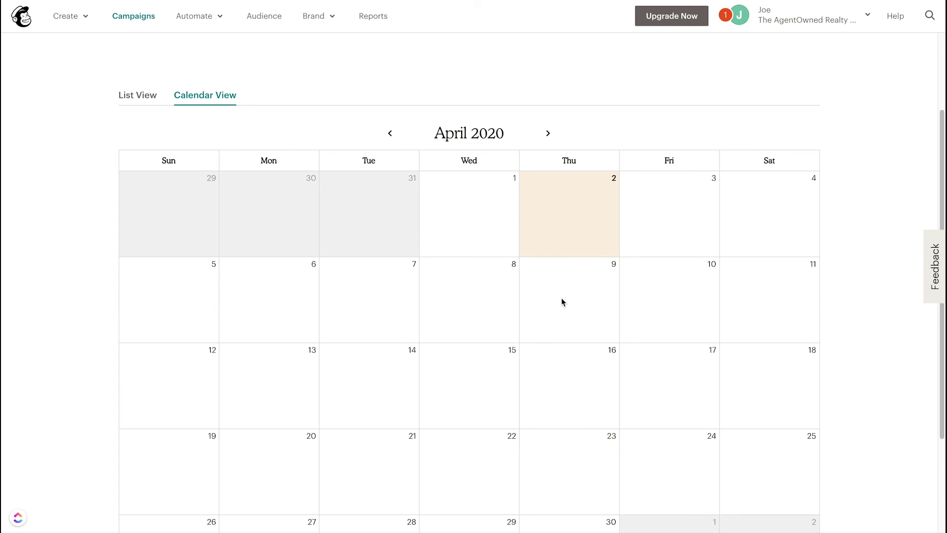
scroll(562, 302, "up", 3)
left_click(136, 209)
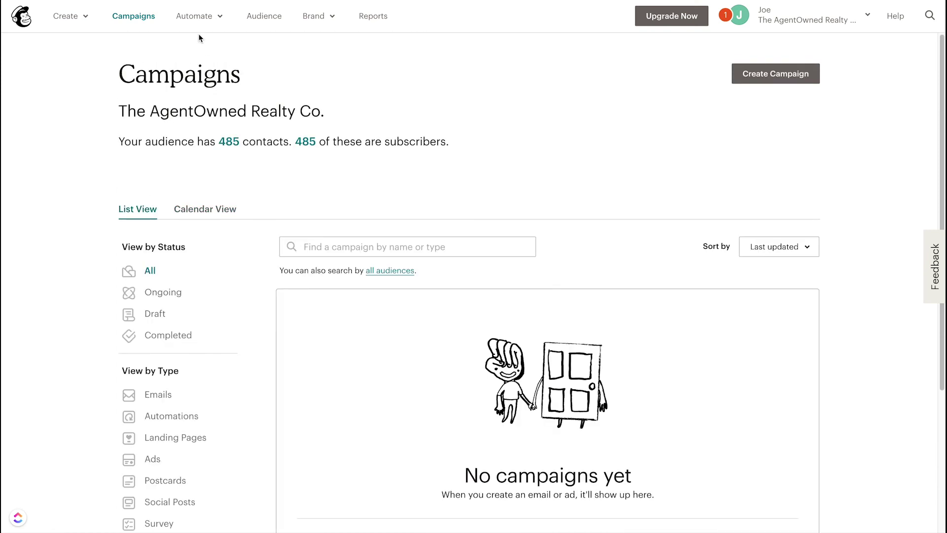
left_click(199, 18)
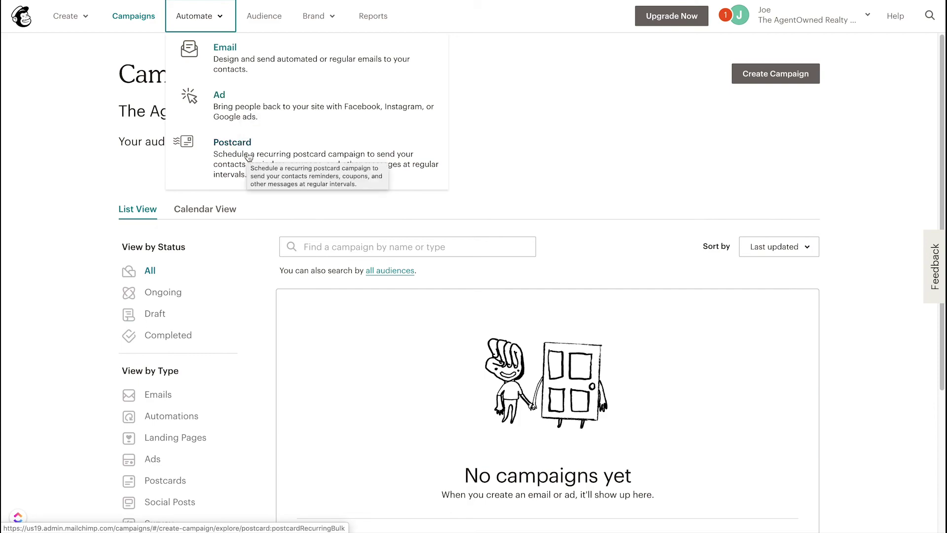
left_click(265, 20)
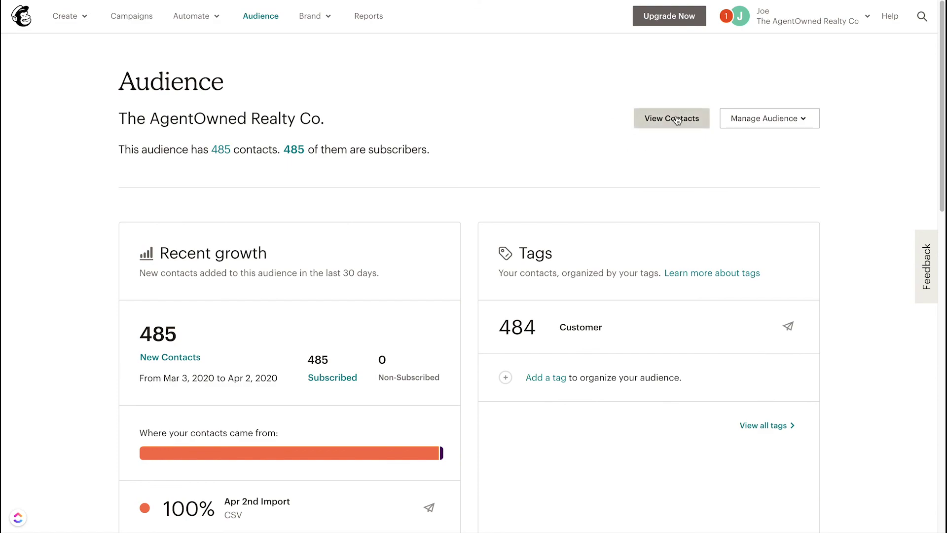
Step: Review the audience overview and its stats, then open Content Studio from the Brand menu
left_click(804, 122)
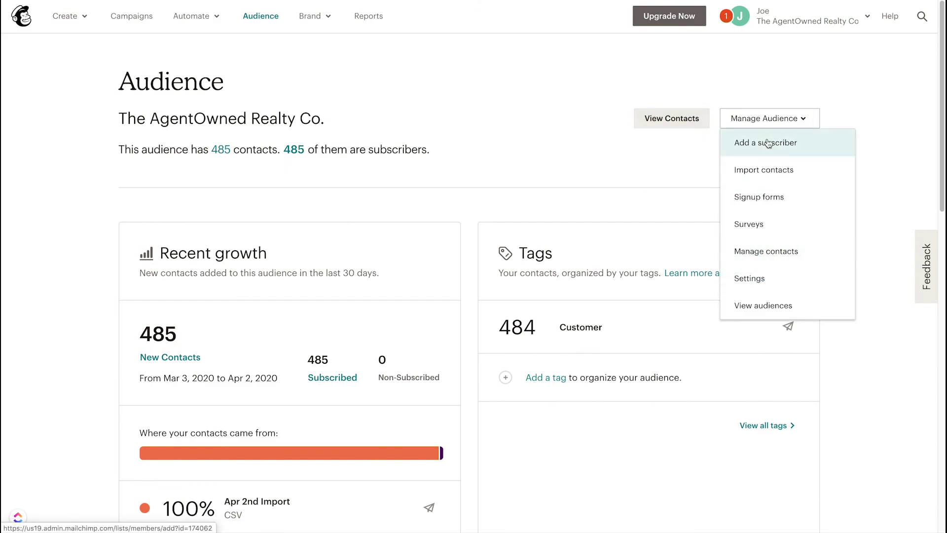
left_click(526, 175)
scroll(501, 173, "down", 2)
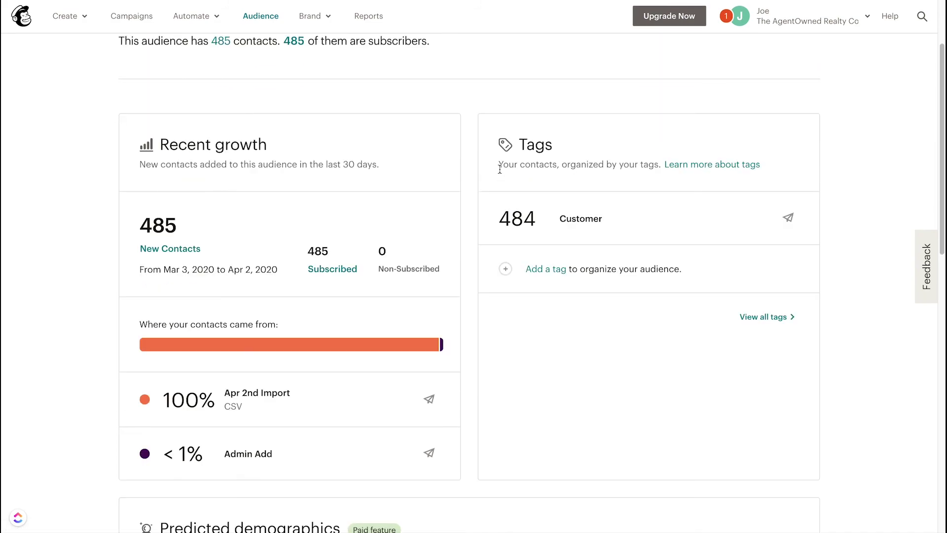
scroll(487, 286, "down", 6)
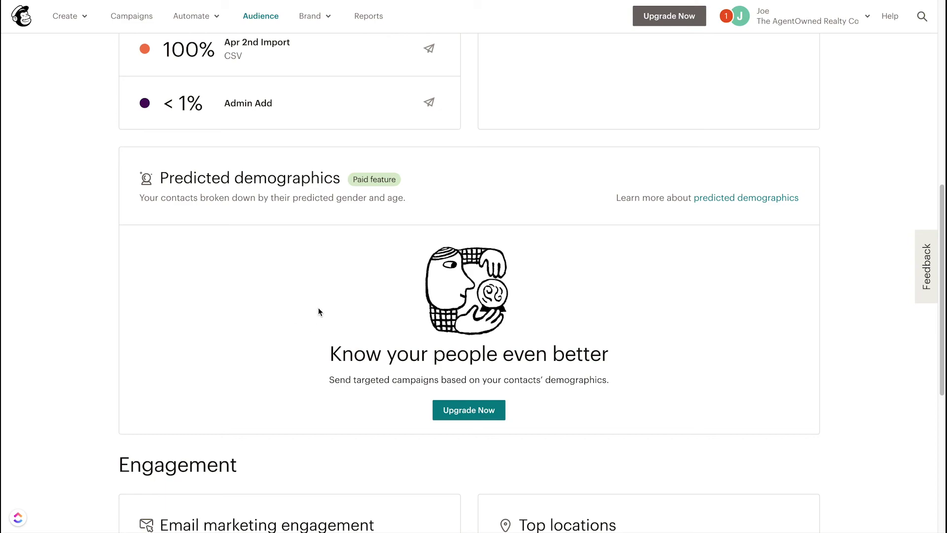
scroll(338, 314, "down", 1)
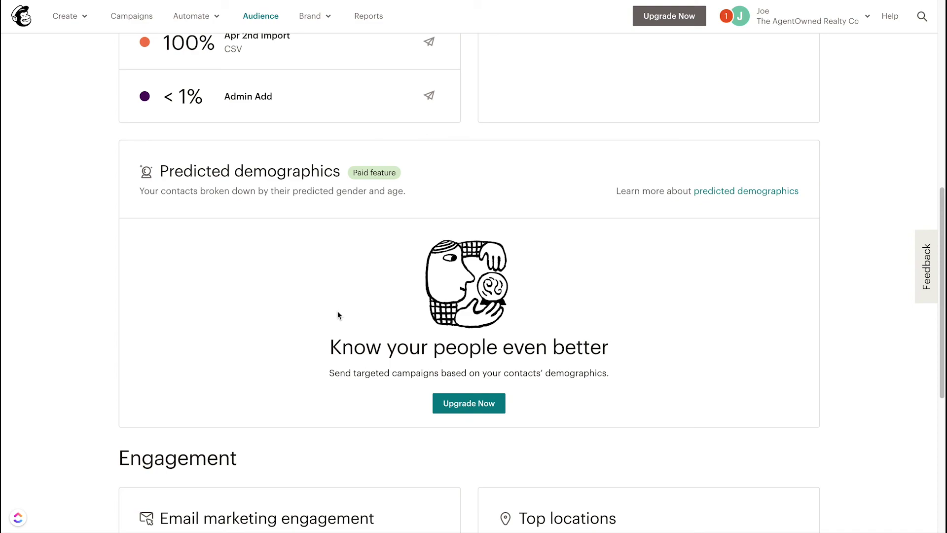
scroll(338, 315, "down", 3)
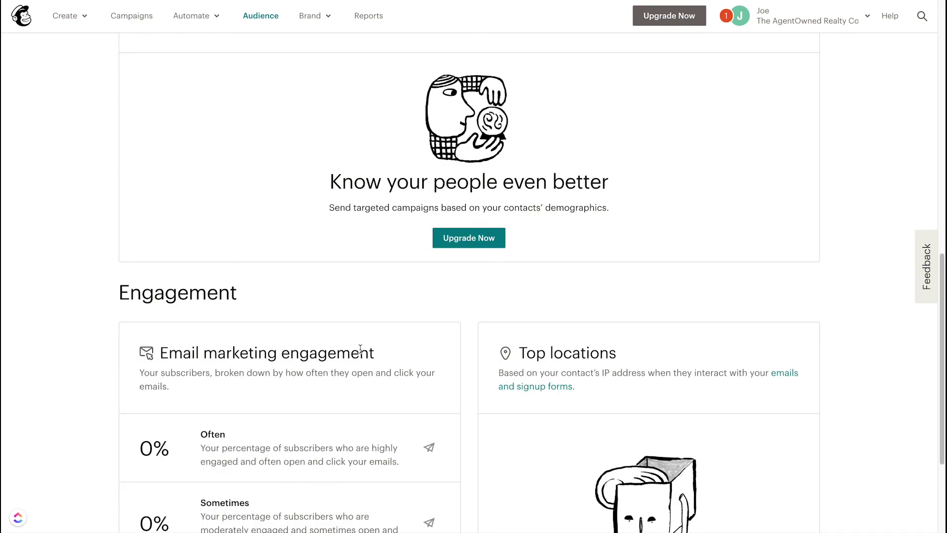
scroll(360, 349, "down", 3)
scroll(424, 261, "down", 1)
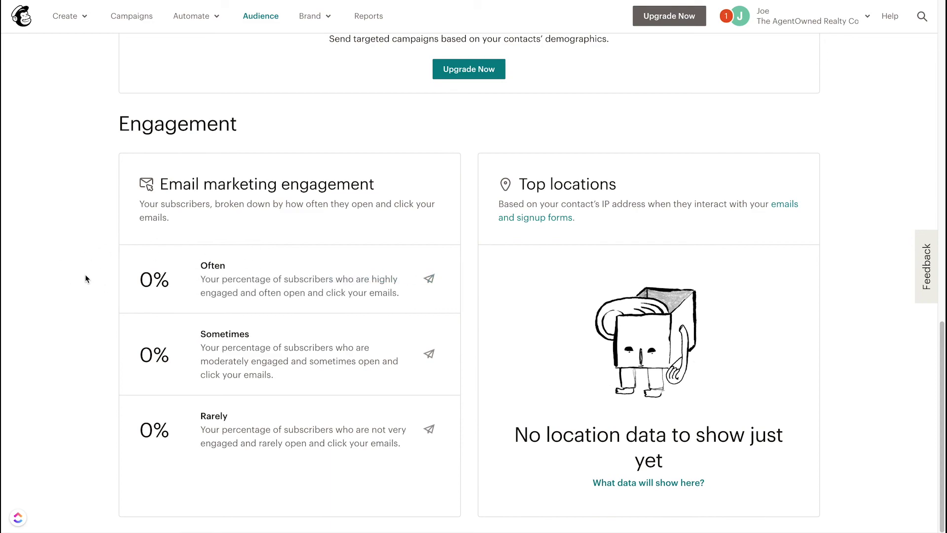
mouse_move(271, 294)
scroll(74, 281, "up", 15)
left_click(329, 19)
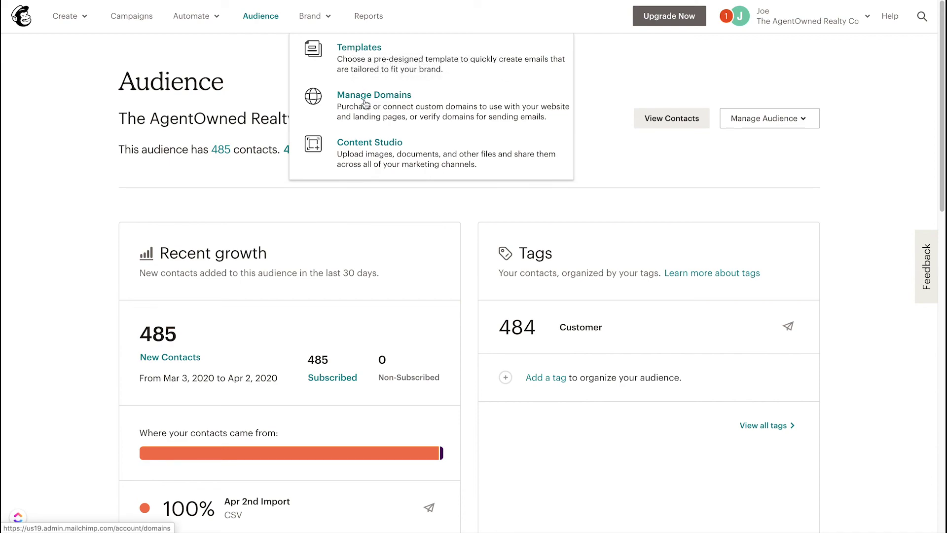
left_click(368, 148)
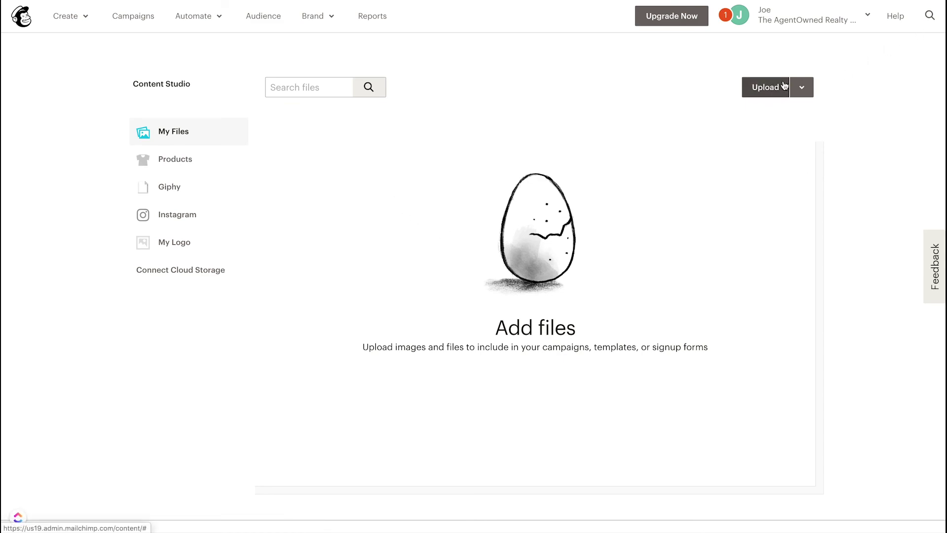
Step: Upload the dog photo from Downloads into Content Studio's My Files
left_click(800, 87)
left_click(768, 87)
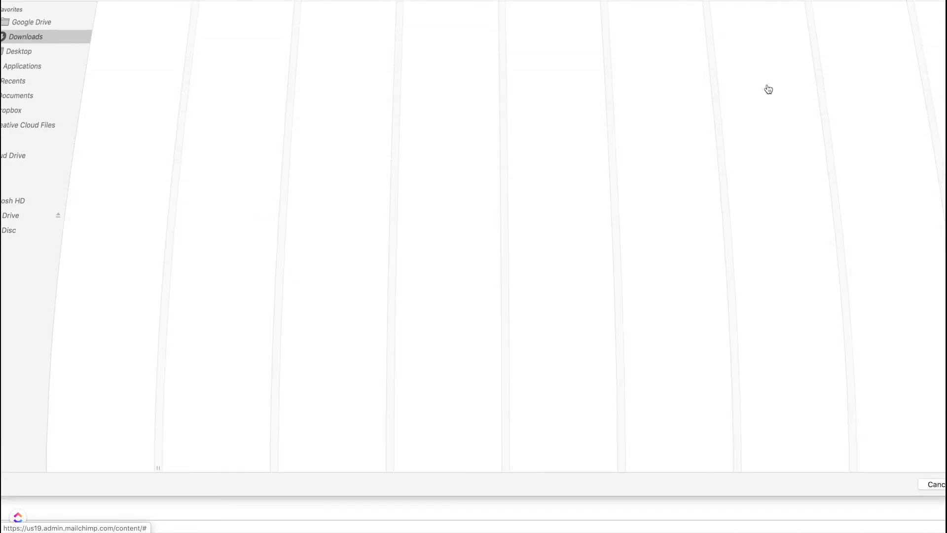
left_click(100, 87)
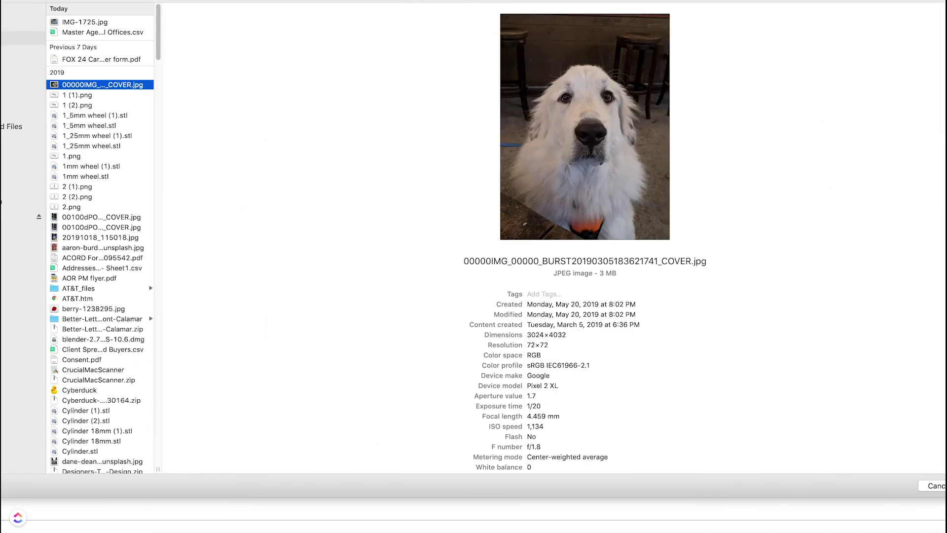
key("Return")
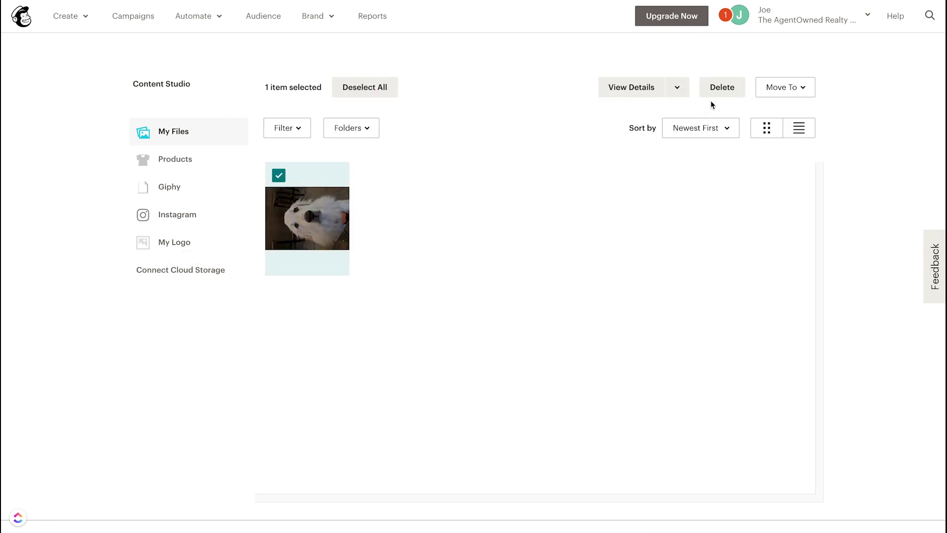
Step: Rotate the dog photo to portrait in the image editor, save it, and refresh My Files
left_click(683, 89)
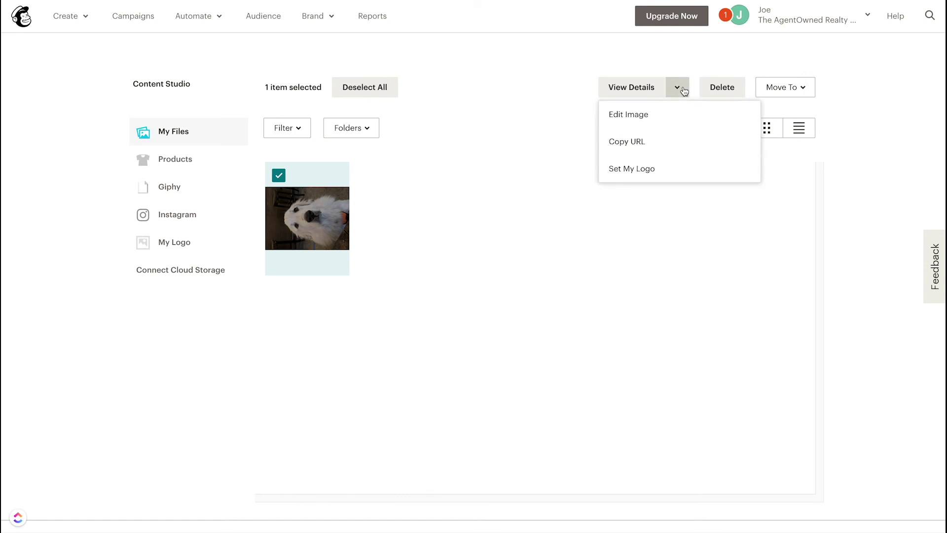
left_click(631, 114)
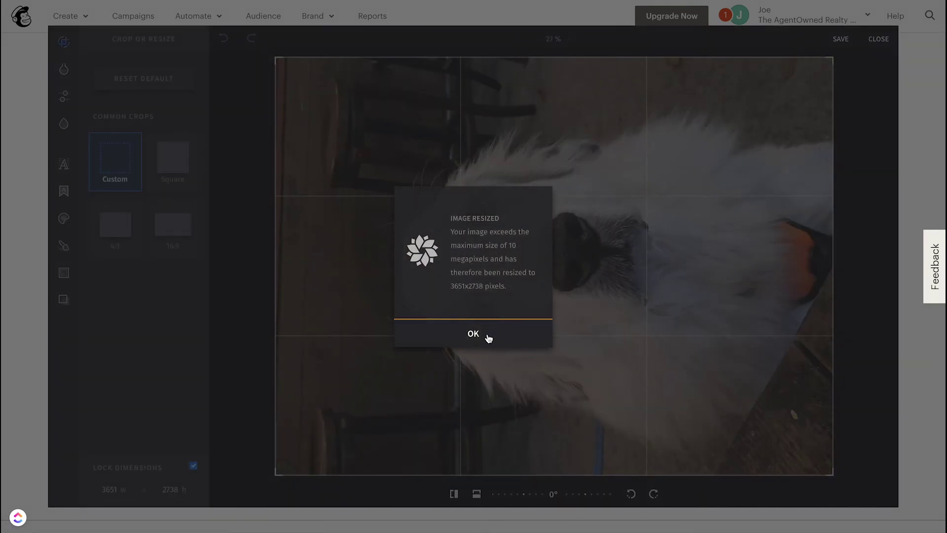
left_click(487, 334)
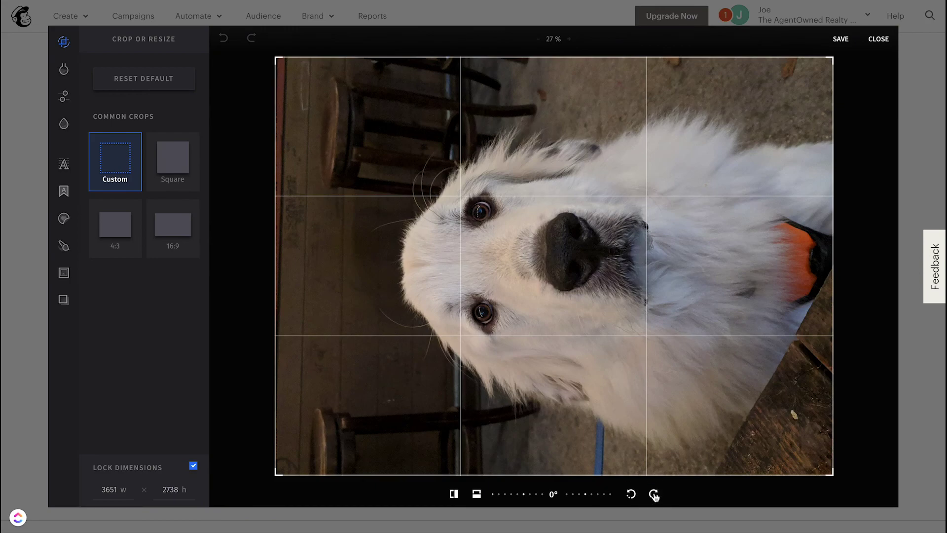
left_click(653, 494)
left_click(841, 39)
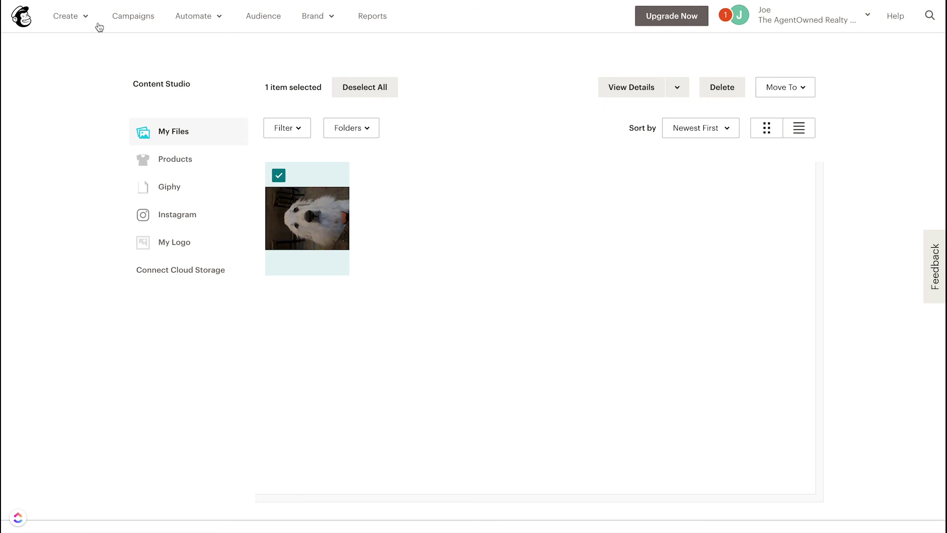
key("super+r")
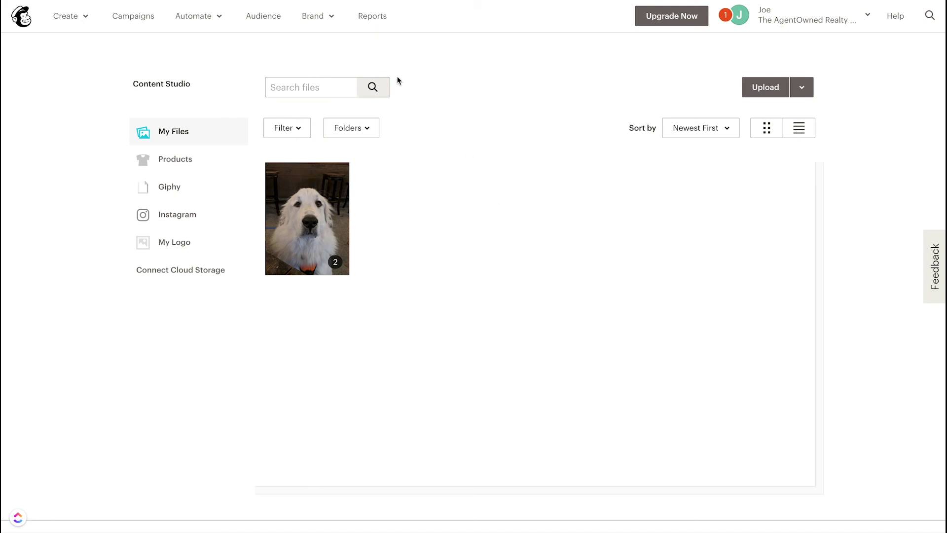
left_click(330, 17)
left_click(380, 17)
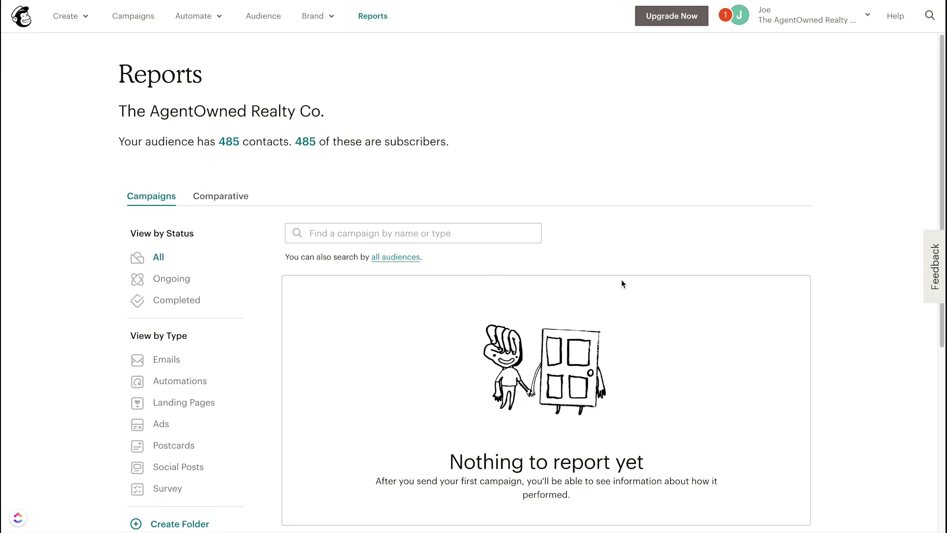
Step: View the Comparative reports, then return to the Campaigns reports list
scroll(620, 279, "down", 1)
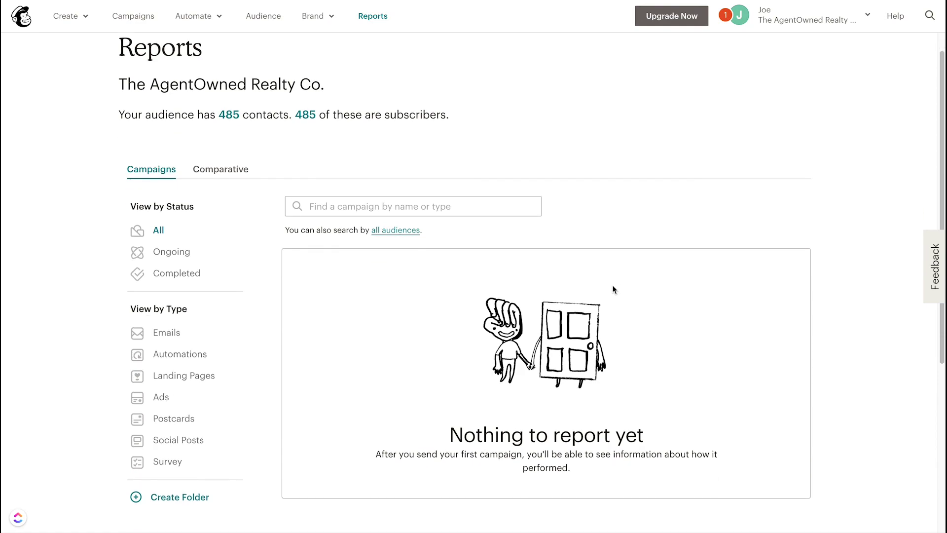
left_click(221, 170)
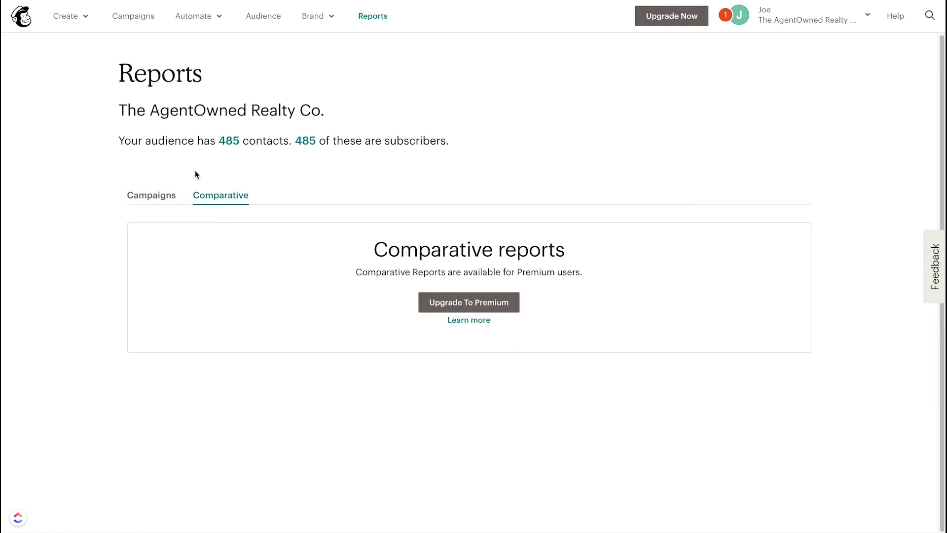
left_click(147, 195)
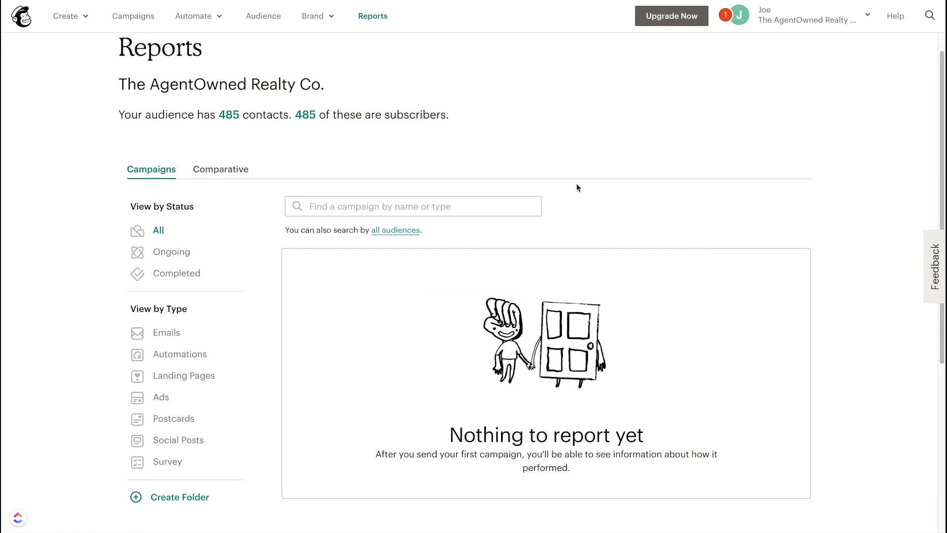
Step: In Audience > View Contacts, select the first contact and open its profile page
left_click(267, 18)
left_click(651, 117)
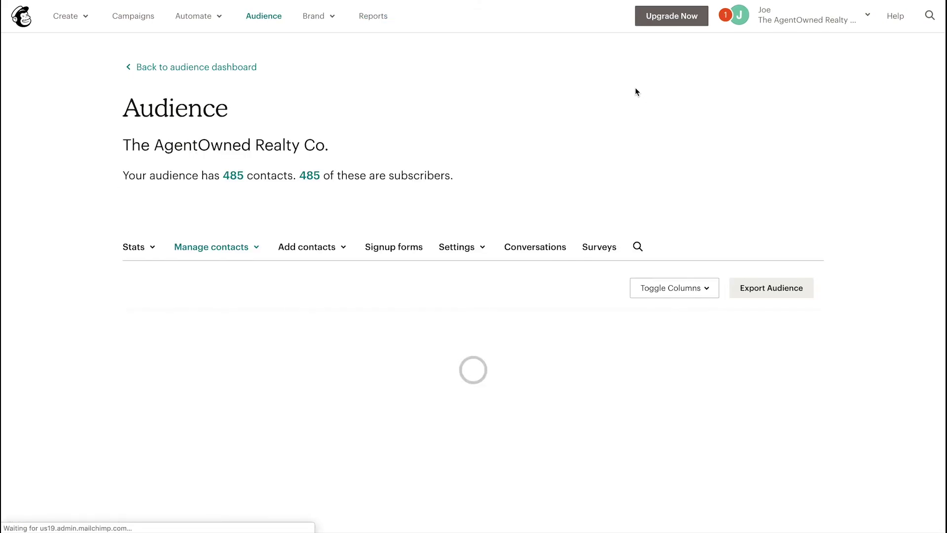
scroll(90, 239, "down", 2)
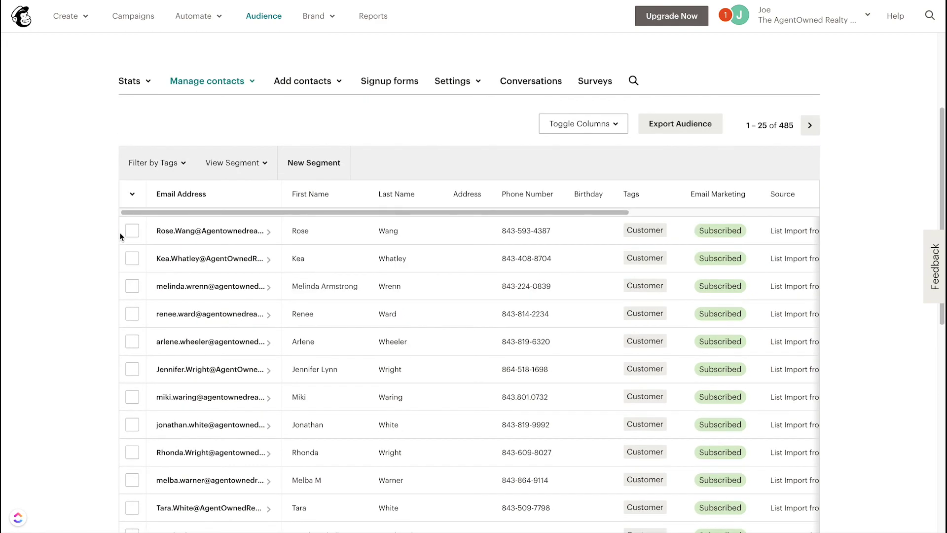
left_click(132, 230)
scroll(81, 259, "up", 2)
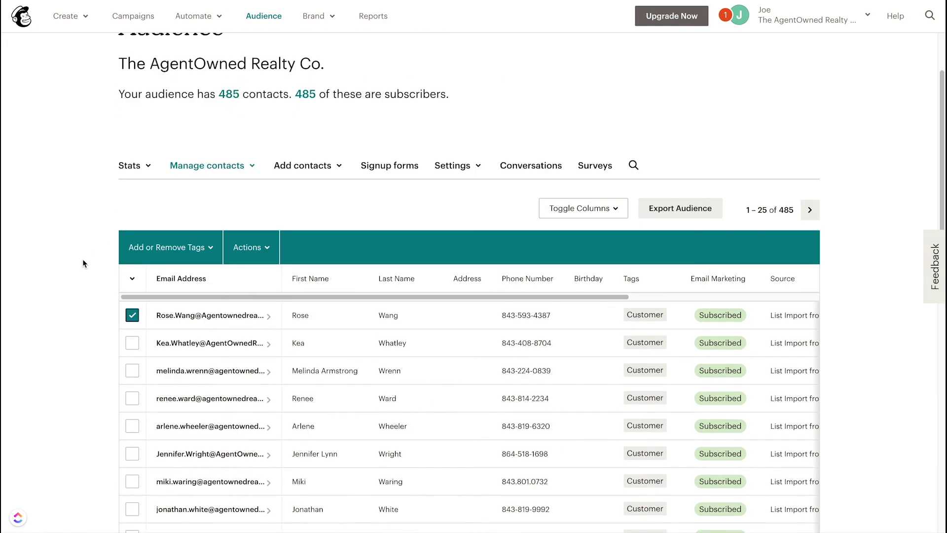
left_click(272, 250)
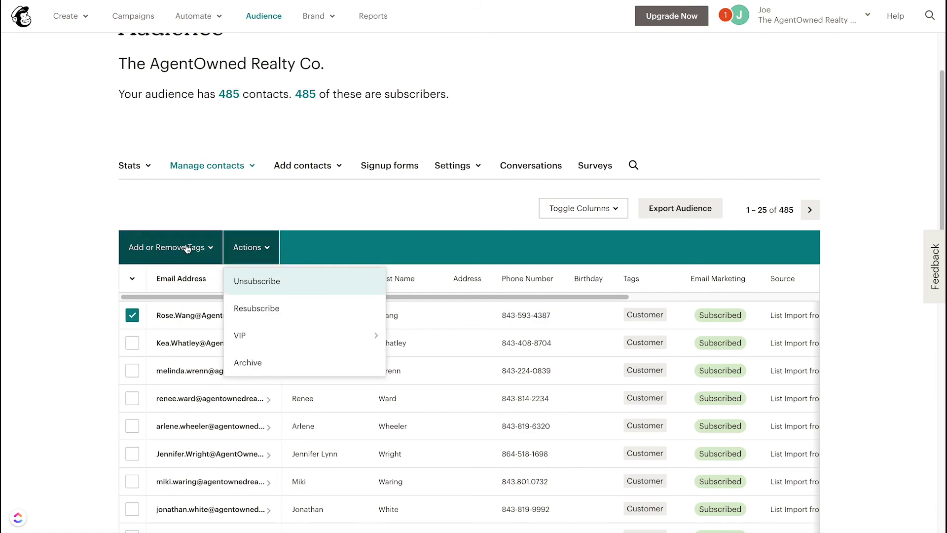
left_click(39, 305)
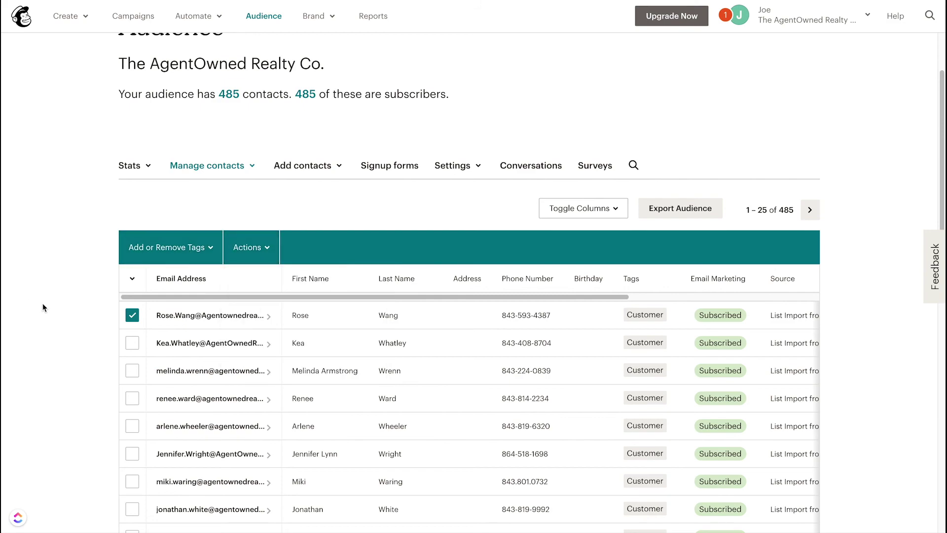
left_click(208, 318)
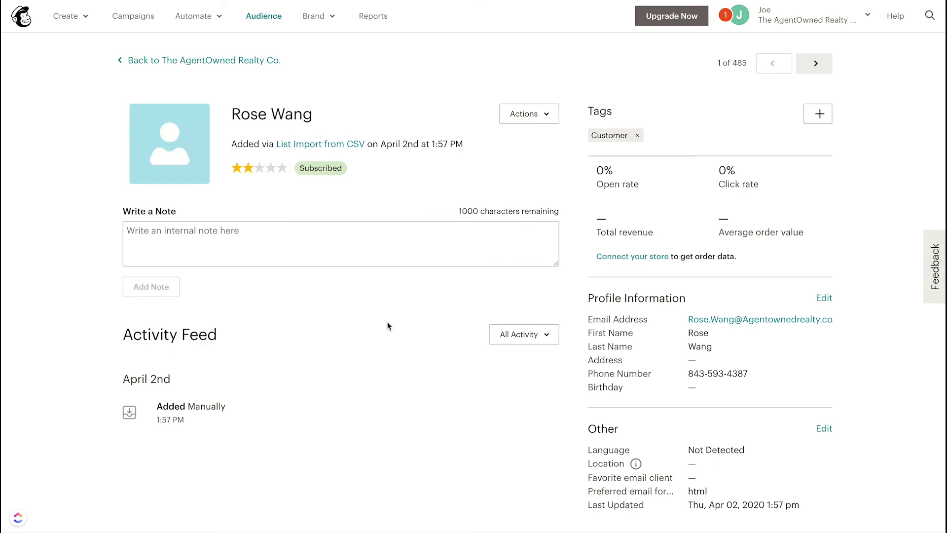
Step: Open the first contact's Edit Profile form and save it unchanged
left_click(177, 233)
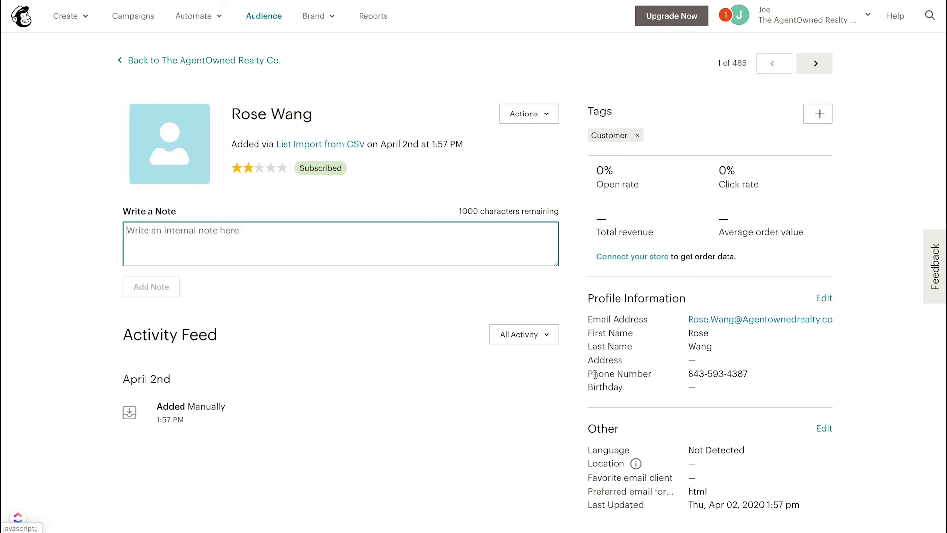
left_click(820, 299)
scroll(444, 353, "down", 5)
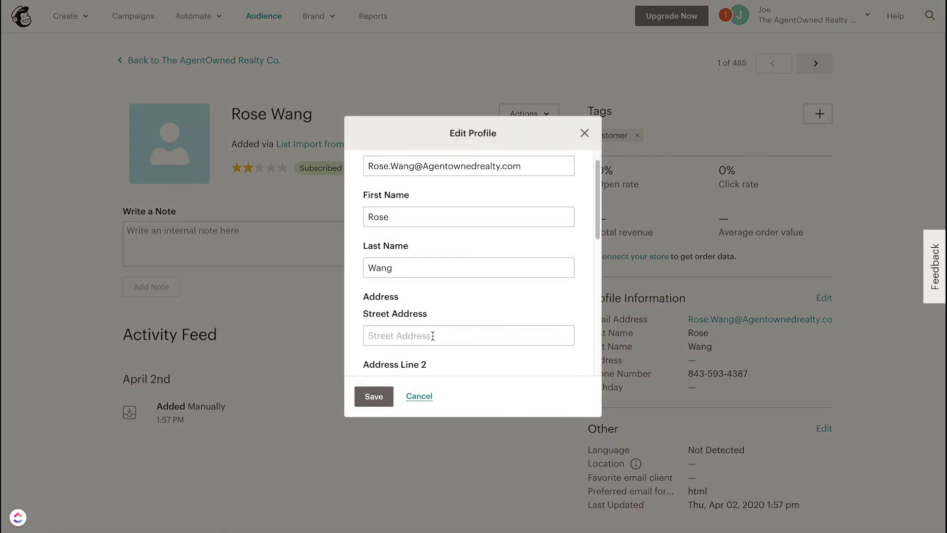
scroll(436, 328, "down", 4)
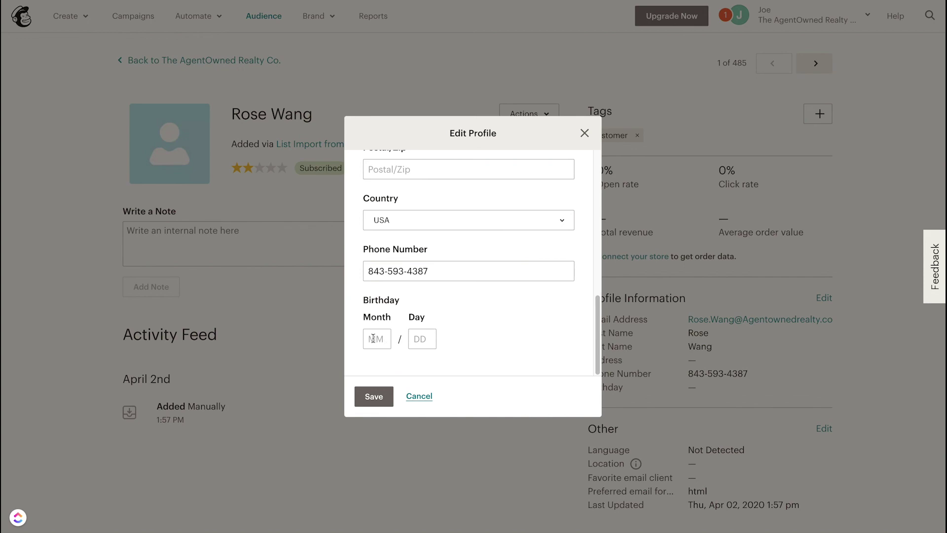
left_click(373, 398)
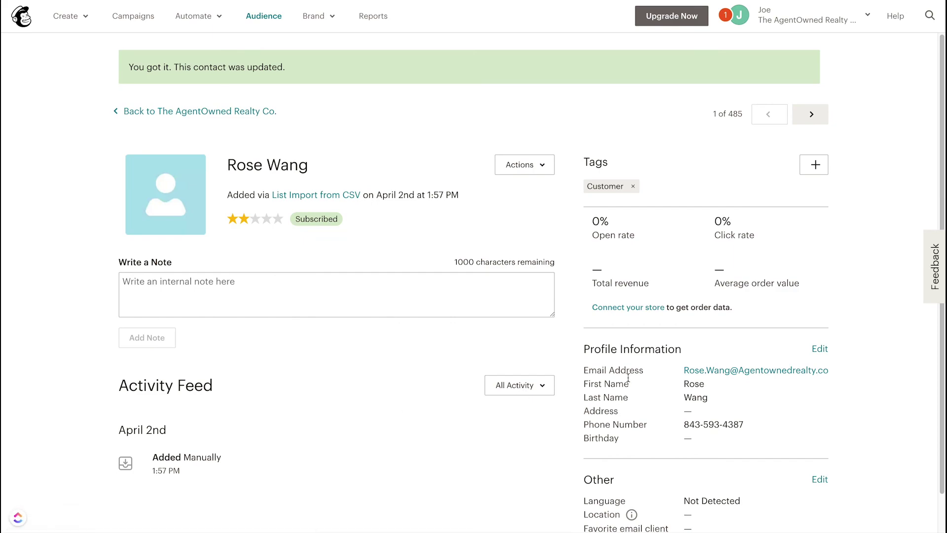
scroll(747, 348, "down", 1)
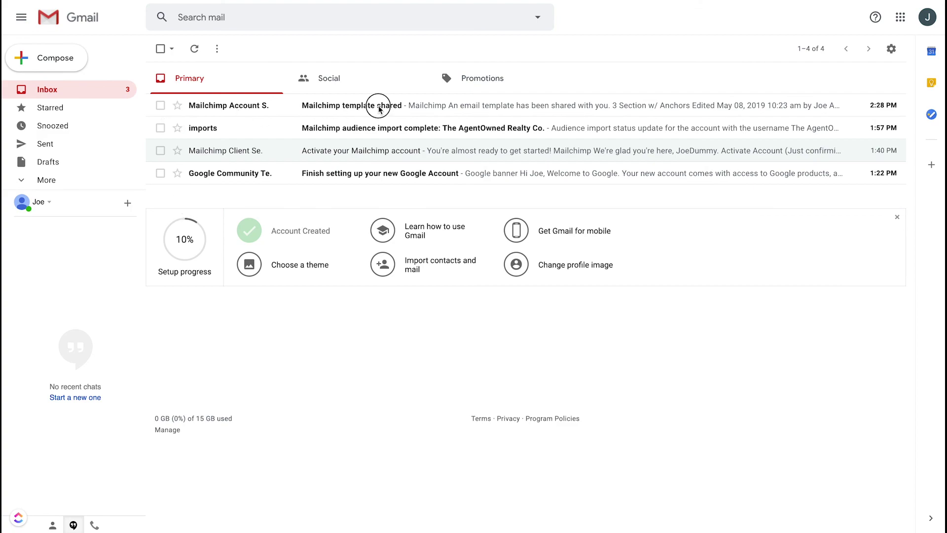
Step: From the 'Mailchimp template shared' email, add the 3 Section w/ Anchors template to the account
left_click(342, 110)
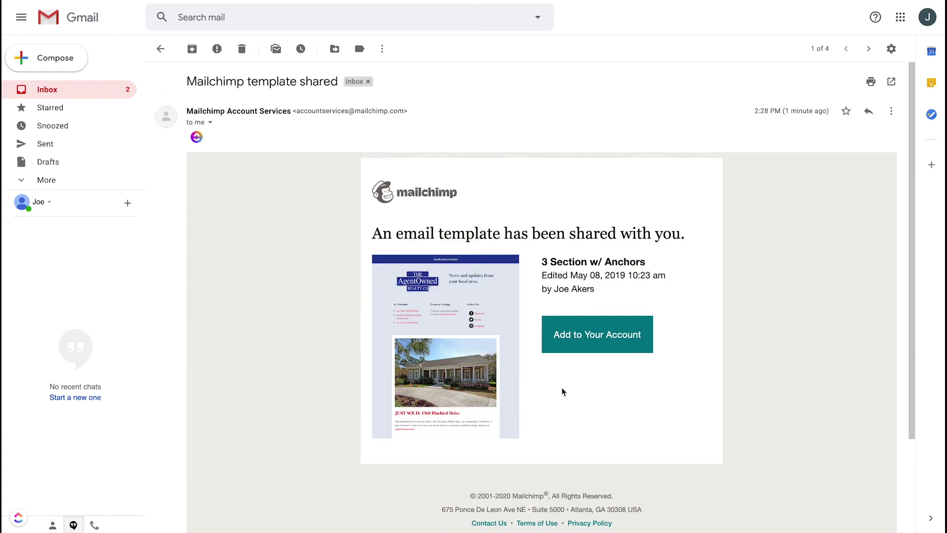
left_click(597, 336)
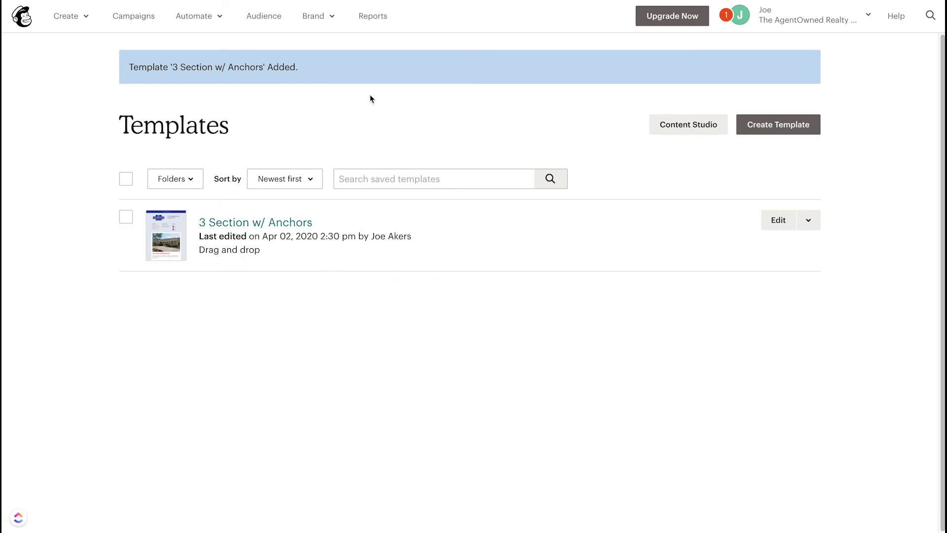
left_click(324, 19)
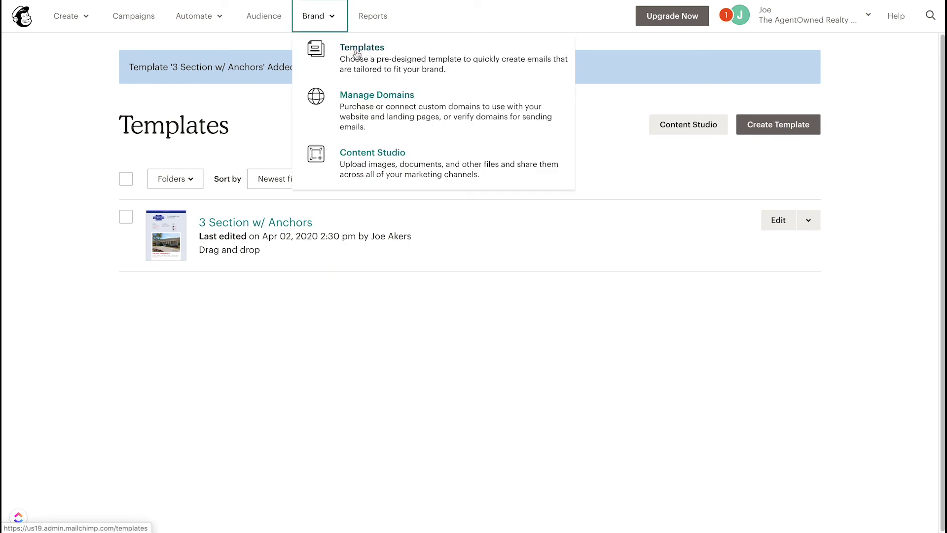
Step: From Brand > Templates, open '3 Section w/ Anchors' and accept the draft-campaign warning
left_click(354, 52)
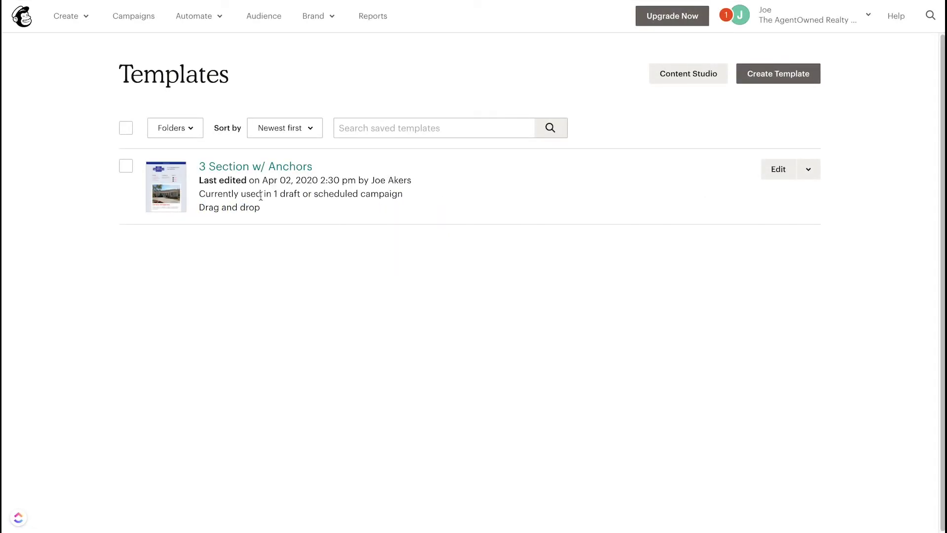
left_click(247, 167)
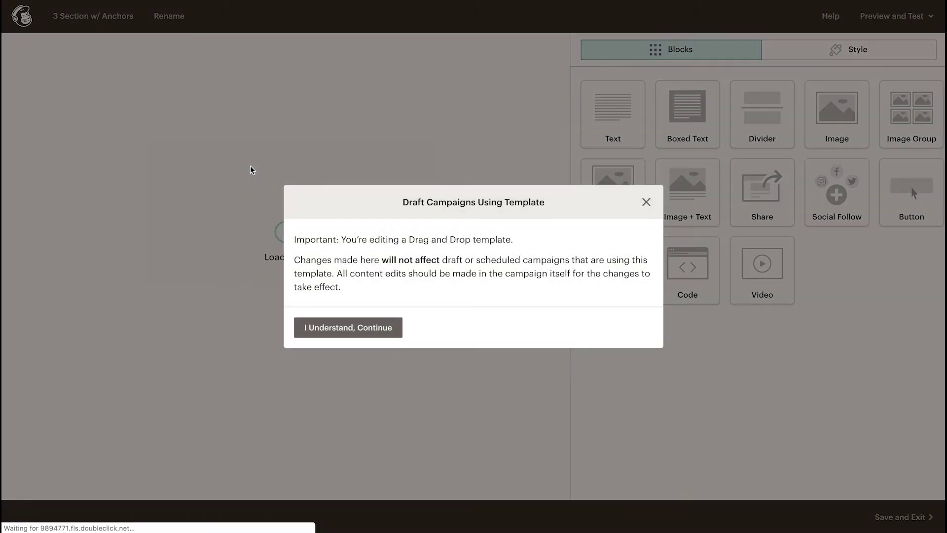
left_click(348, 327)
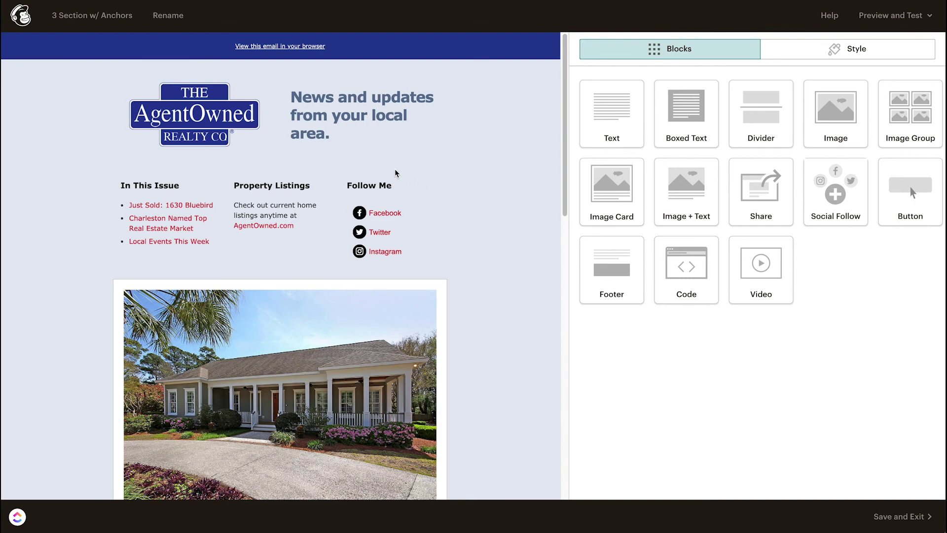
Step: Replace 'and' with '&' in the header tagline and save the header block
mouse_move(243, 109)
left_click(239, 136)
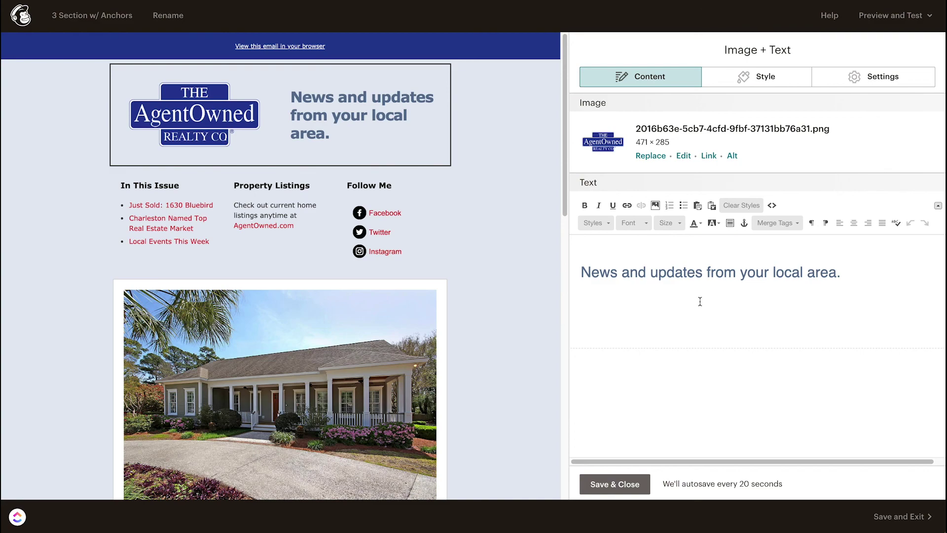
mouse_move(396, 116)
left_click_drag(846, 277, 584, 269)
left_click(646, 272)
key("BackSpace")
key("BackSpace")
key("BackSpace")
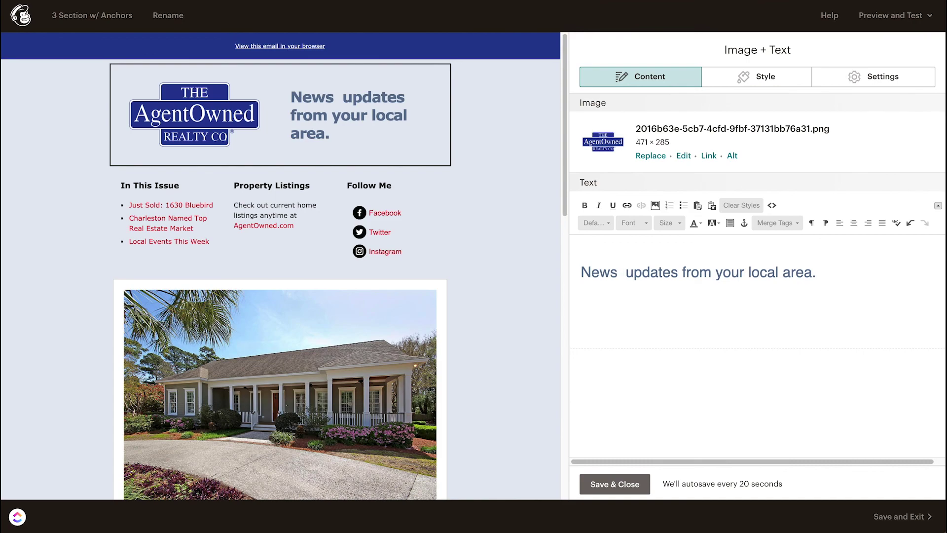
type("&")
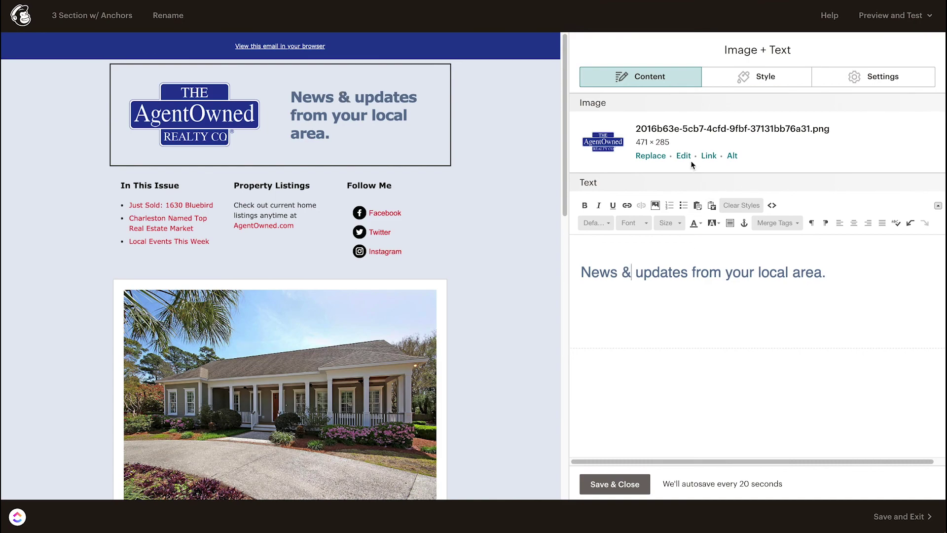
mouse_move(330, 105)
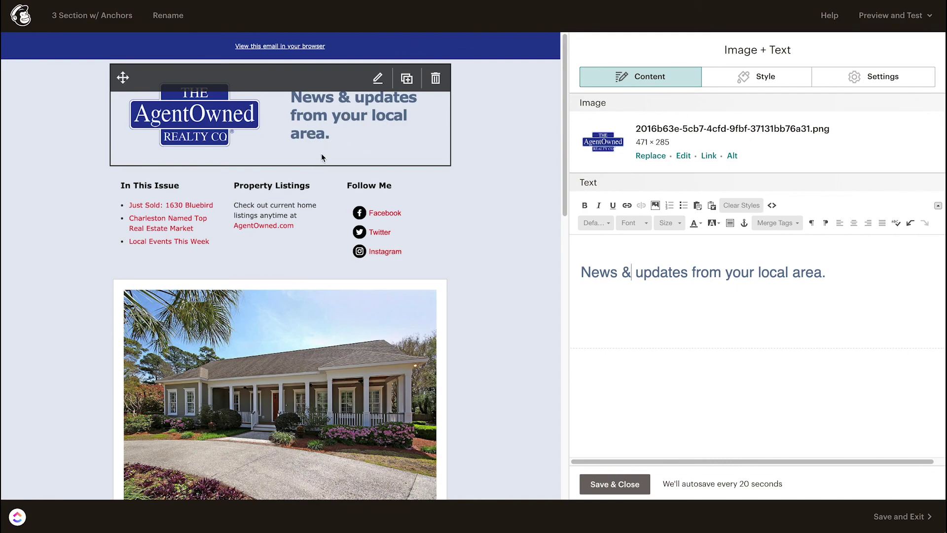
left_click(673, 273)
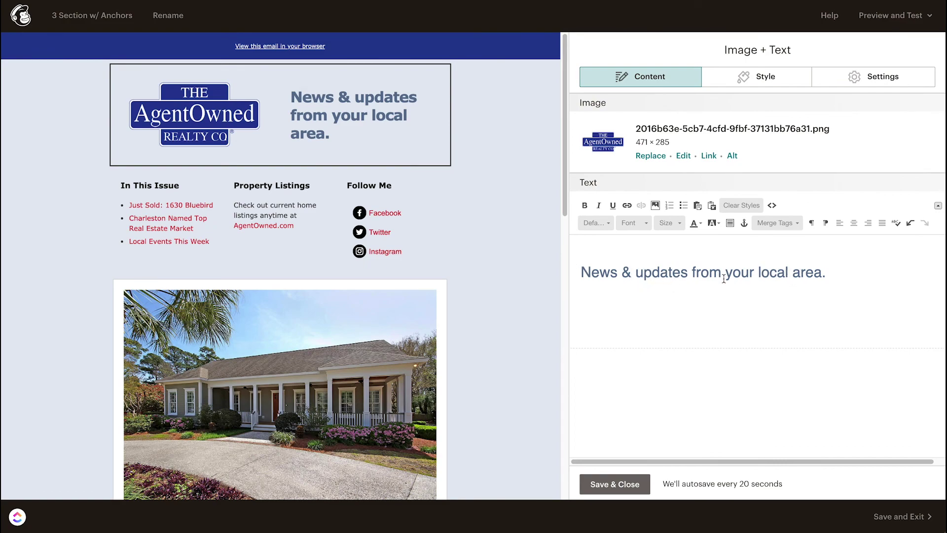
left_click(482, 239)
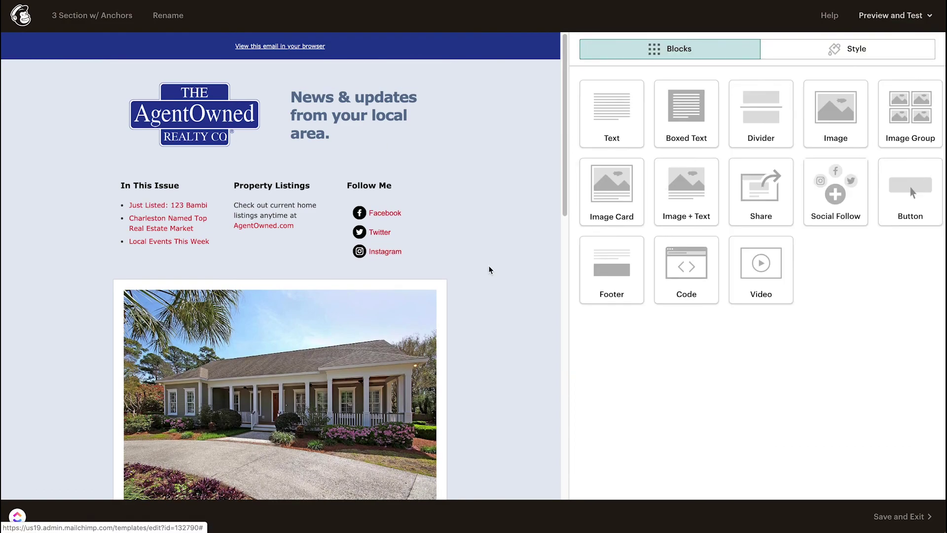
Step: Replace the AgentOwned.com link text in Property Listings with JoesHomes.com
mouse_move(267, 213)
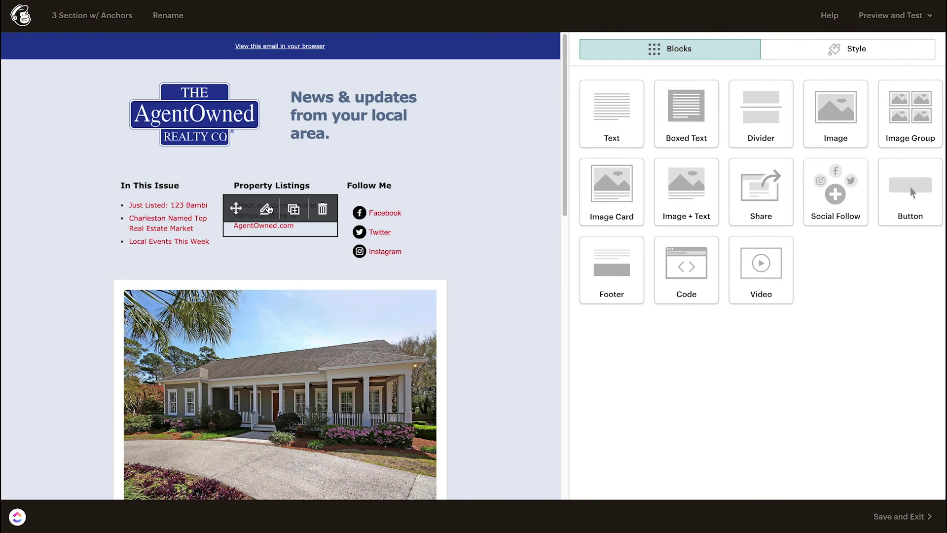
left_click(264, 190)
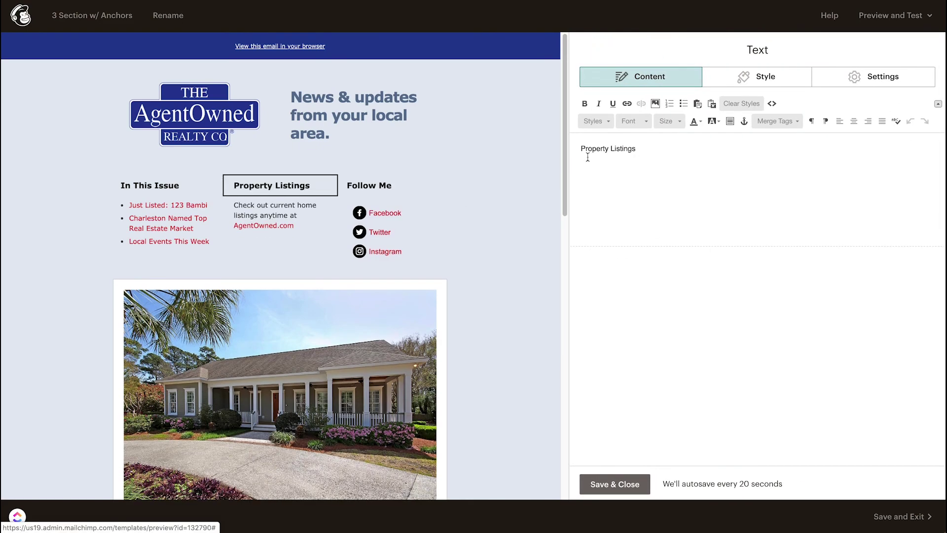
left_click(249, 232)
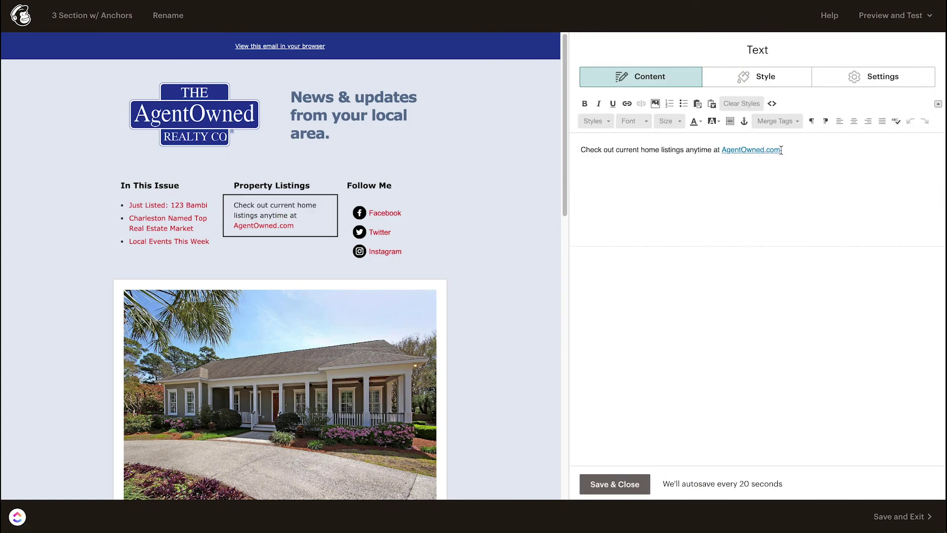
double_click(740, 150)
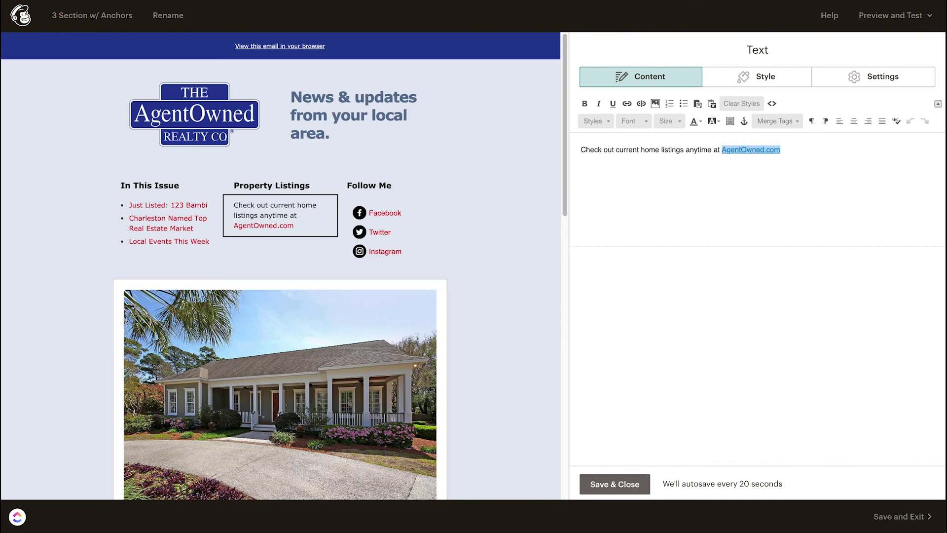
type("Joe")
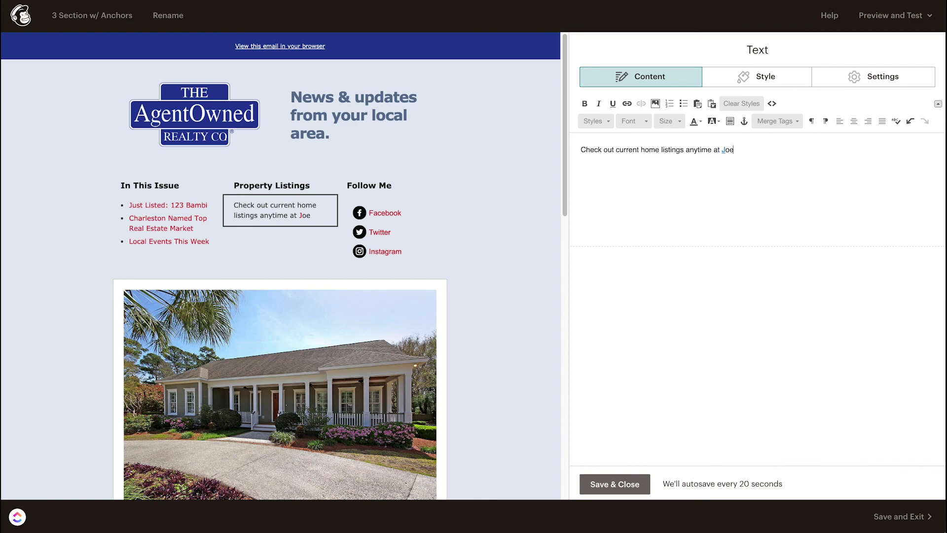
type("Homes.com")
left_click_drag(777, 149, 722, 150)
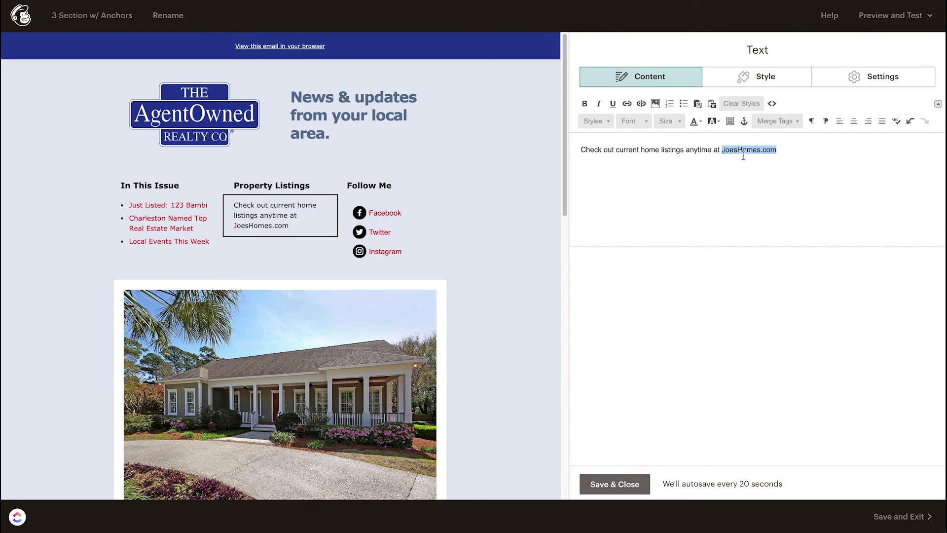
left_click(626, 103)
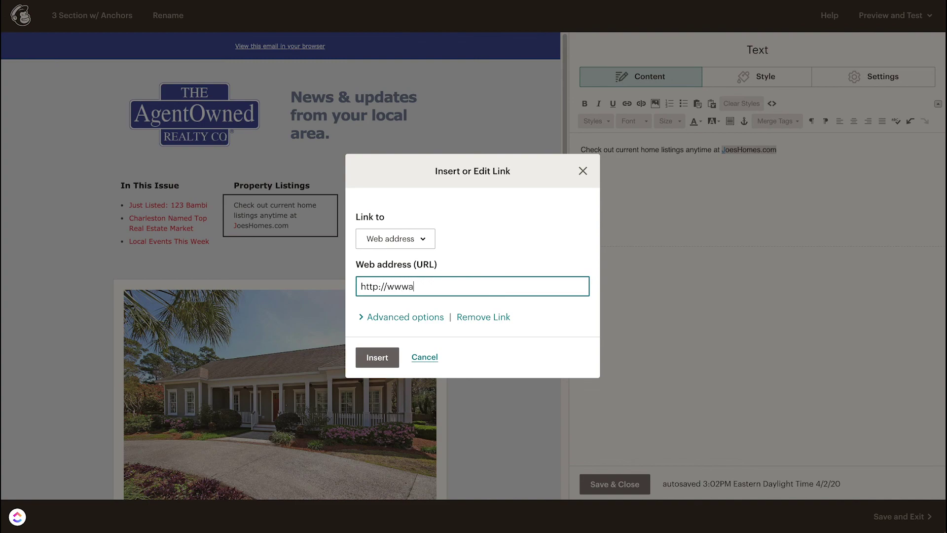
type("gentowen")
type("d.com")
left_click(387, 318)
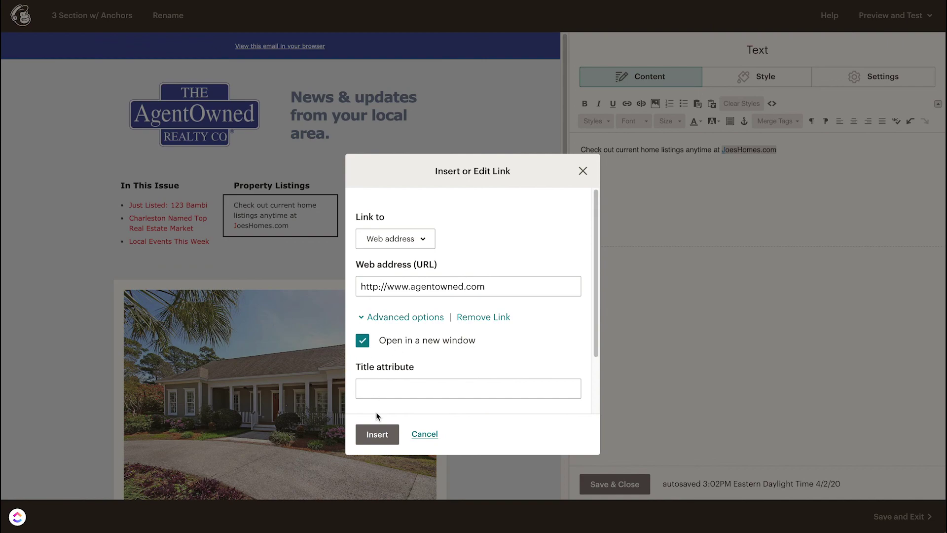
left_click(379, 437)
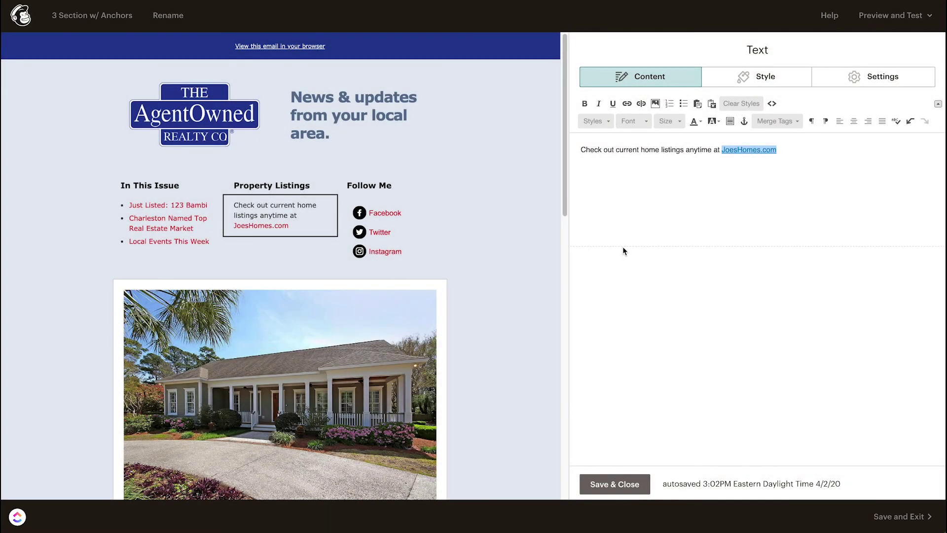
left_click(775, 149)
left_click(615, 484)
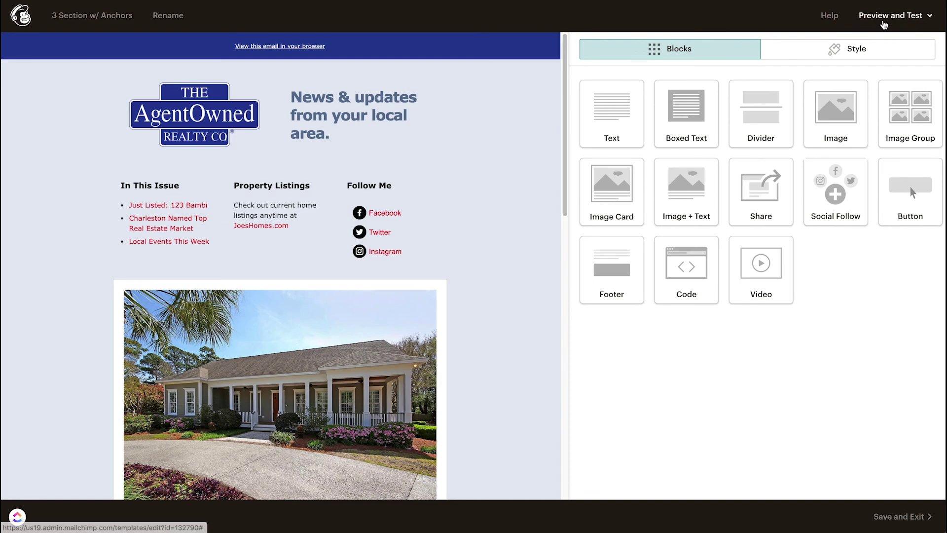
left_click(884, 21)
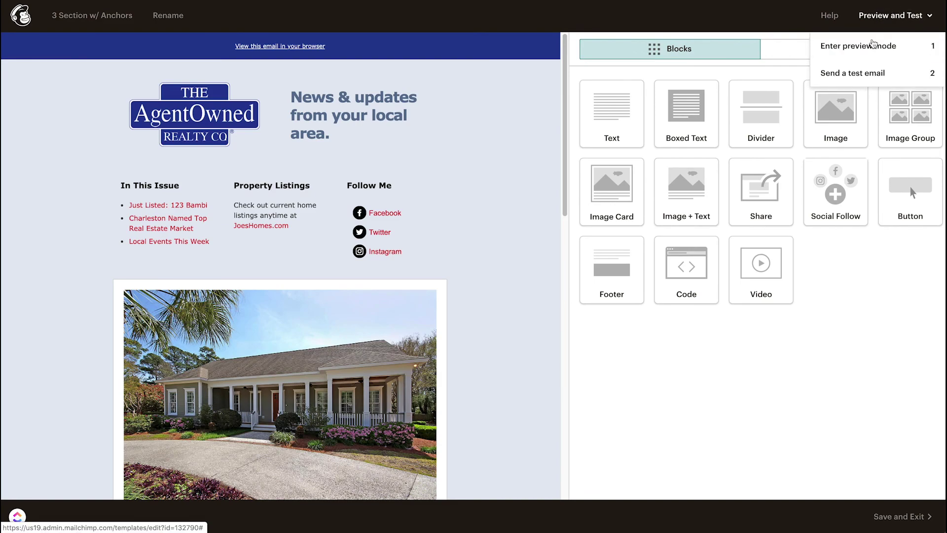
left_click(876, 46)
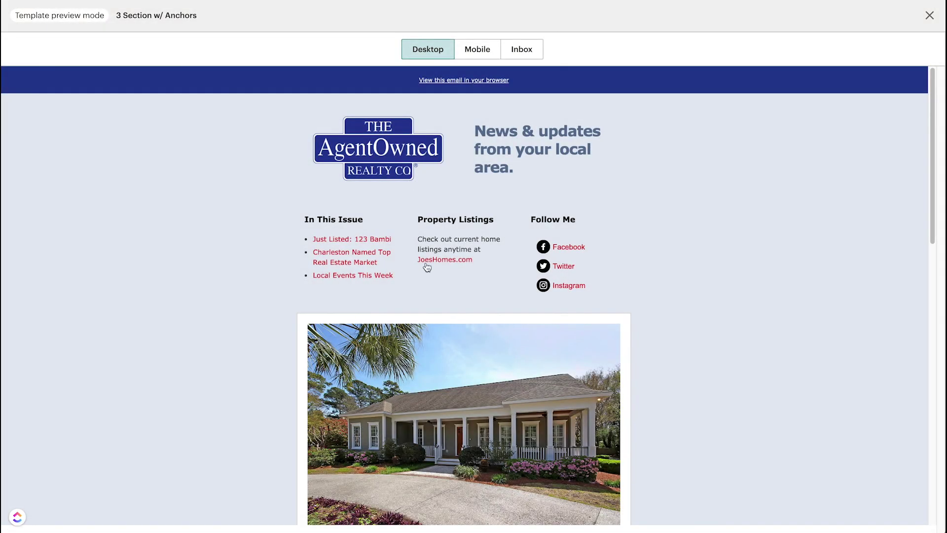
left_click(438, 265)
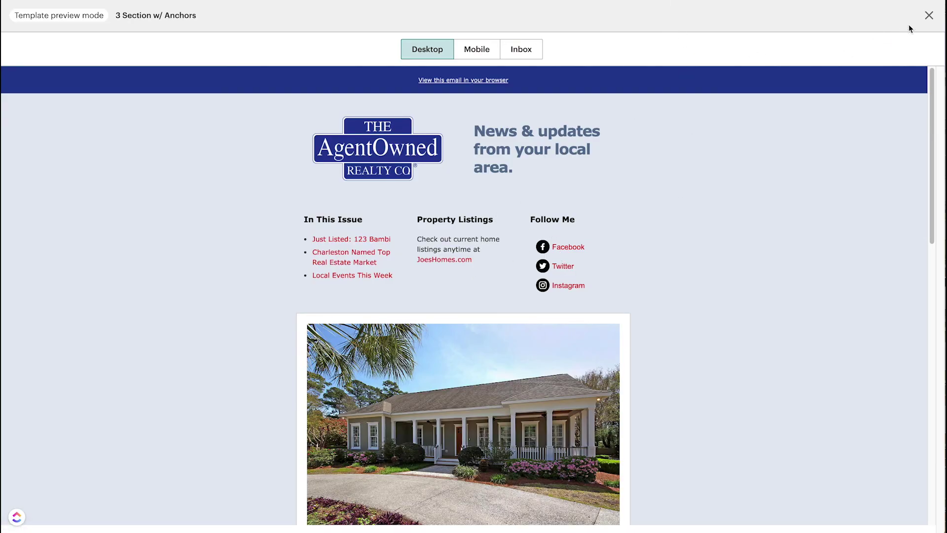
left_click(929, 16)
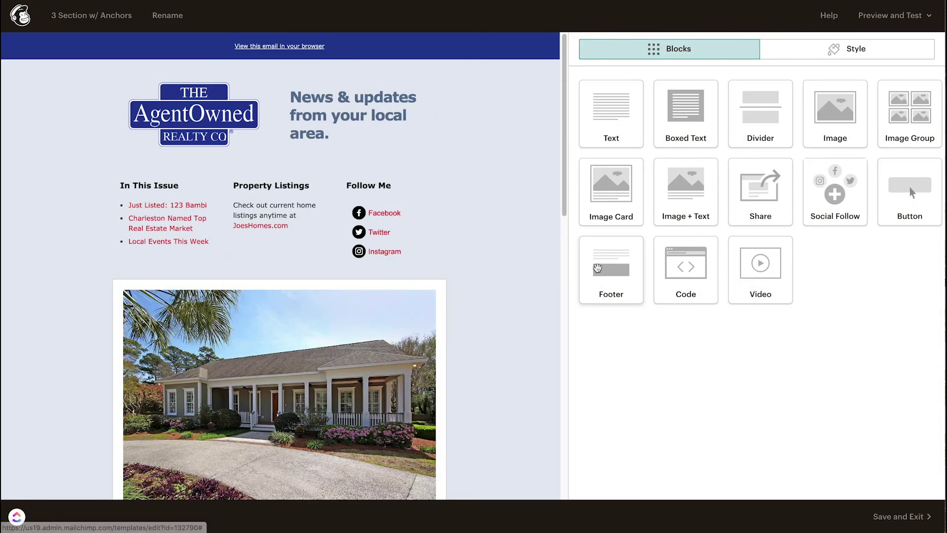
left_click(400, 236)
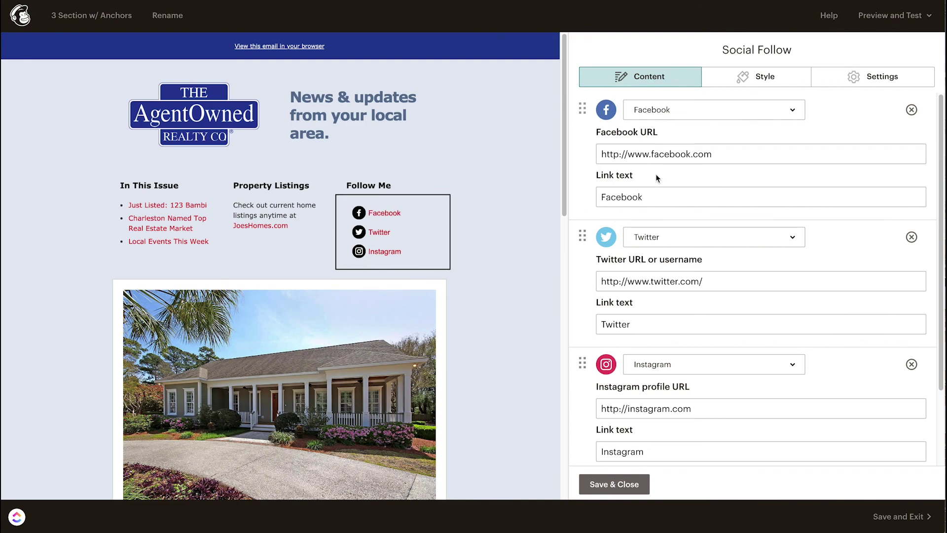
Step: Append /agentowned to the Facebook follow link URL
double_click(624, 197)
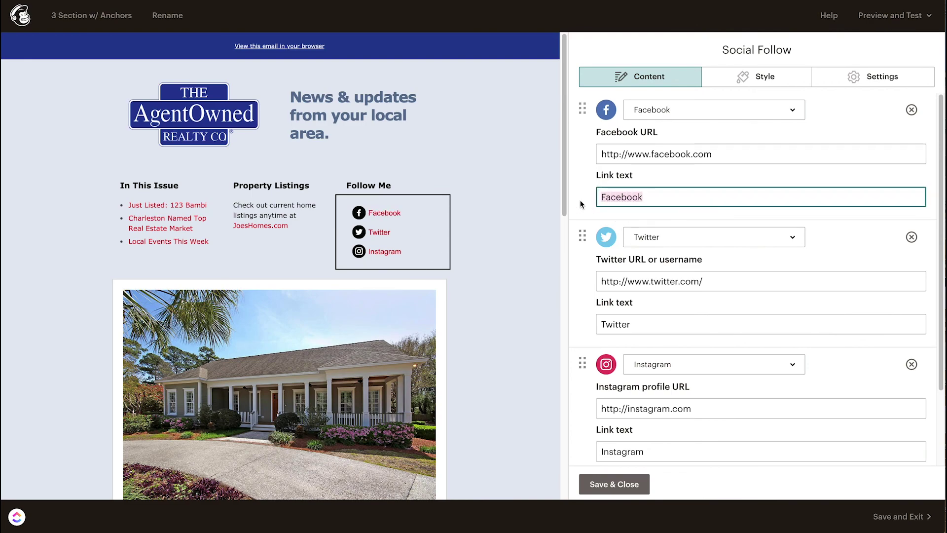
left_click(720, 153)
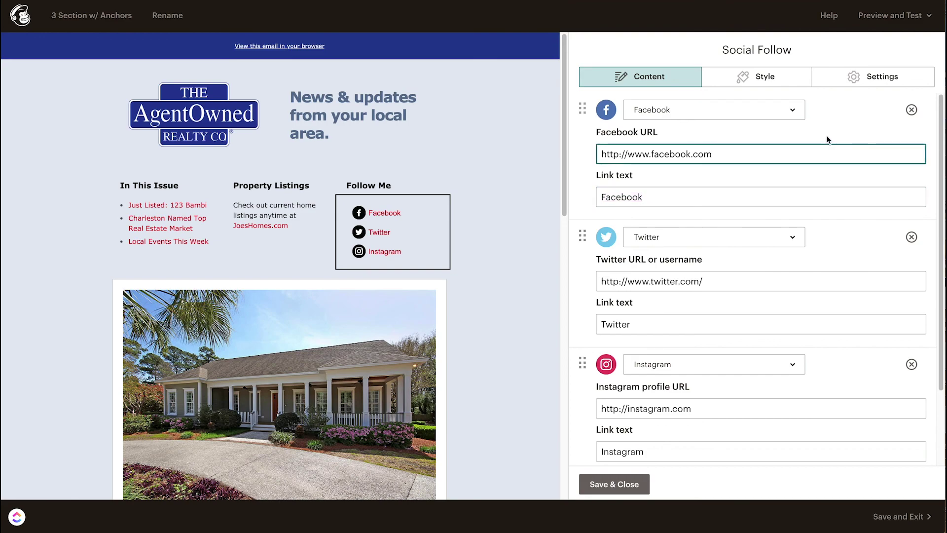
type("/agentowned")
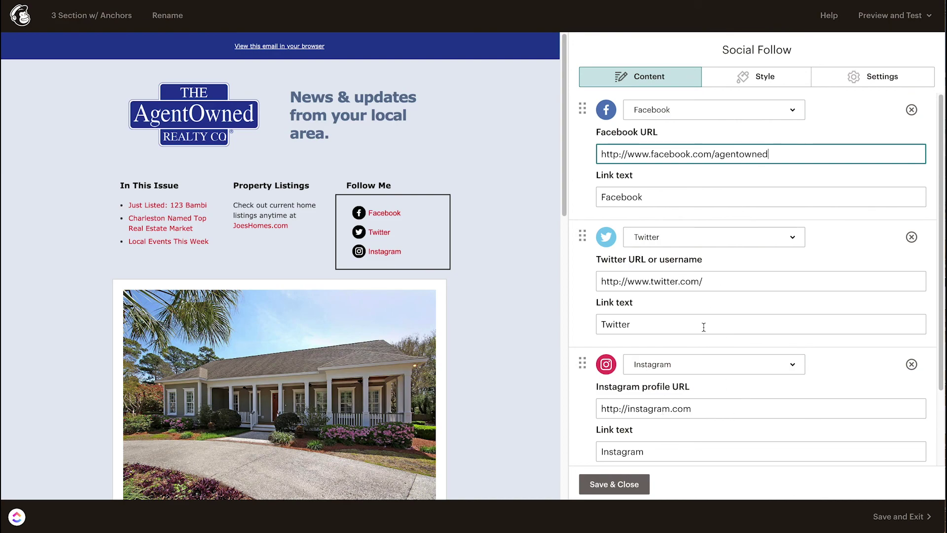
scroll(704, 327, "down", 2)
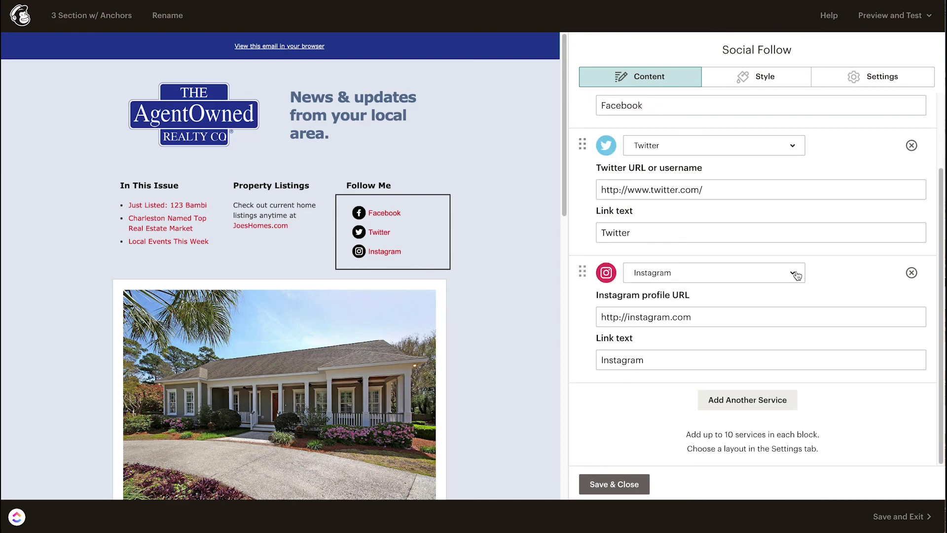
scroll(799, 278, "up", 2)
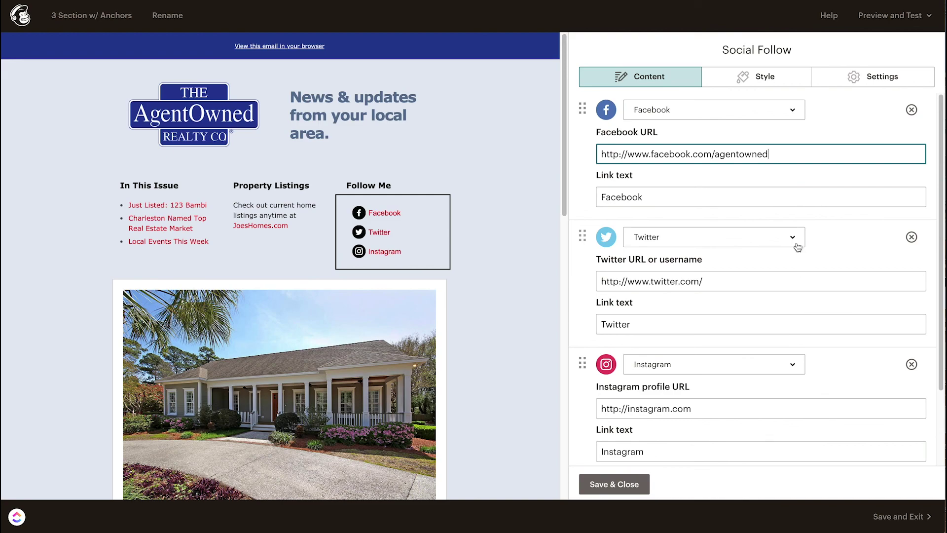
Step: Turn the Twitter entry into an Email link with the agent's email address, and save the block
left_click(796, 245)
scroll(687, 381, "down", 2)
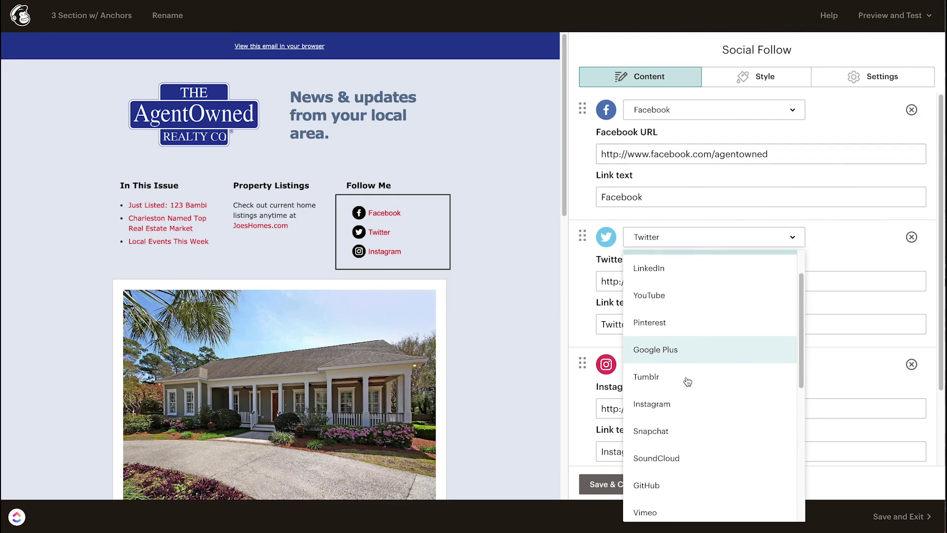
scroll(688, 382, "down", 3)
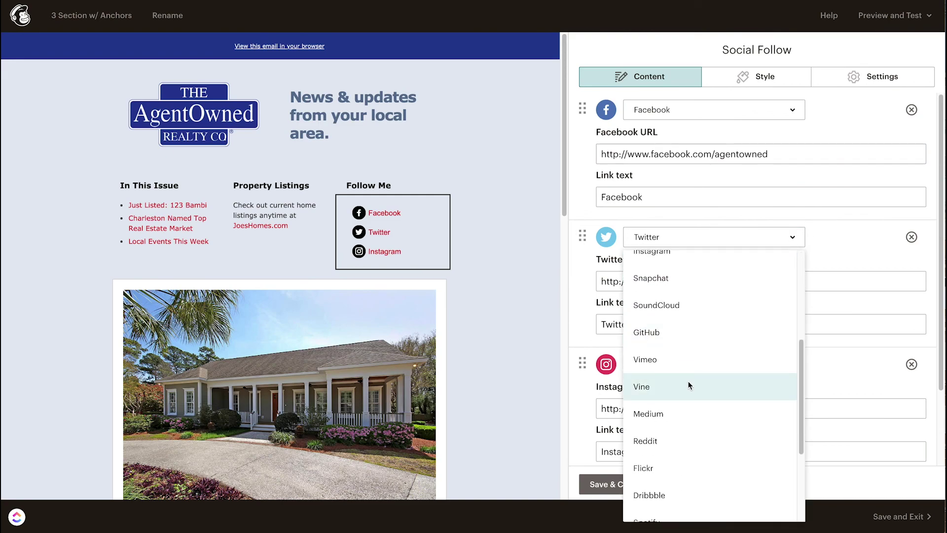
scroll(688, 382, "down", 3)
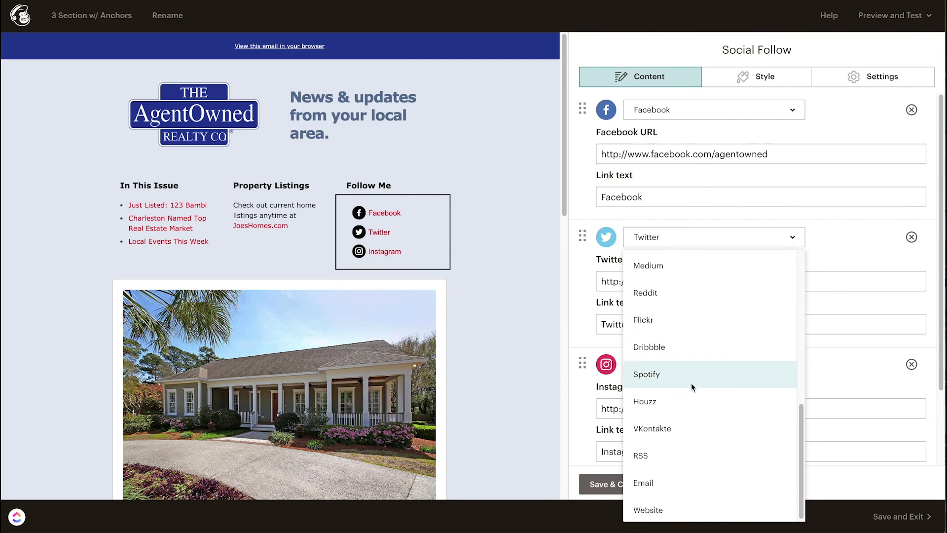
scroll(691, 385, "up", 5)
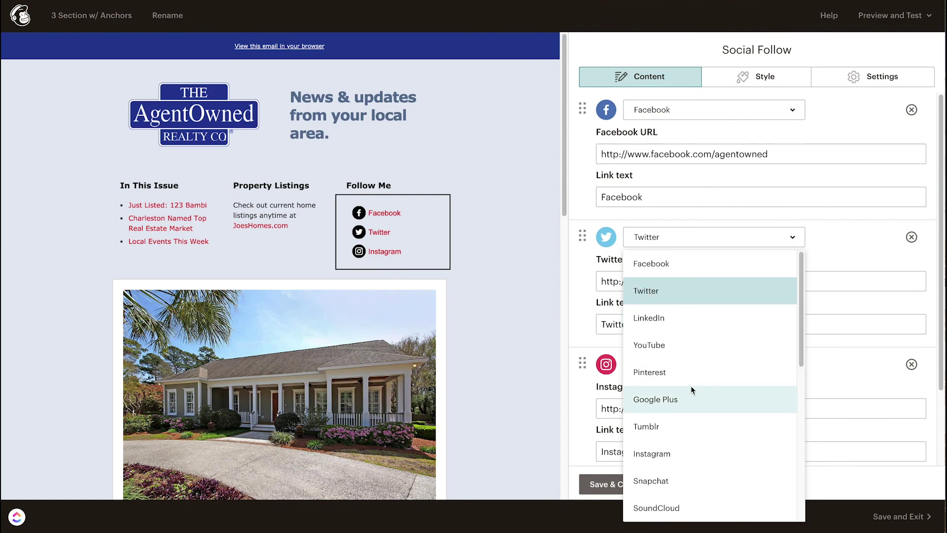
scroll(707, 426, "down", 5)
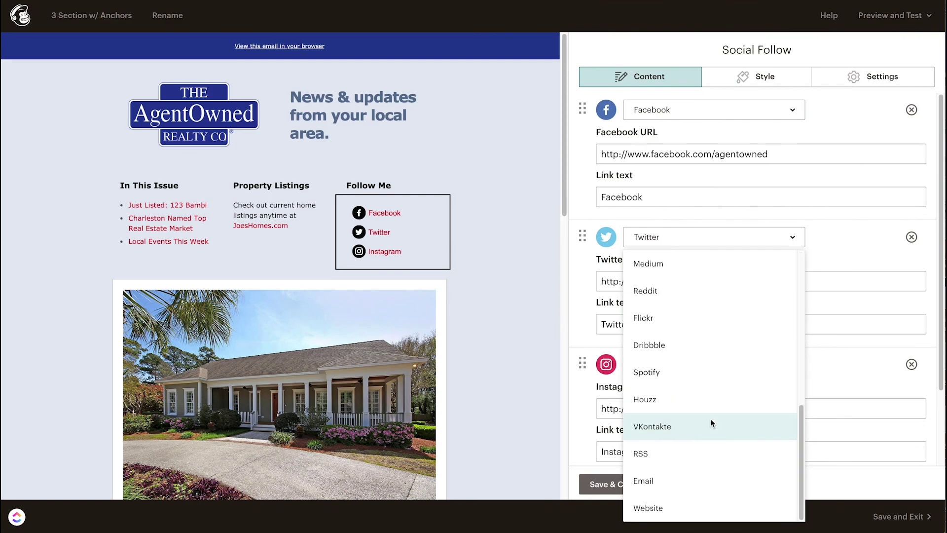
left_click(647, 482)
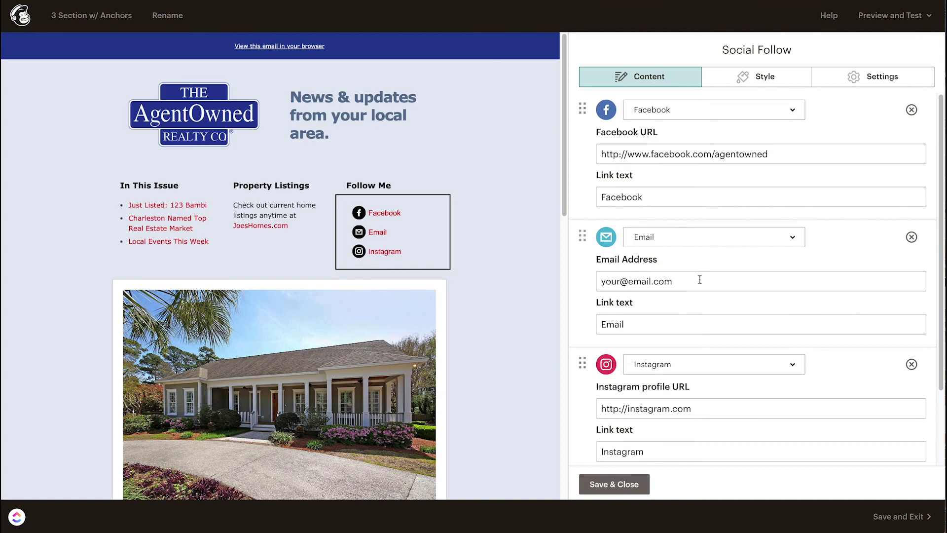
left_click_drag(686, 278, 573, 276)
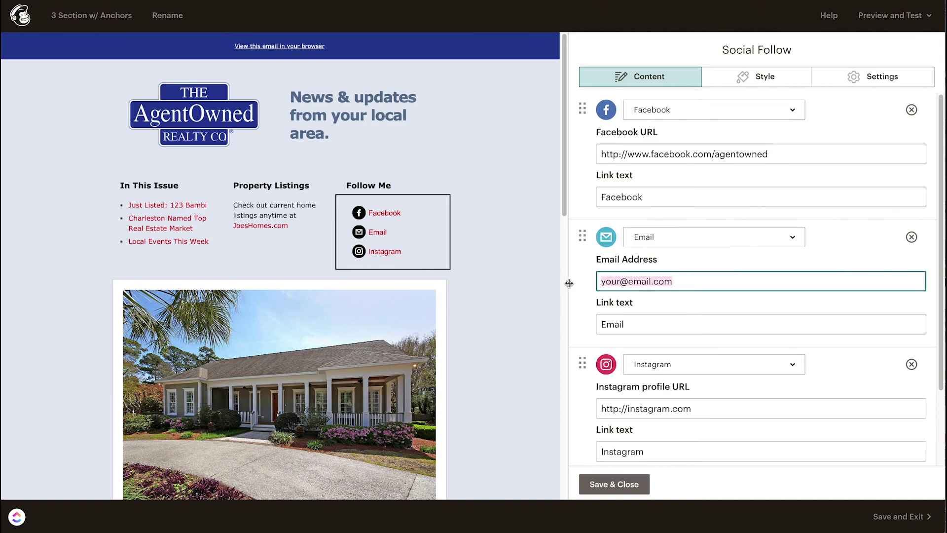
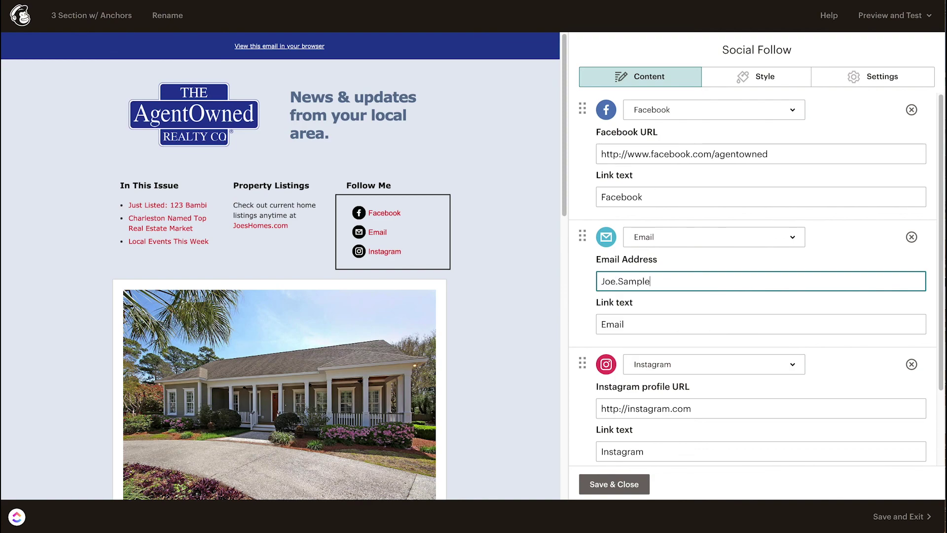
left_click(636, 485)
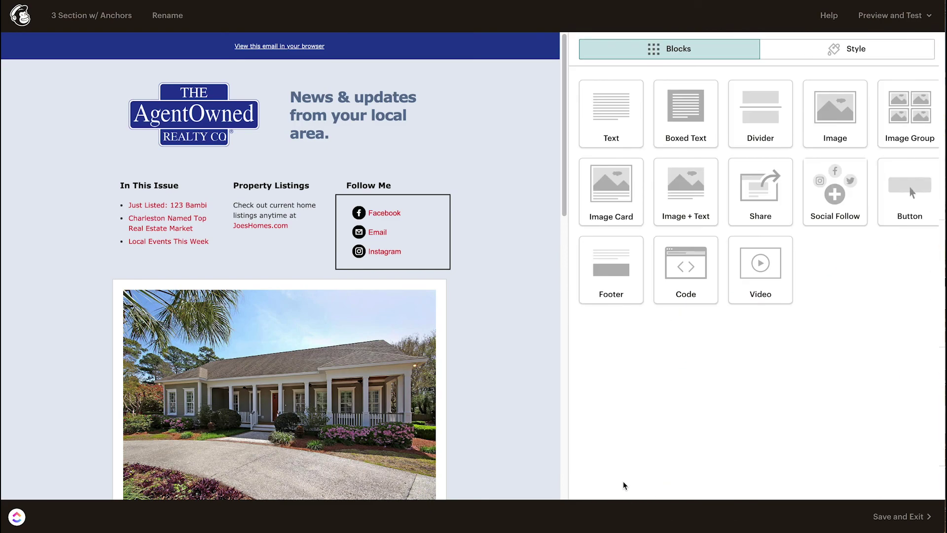
Step: Replace the house photo in the image block with the dog photo from the library
mouse_move(378, 238)
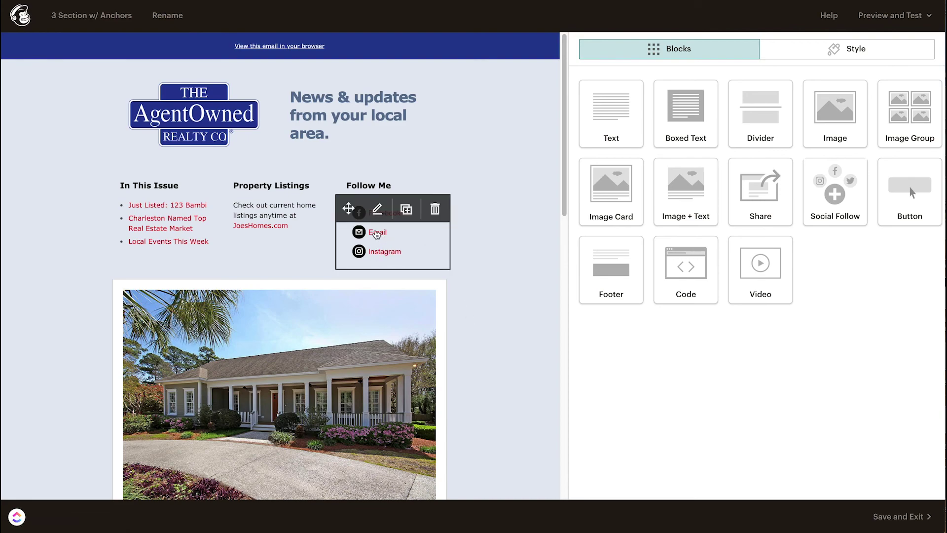
scroll(527, 281, "down", 1)
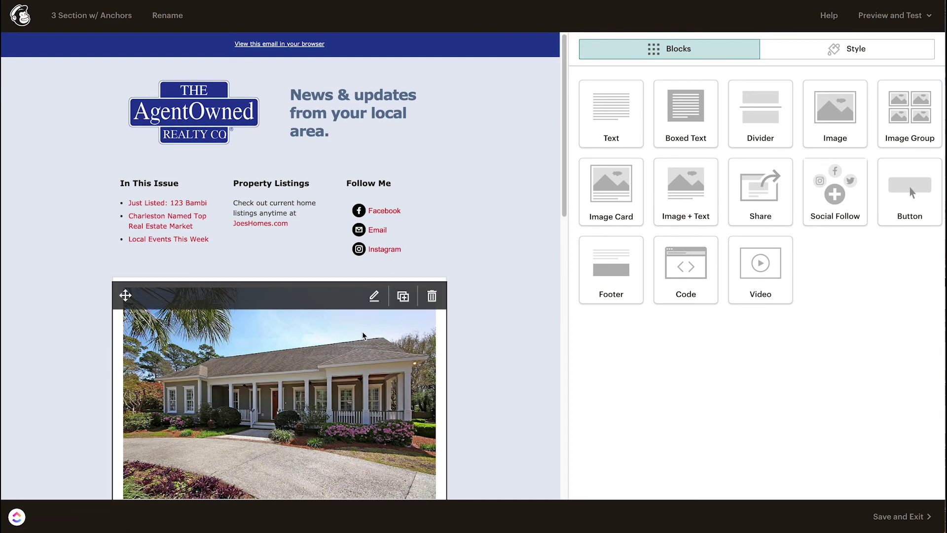
scroll(362, 335, "down", 4)
left_click(259, 195)
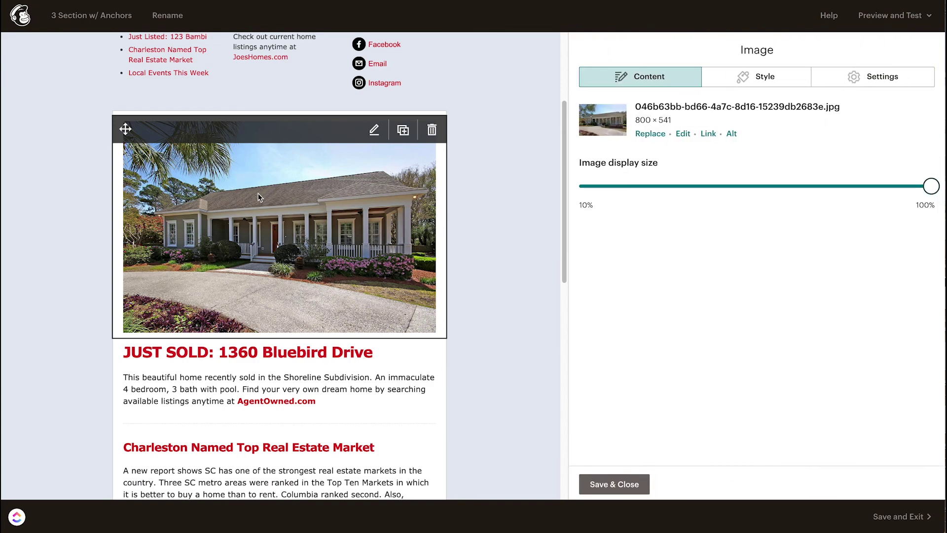
mouse_move(931, 187)
left_mouse_down()
mouse_move(566, 186)
mouse_move(932, 187)
left_mouse_up()
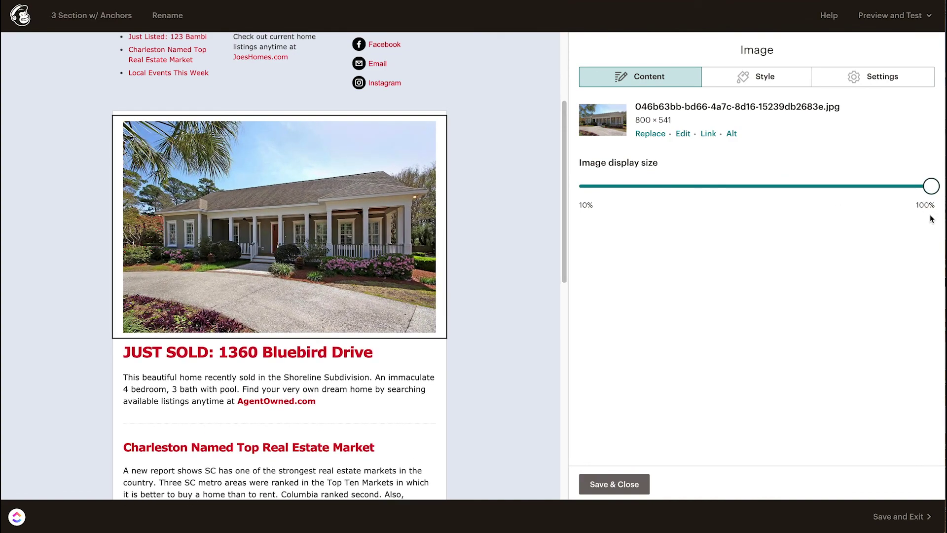
left_click(648, 134)
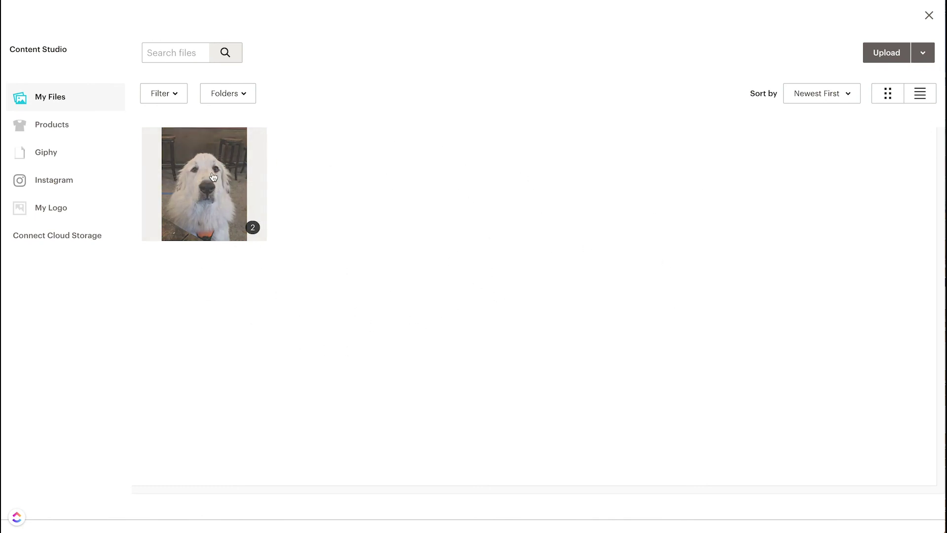
left_click(211, 175)
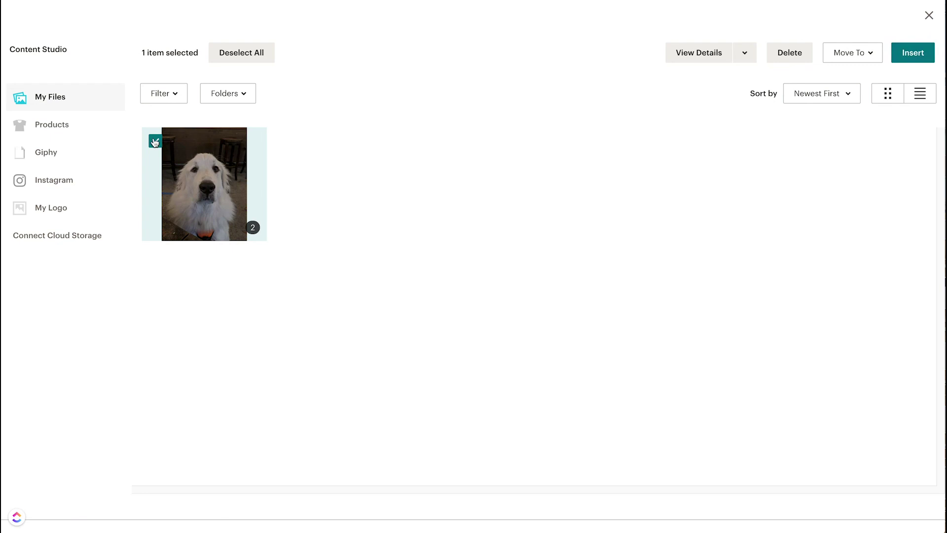
left_click(922, 53)
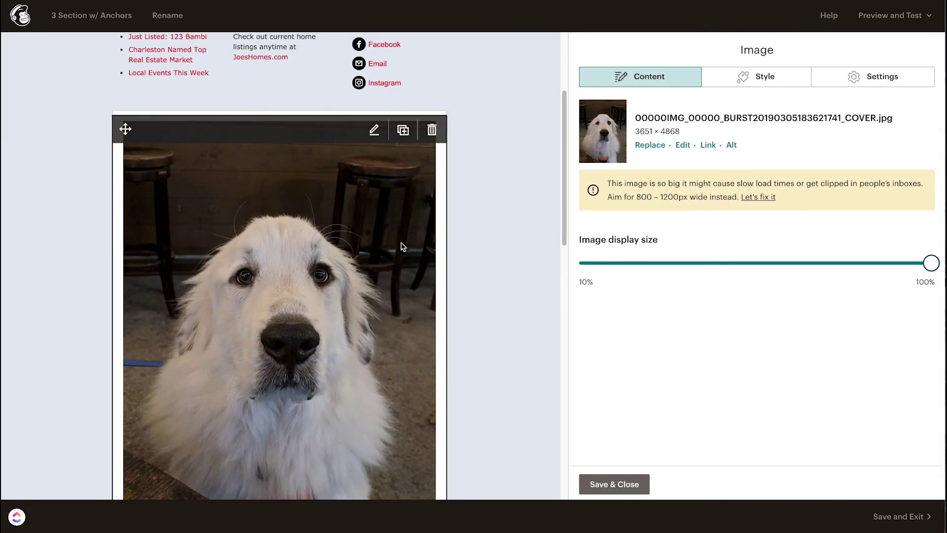
Step: Shrink the dog photo to about 45% display size and close the image settings
scroll(402, 247, "down", 3)
scroll(408, 247, "up", 2)
scroll(413, 245, "down", 1)
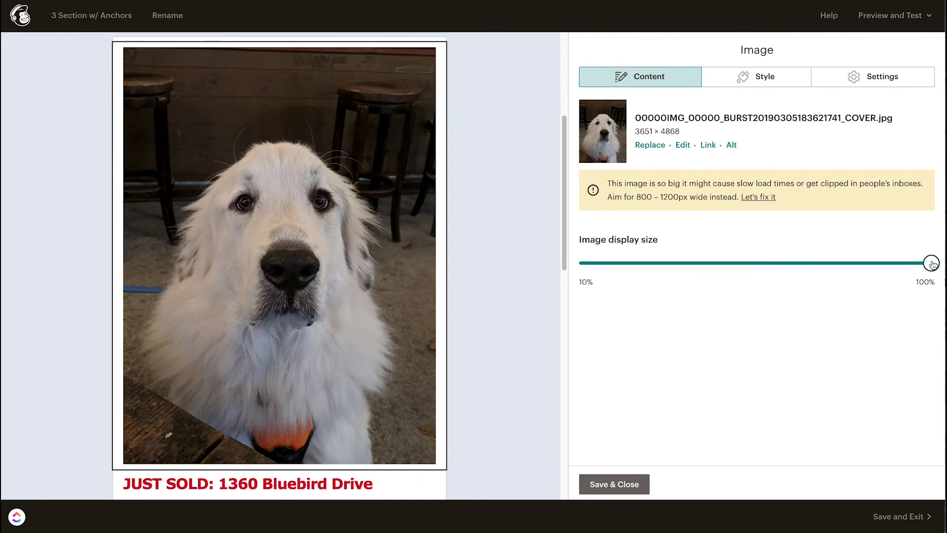
left_click_drag(932, 263, 731, 264)
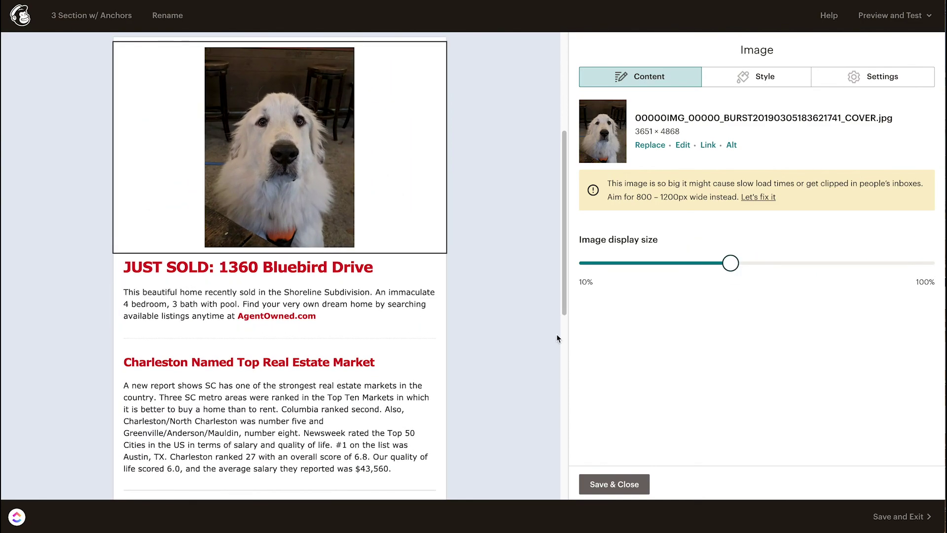
left_click(622, 484)
left_click(318, 265)
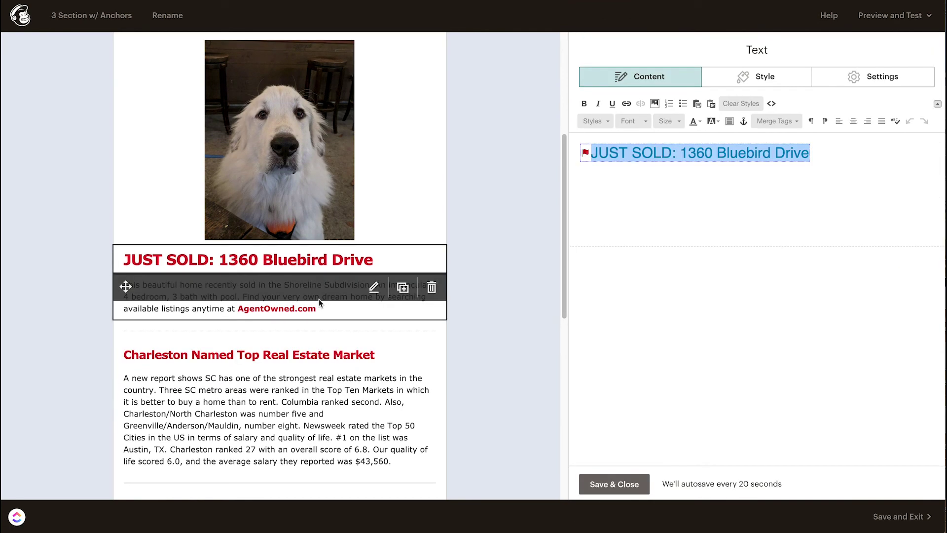
left_click(322, 307)
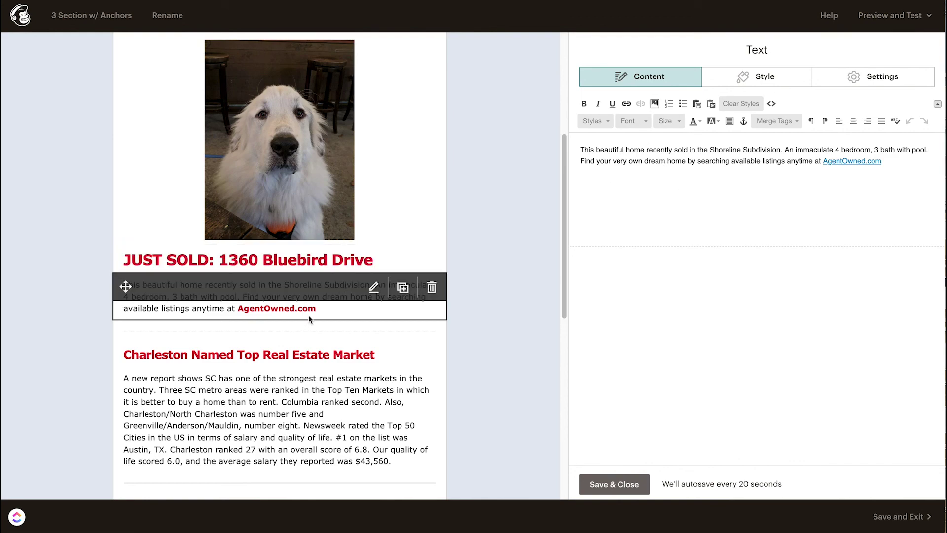
Step: Check the Charleston article paragraph, Charleston heading and Local Events heading blocks
scroll(318, 307, "down", 3)
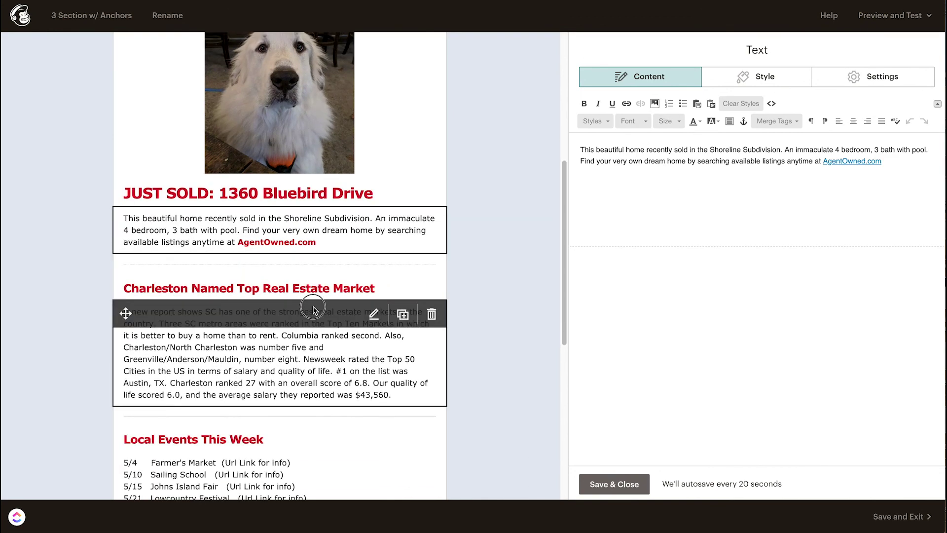
left_click(314, 310)
scroll(306, 296, "down", 3)
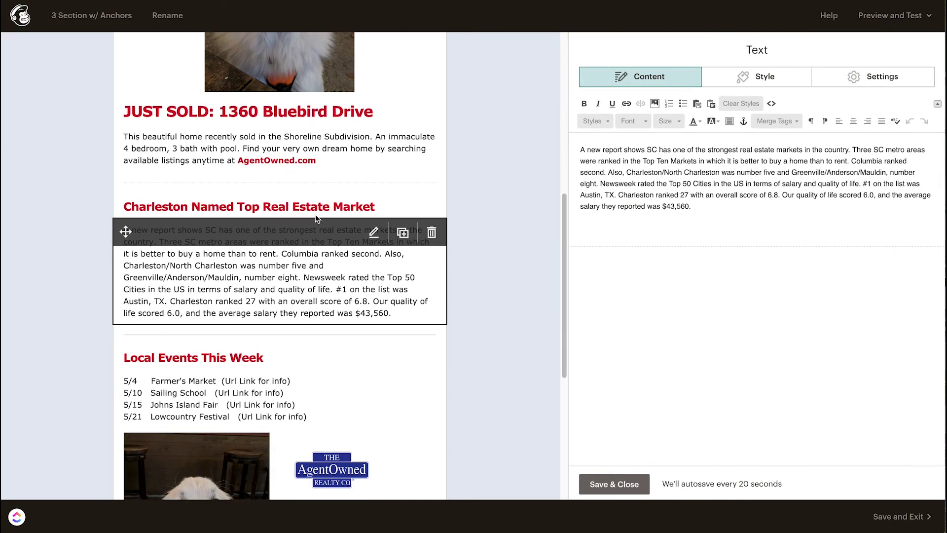
left_click(301, 218)
scroll(238, 320, "down", 2)
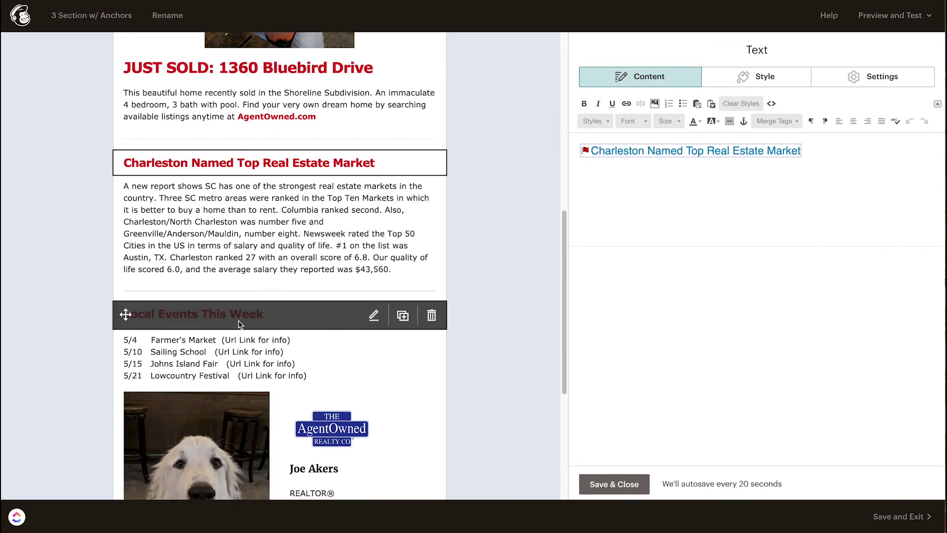
left_click(240, 321)
Step: Open the Local Events date list and select the Farmer's Market link placeholder
left_click(221, 352)
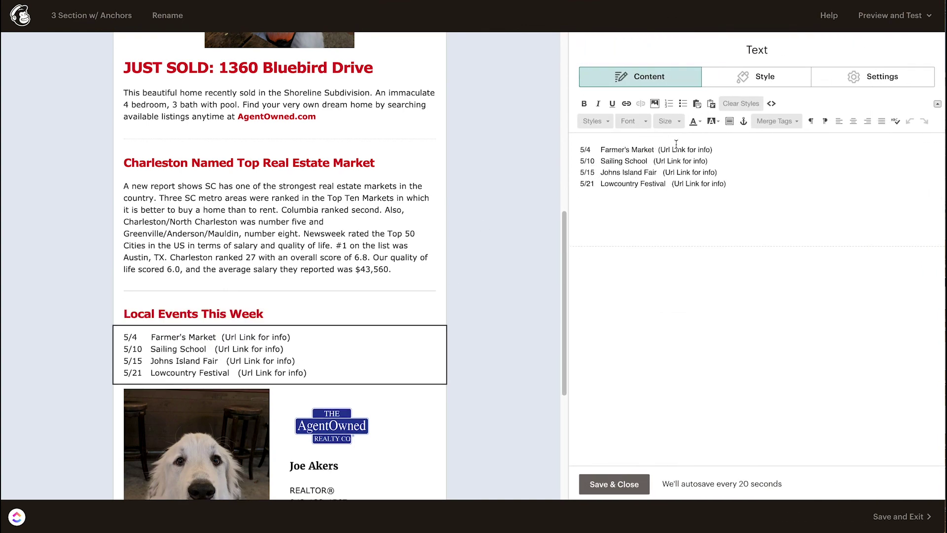
left_click_drag(661, 149, 711, 150)
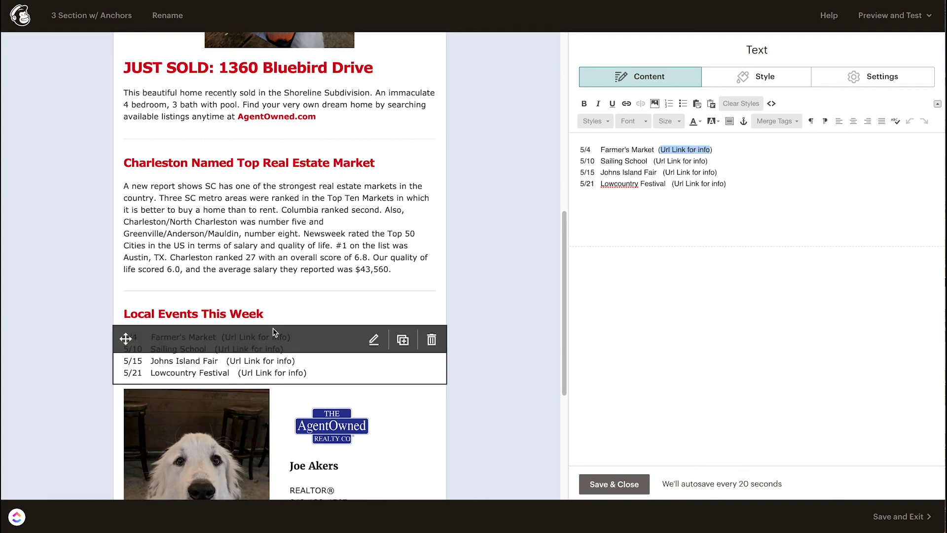
scroll(275, 331, "down", 4)
scroll(351, 292, "up", 20)
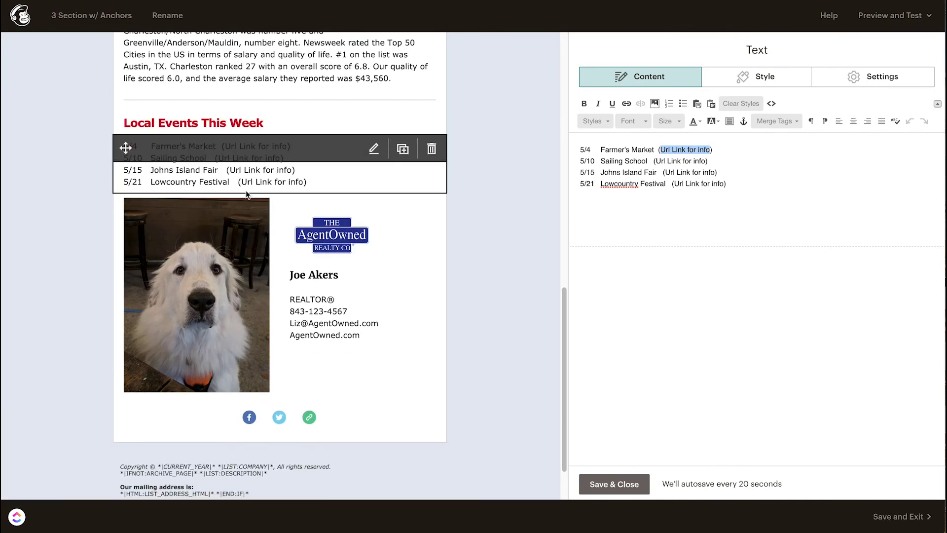
scroll(341, 208, "down", 15)
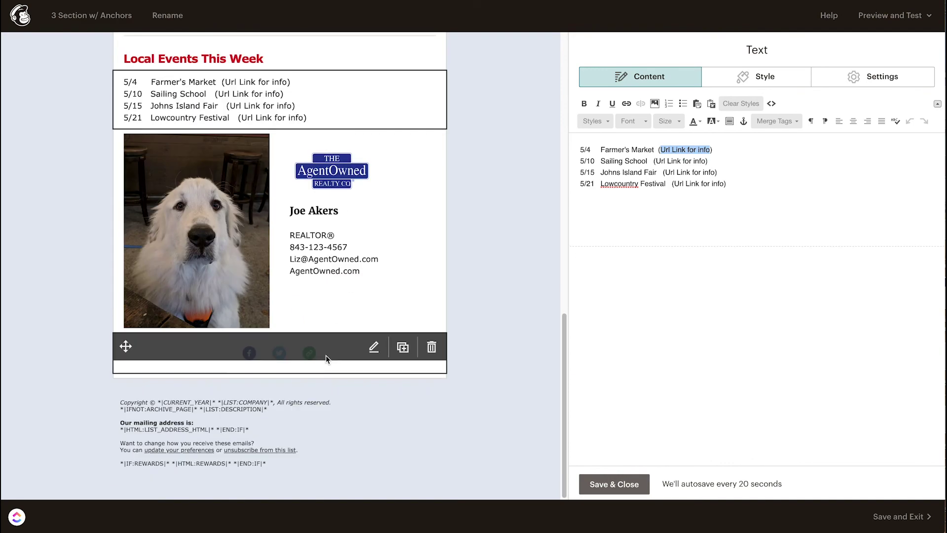
Step: Close the Social Follow block, then drag a new Image block under the AgentOwned header
left_click(308, 354)
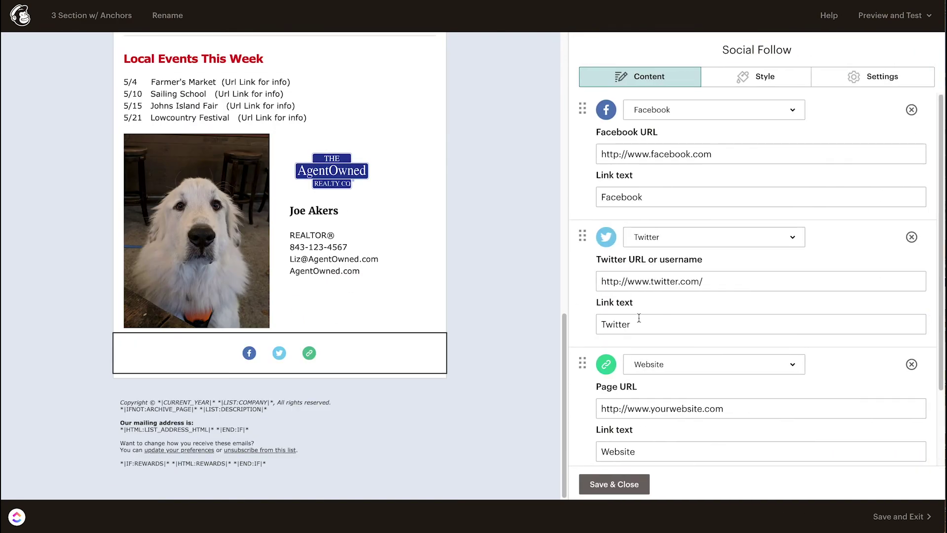
mouse_move(259, 364)
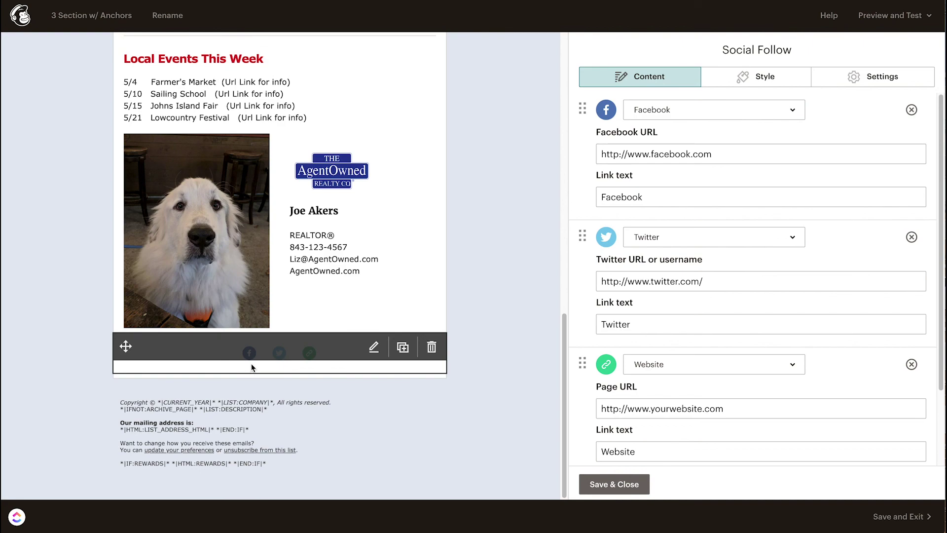
scroll(252, 367, "up", 15)
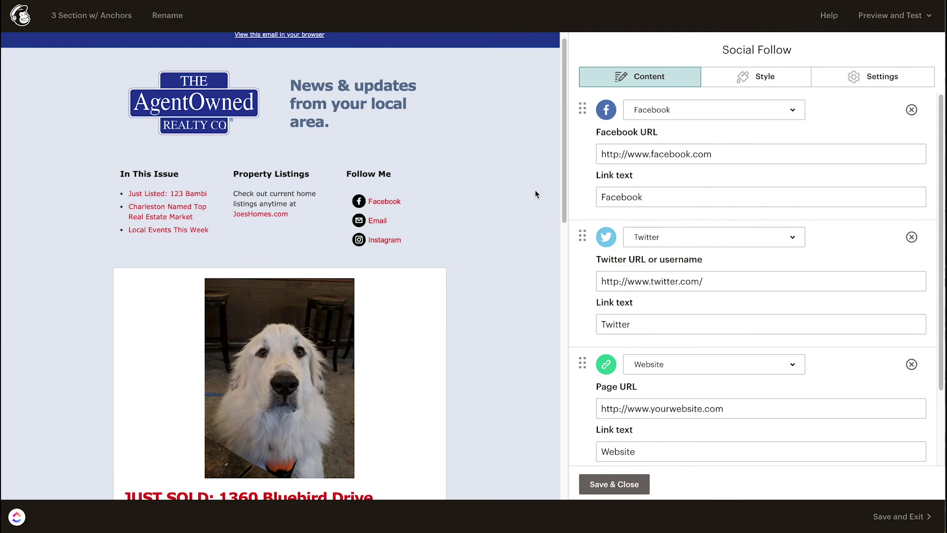
left_click(641, 481)
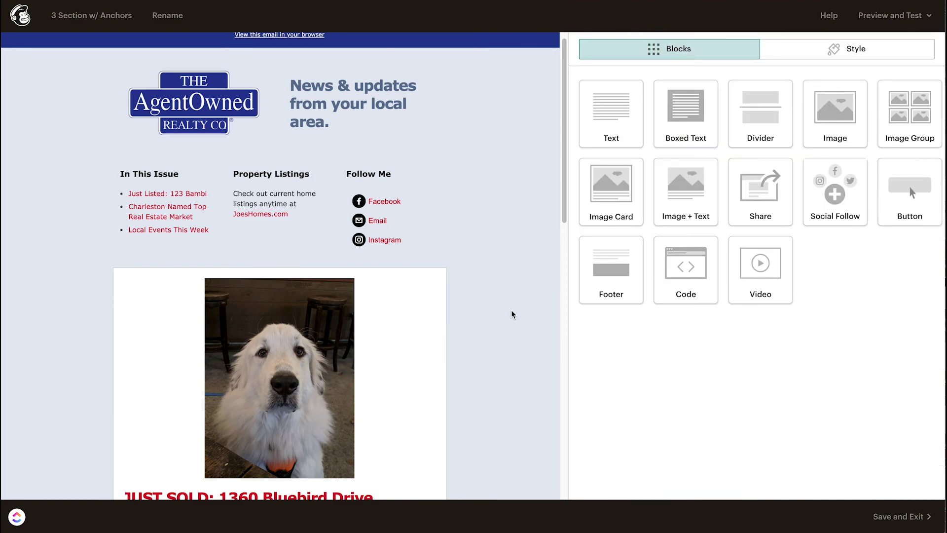
mouse_move(160, 98)
left_click_drag(836, 115, 287, 163)
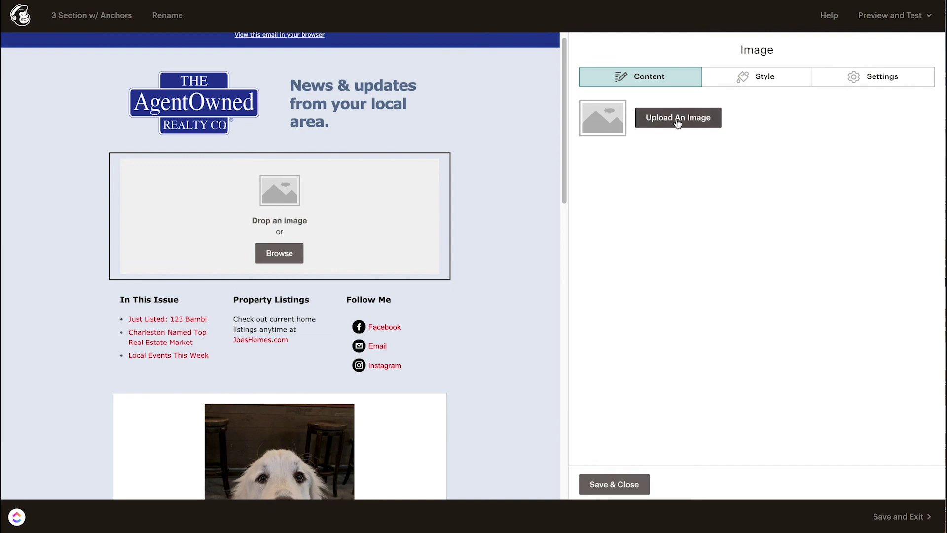
Step: Insert the dog photo from Content Studio into the new image block and shrink it to about 30%
left_click(678, 121)
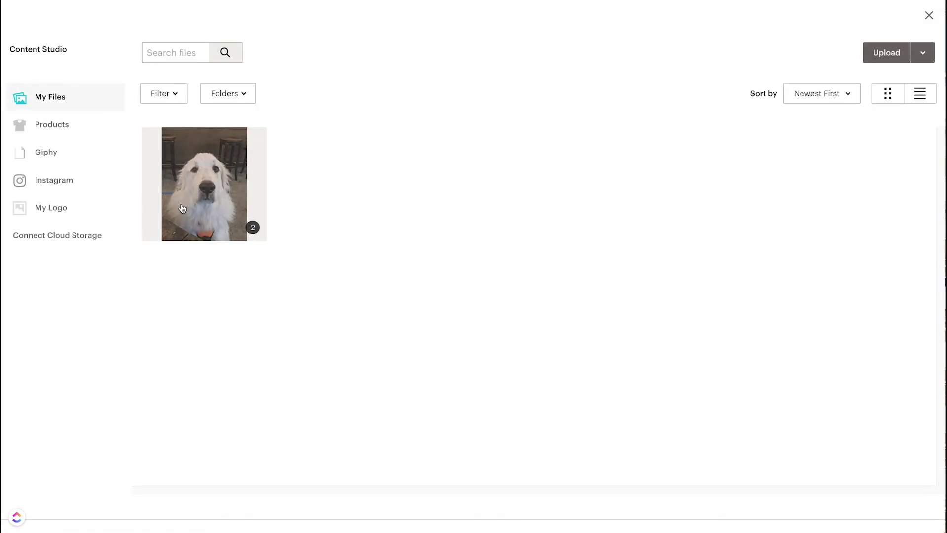
left_click(197, 192)
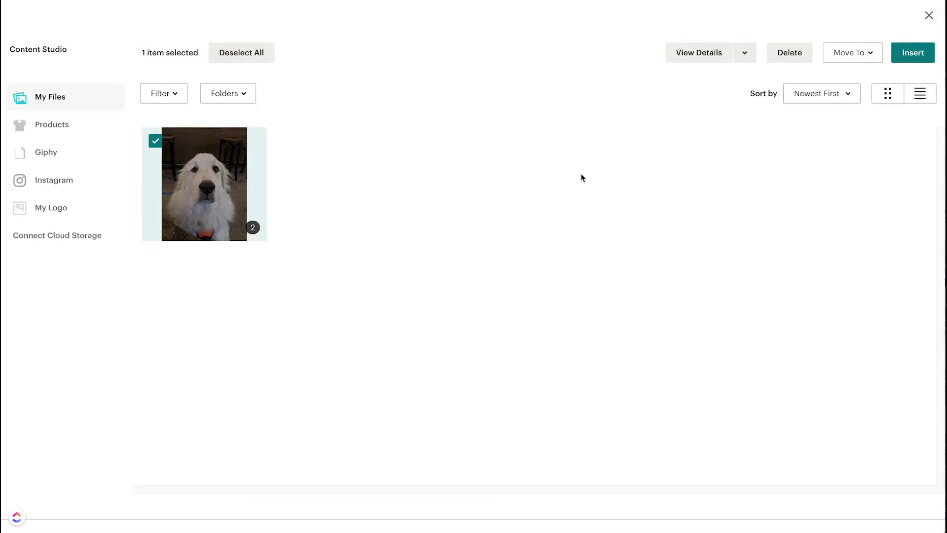
left_click(908, 55)
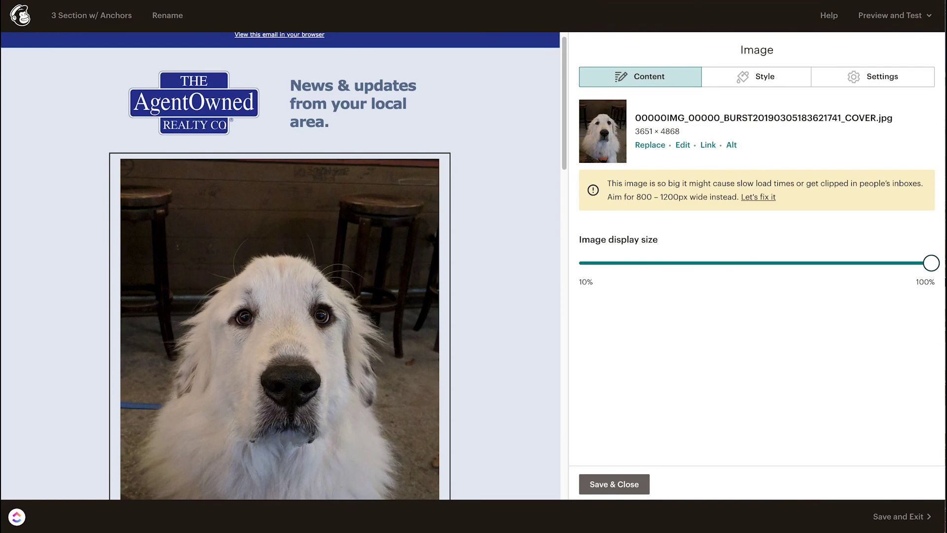
left_click_drag(930, 264, 630, 266)
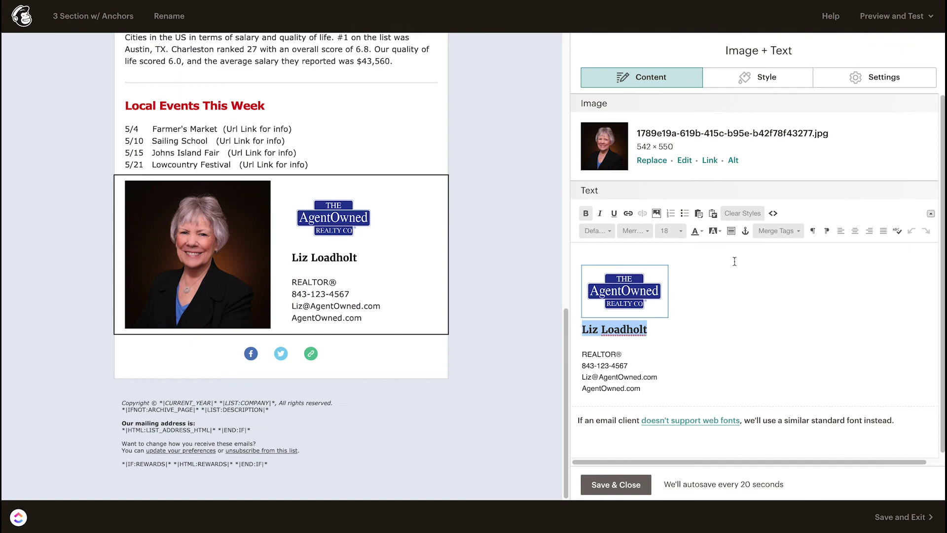
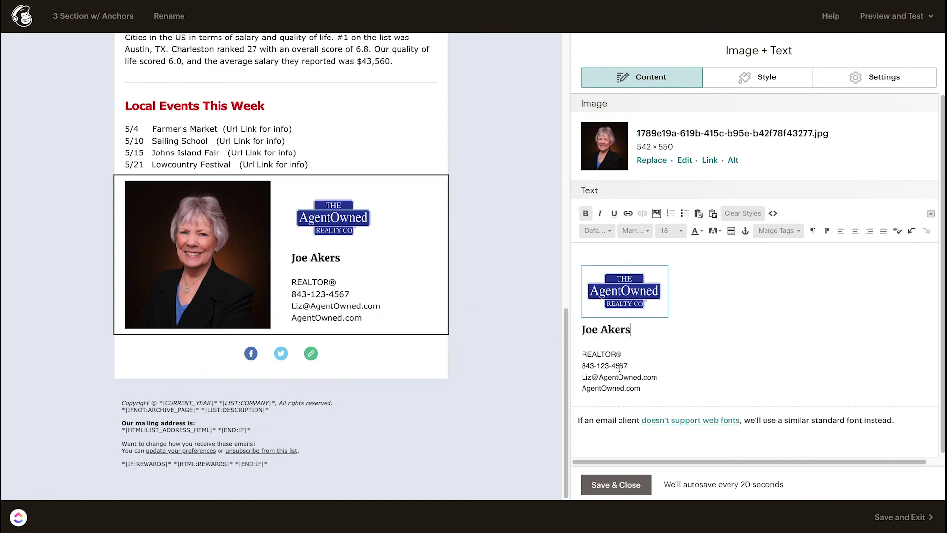
Step: Enter the agent's new name in the signature block and replace its portrait with the dog photo
left_click_drag(629, 366, 595, 367)
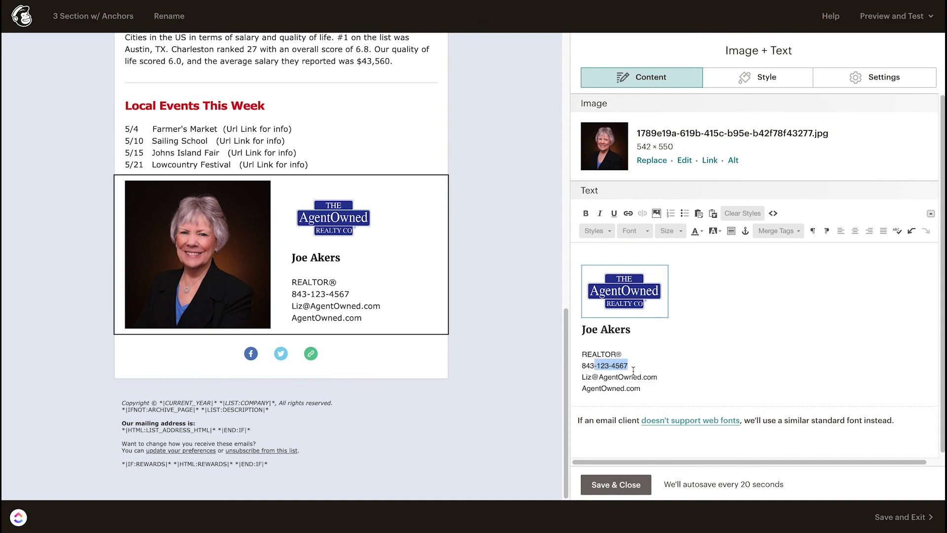
left_click(650, 162)
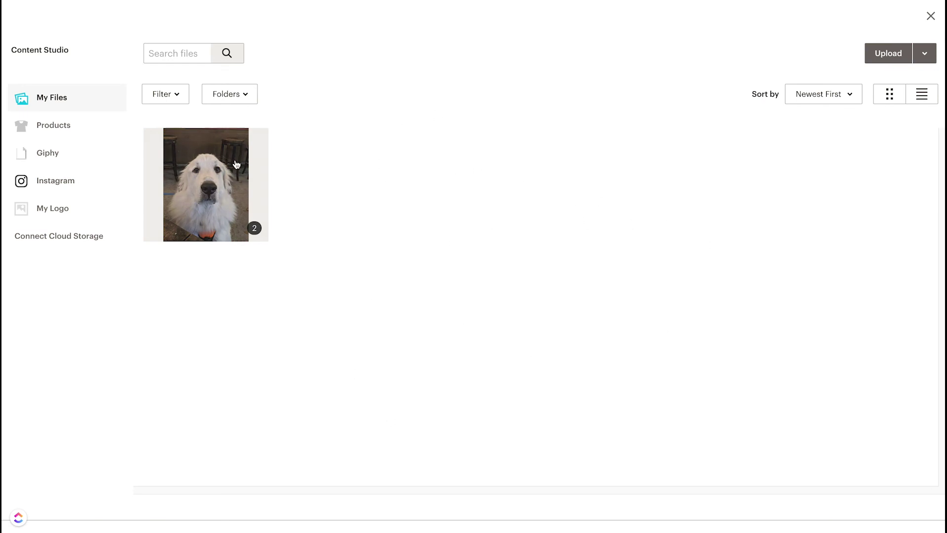
left_click(207, 183)
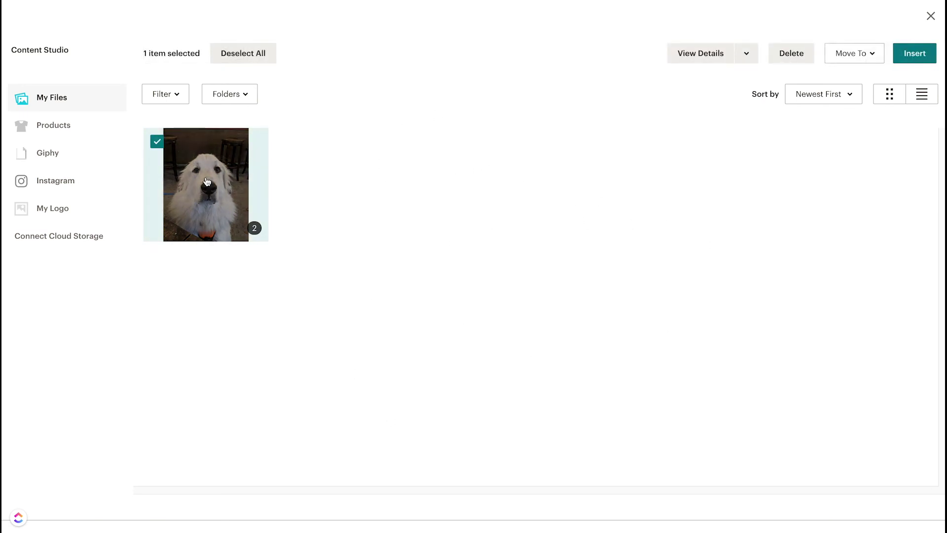
left_click(918, 57)
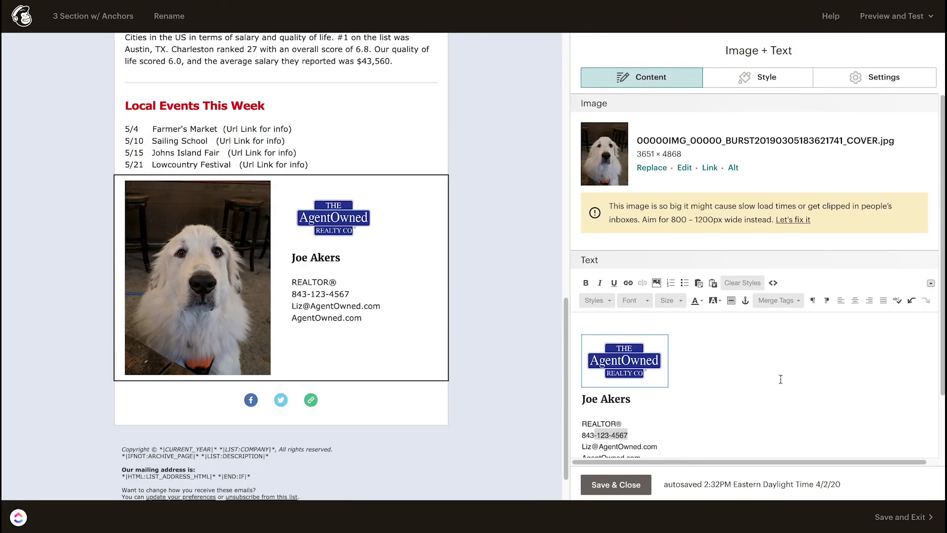
left_click(620, 485)
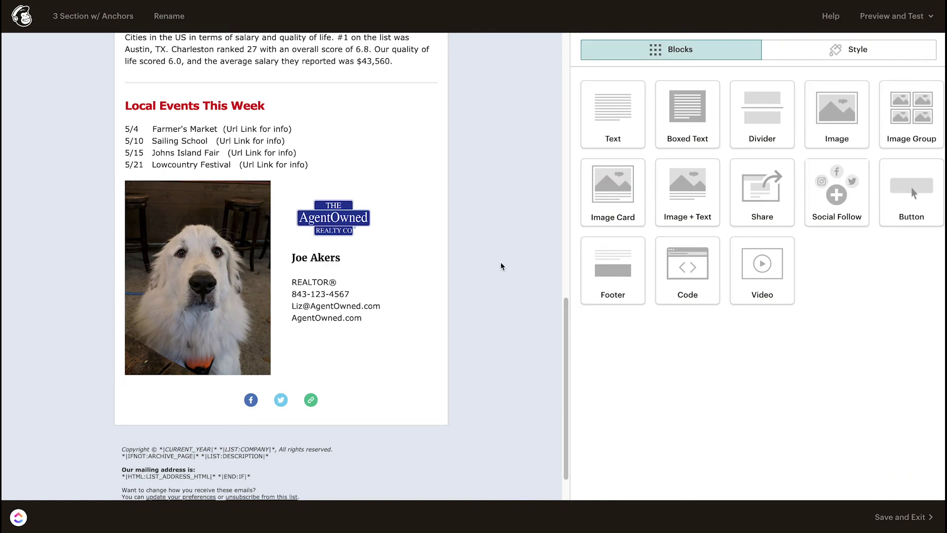
Step: Check the Charleston and Local Events text blocks, then save and exit the template
scroll(501, 267, "up", 5)
left_click(321, 307)
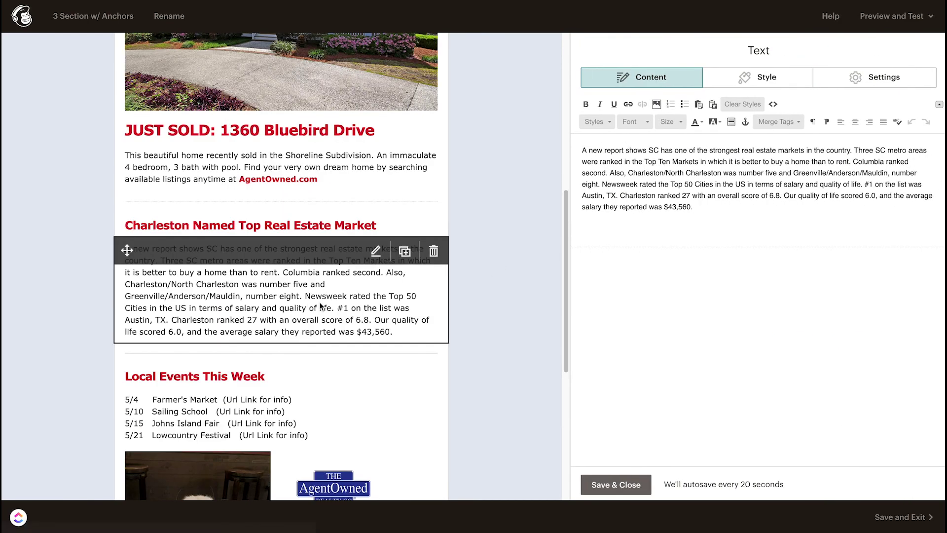
left_click(207, 378)
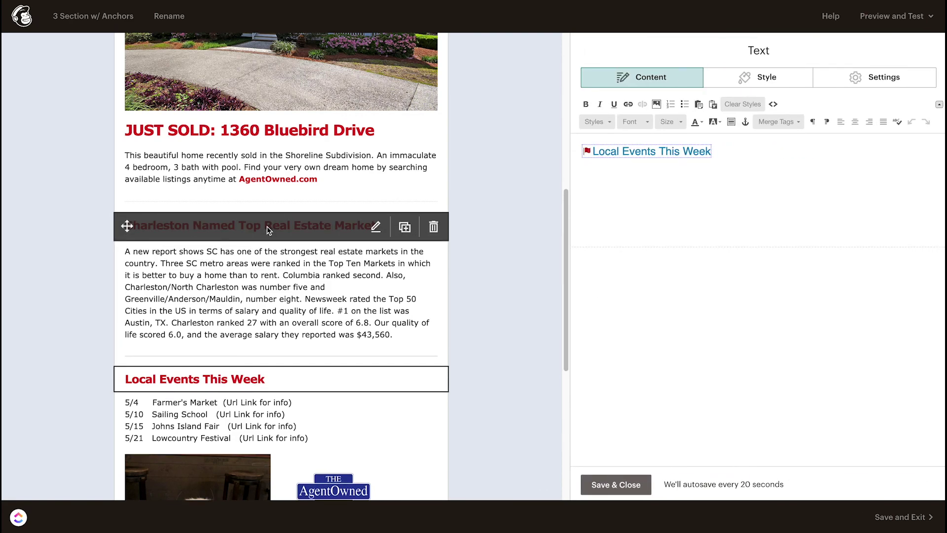
left_click(267, 230)
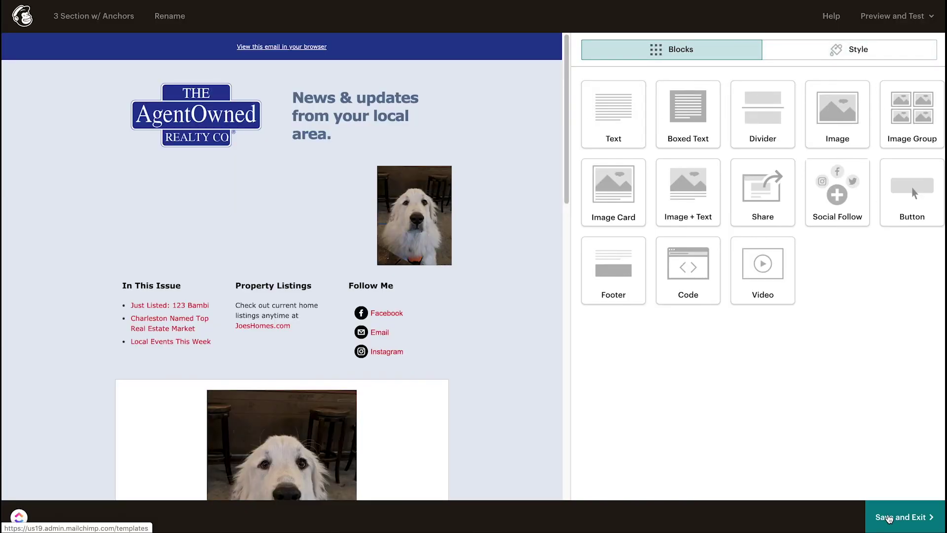
left_click(887, 518)
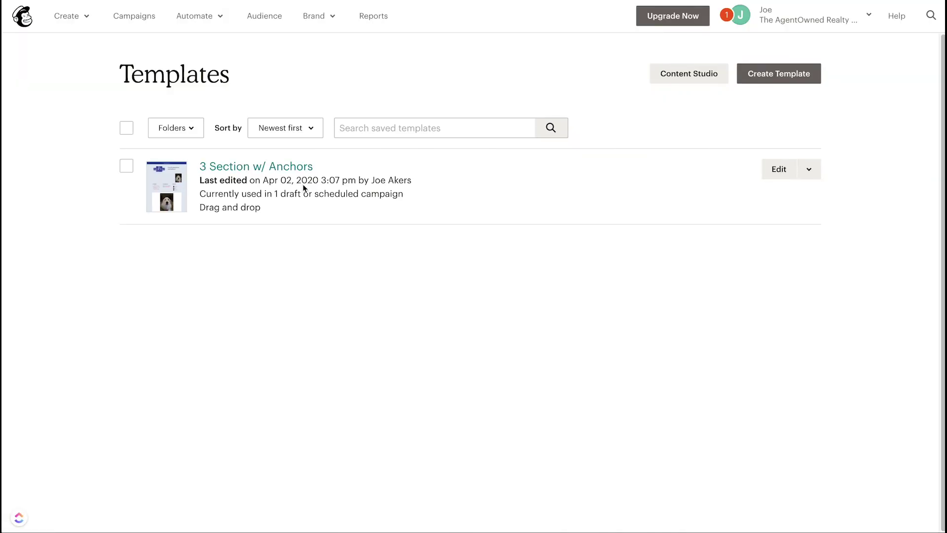
Step: Go to the Campaigns page and start creating a new campaign
left_click(143, 19)
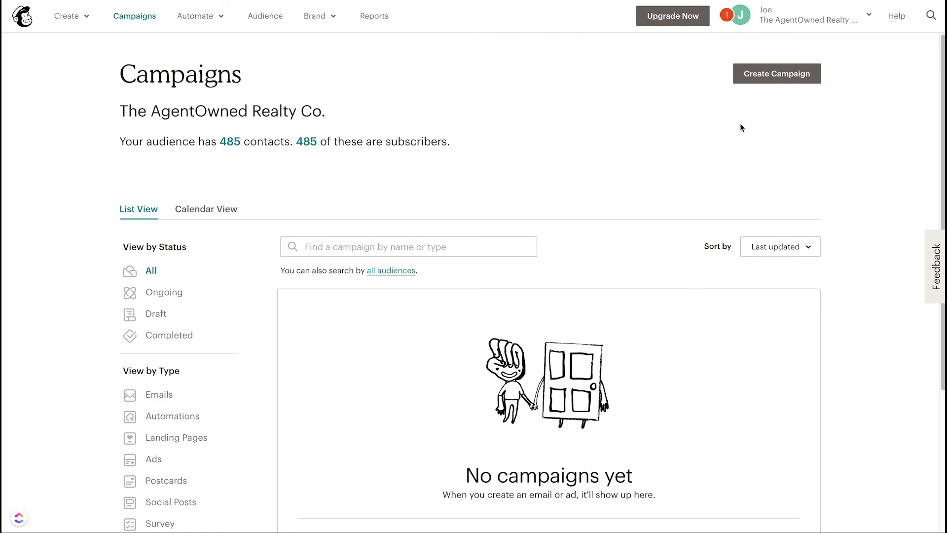
left_click(776, 78)
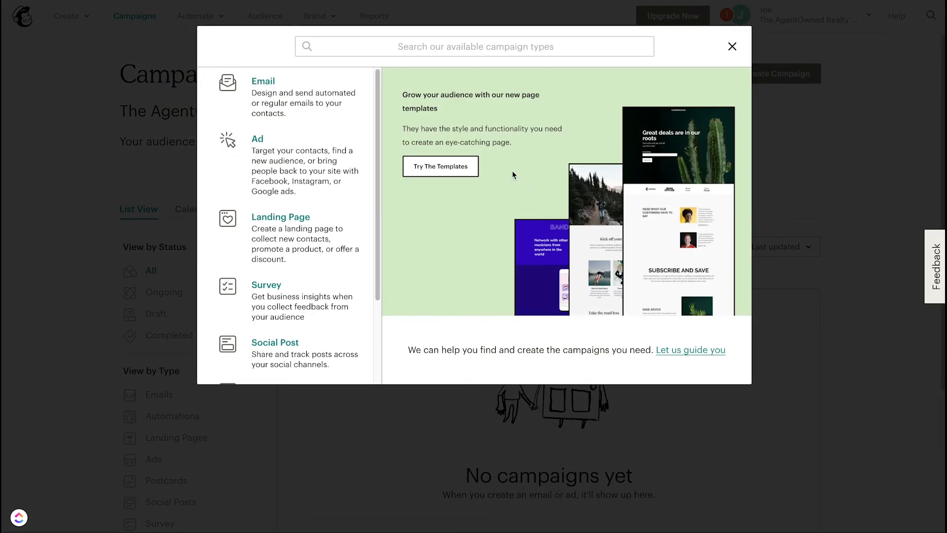
Step: Create an email campaign named 'April 3, 2020'
scroll(273, 89, "down", 1)
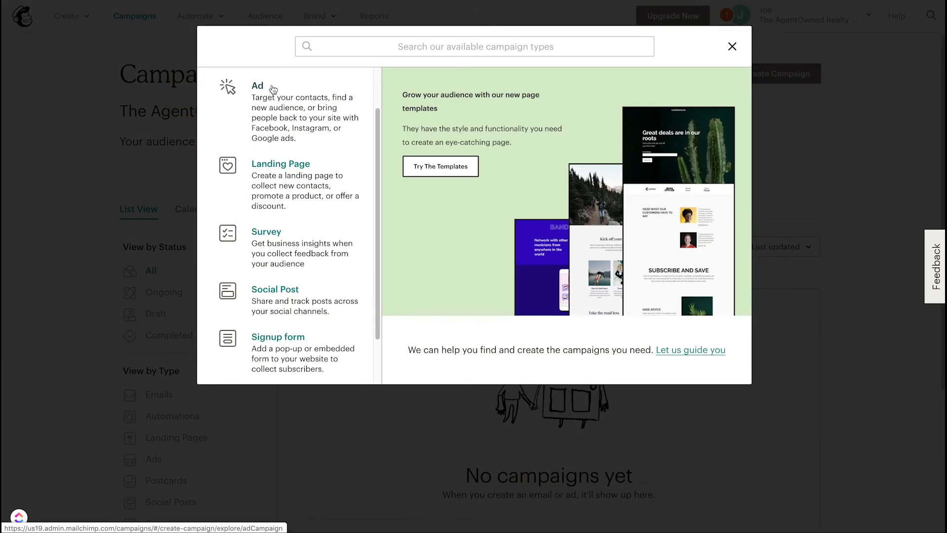
scroll(273, 88, "up", 1)
left_click(268, 85)
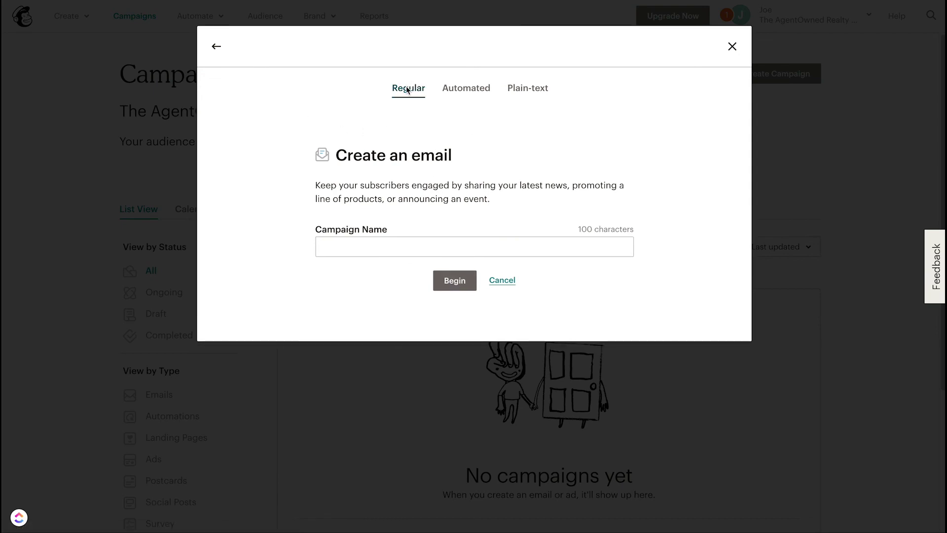
left_click(363, 239)
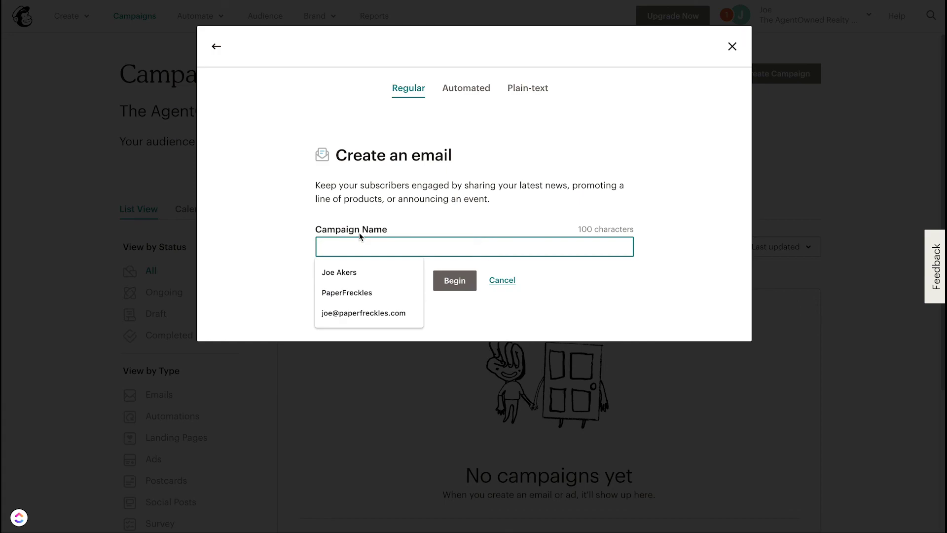
type("Mari")
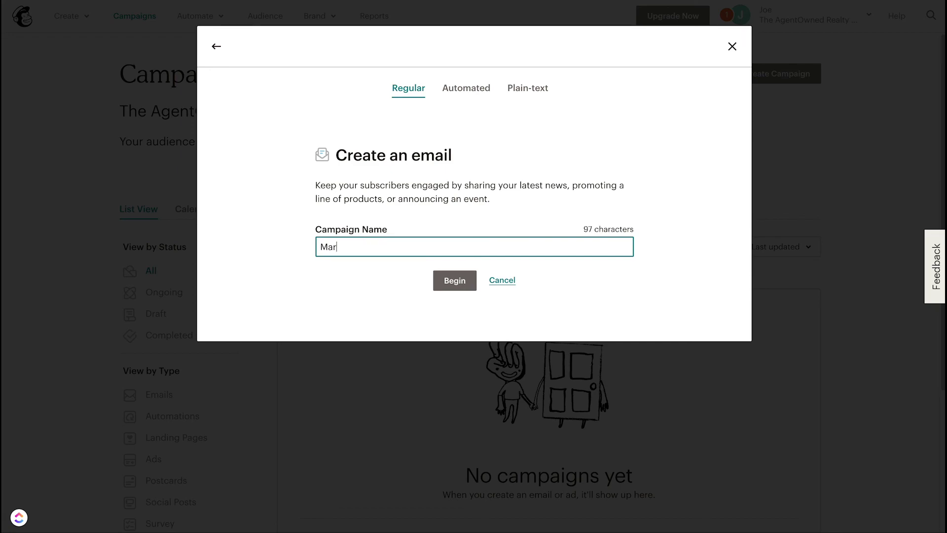
key("BackSpace")
key("BackSpace")
key("BackSpace")
key("BackSpace")
type("April 3, 2020")
key("Return")
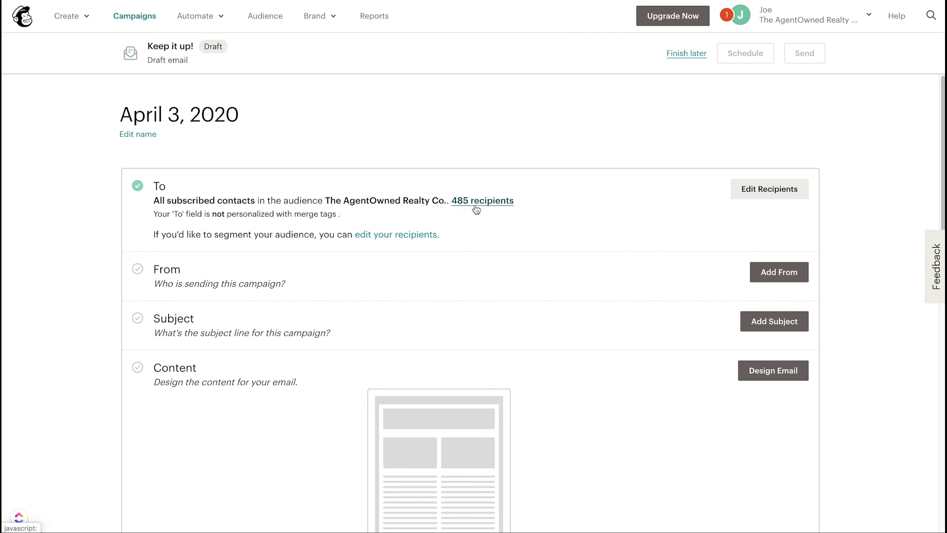
Step: Replace the From name with the agent's full name plus ', Realtor' and save the sender
left_click(764, 280)
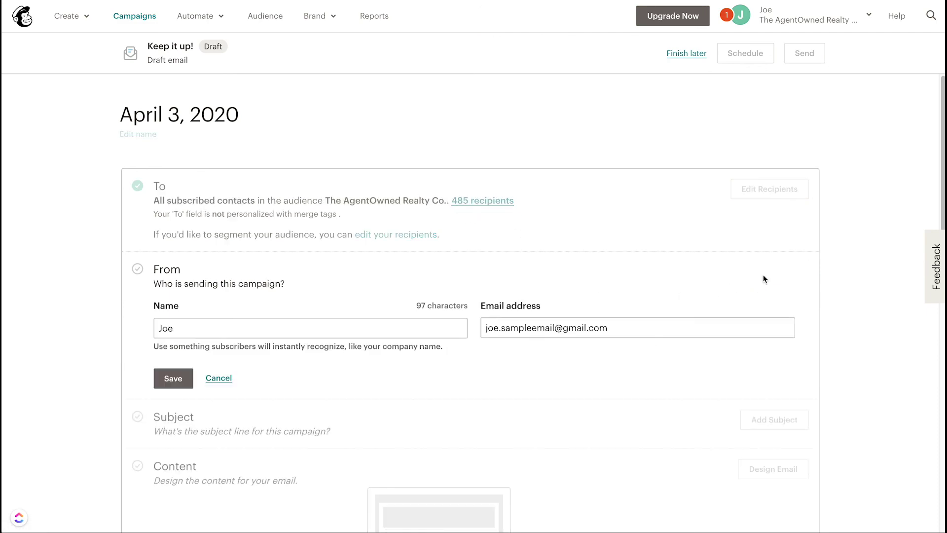
left_click(189, 330)
left_click(159, 327)
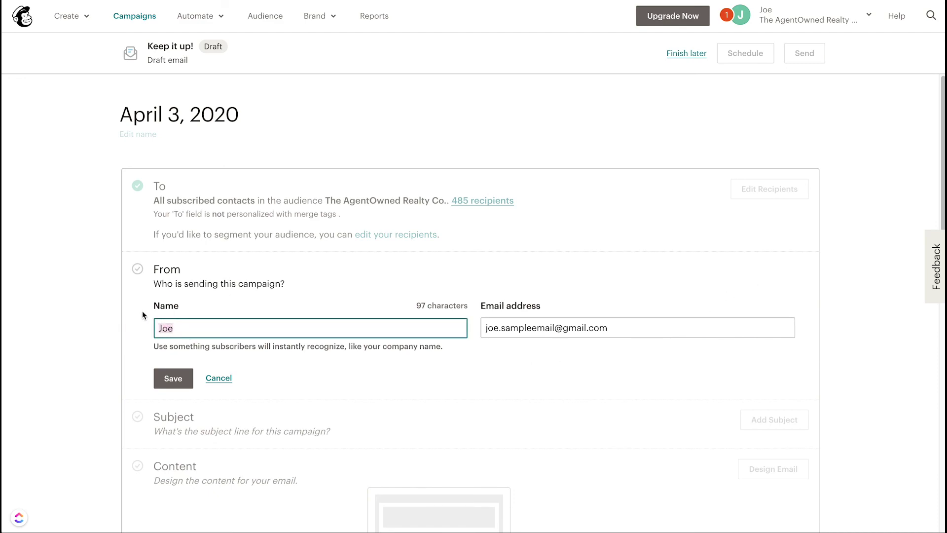
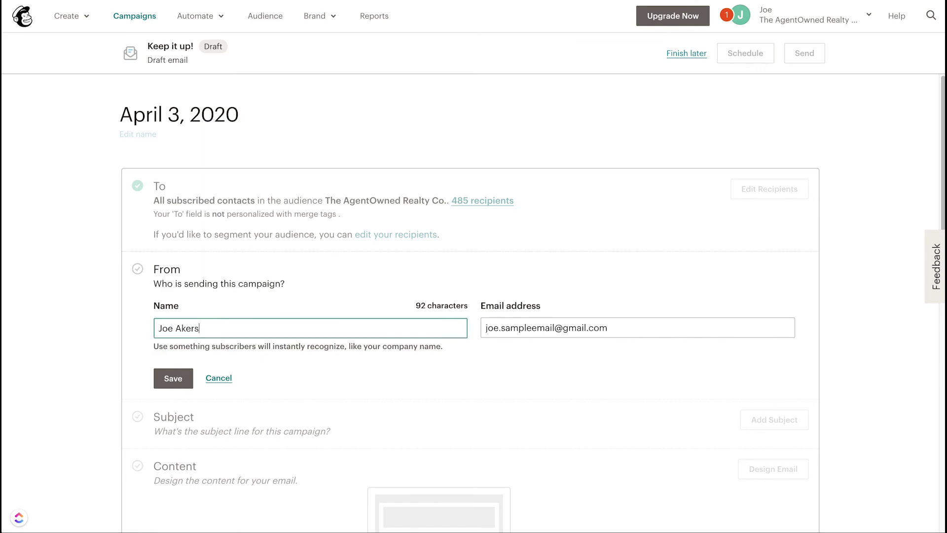
type(", Rea")
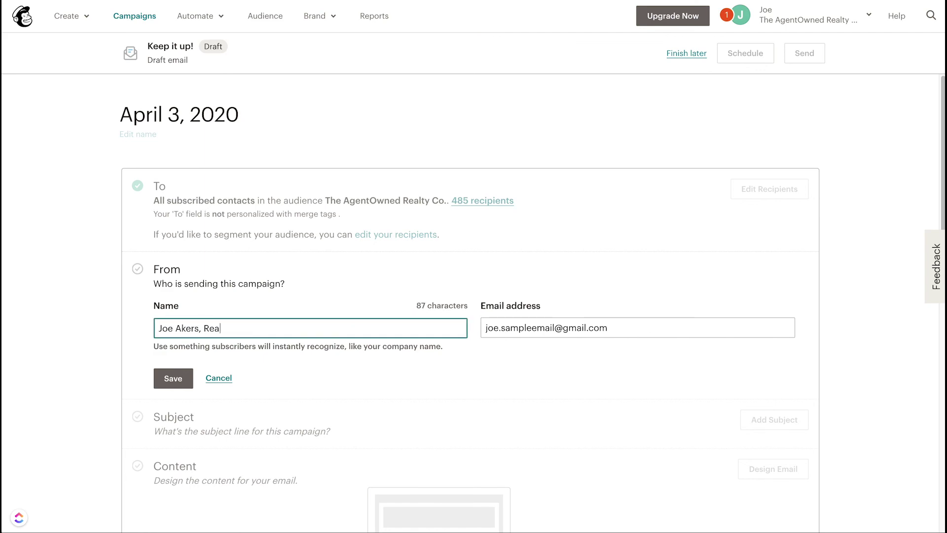
type("ltor")
left_click(178, 380)
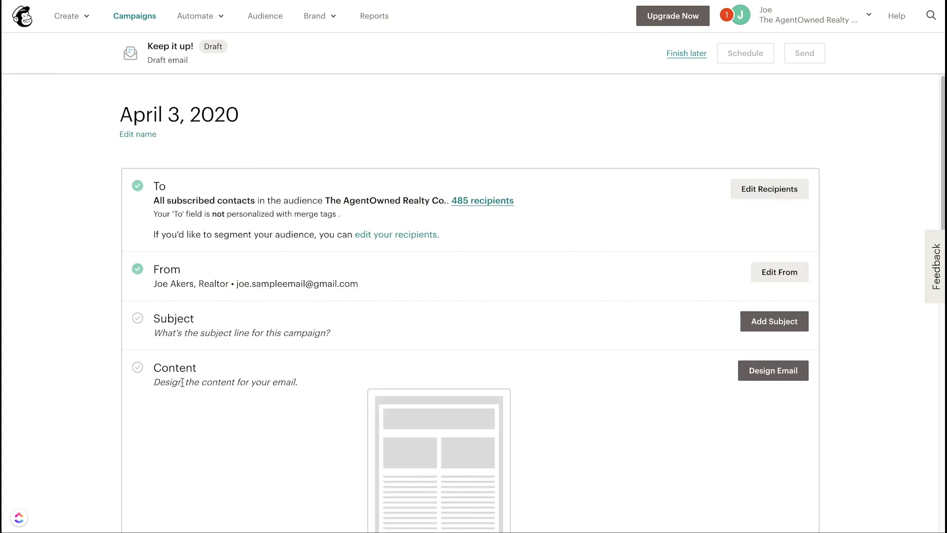
Step: Enter the subject line 'Weekly Newsletter April 3rd, 2020'
left_click(777, 321)
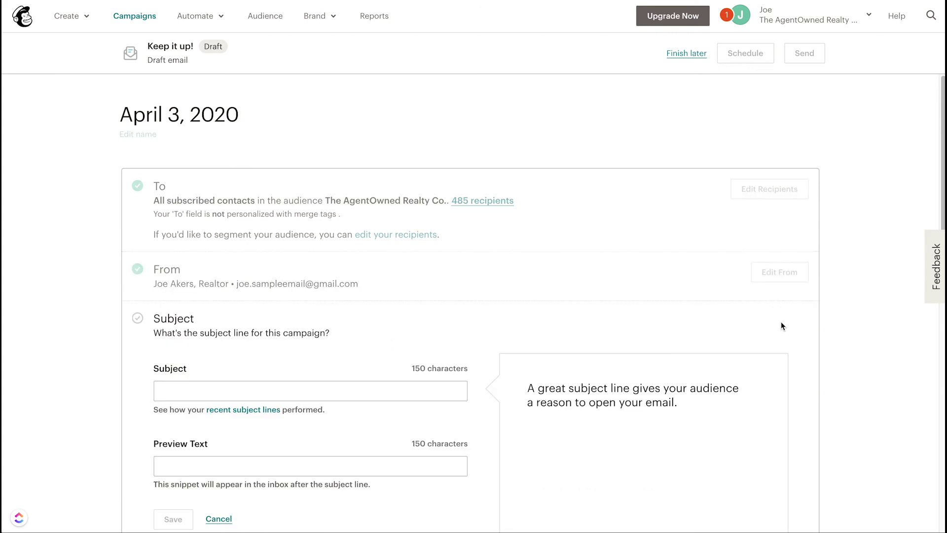
left_click(247, 388)
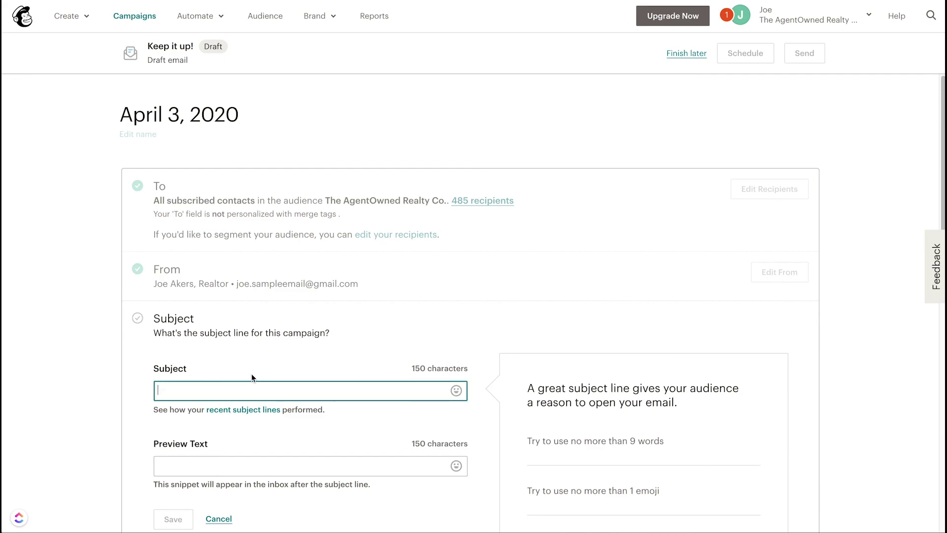
type("Week")
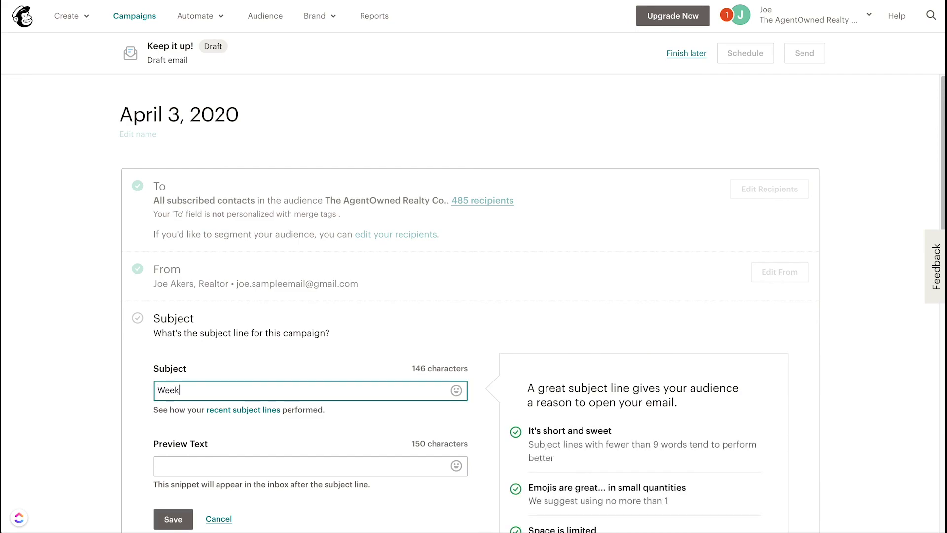
type("ly Newsw")
key("BackSpace")
type("letter April ")
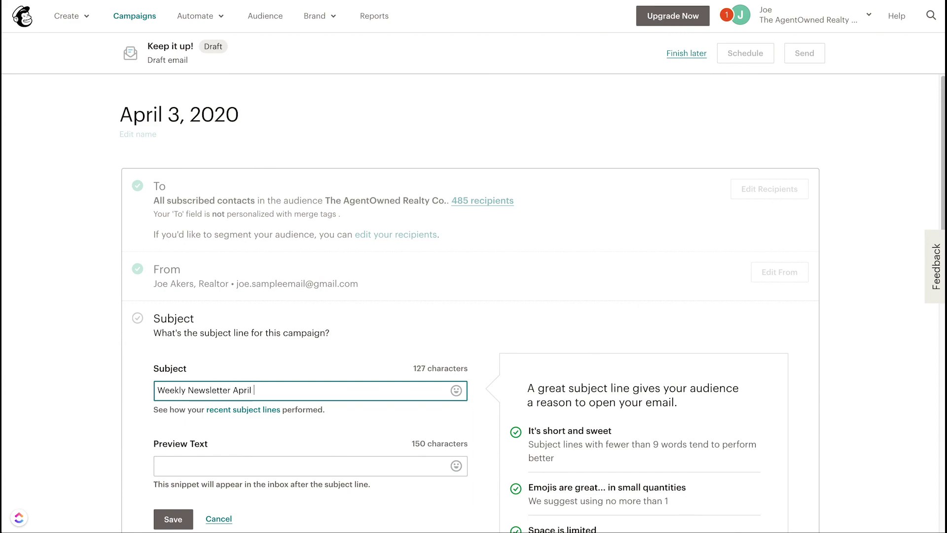
type("3rd, 2020")
Step: Add a star emoji to the front of the subject line
scroll(213, 277, "down", 4)
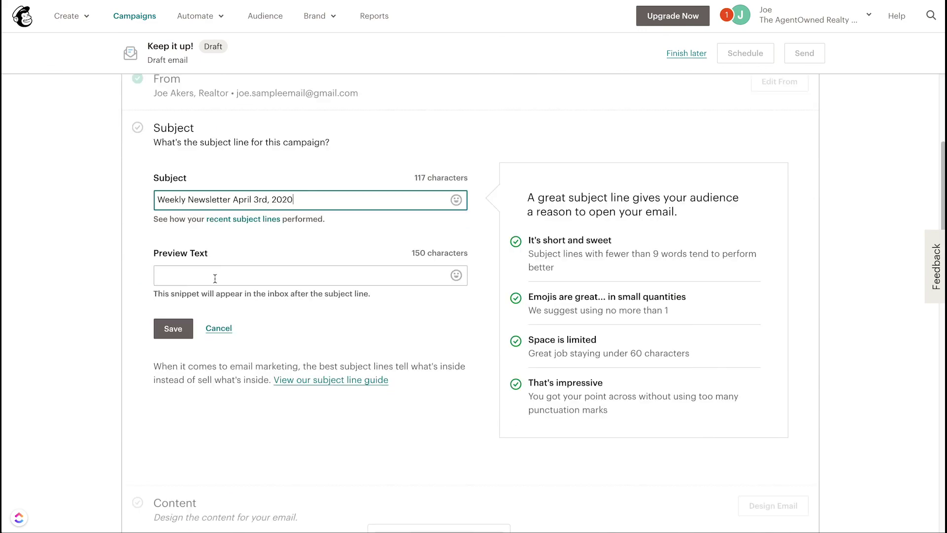
left_click(457, 200)
scroll(426, 269, "down", 6)
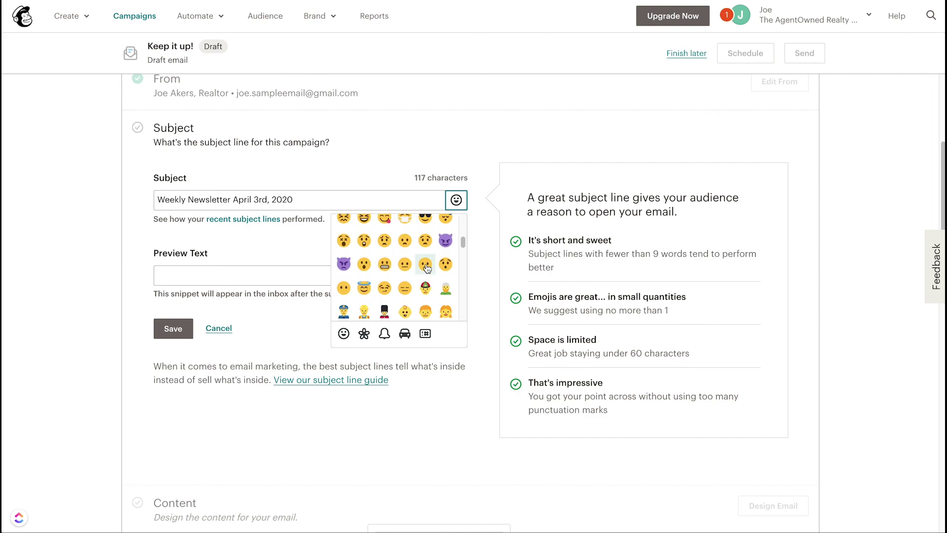
scroll(425, 269, "down", 3)
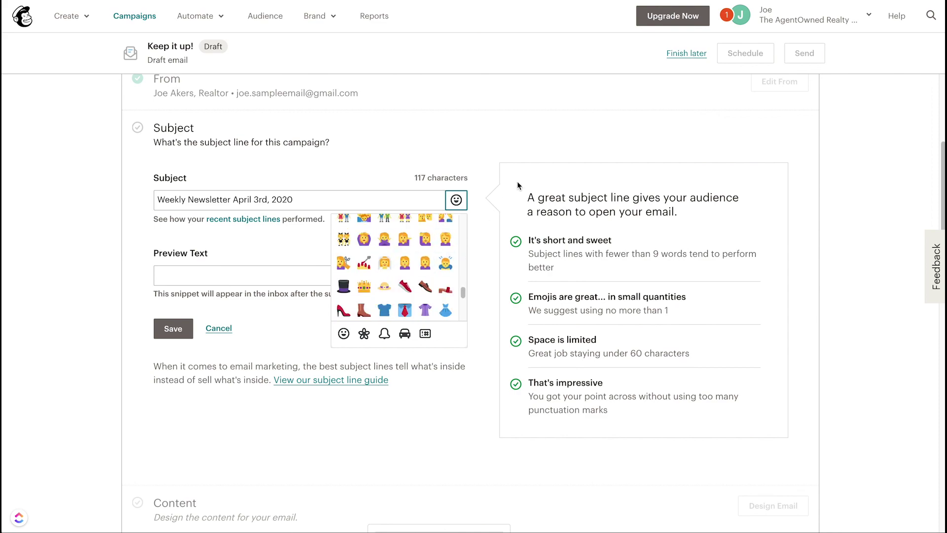
left_click(489, 176)
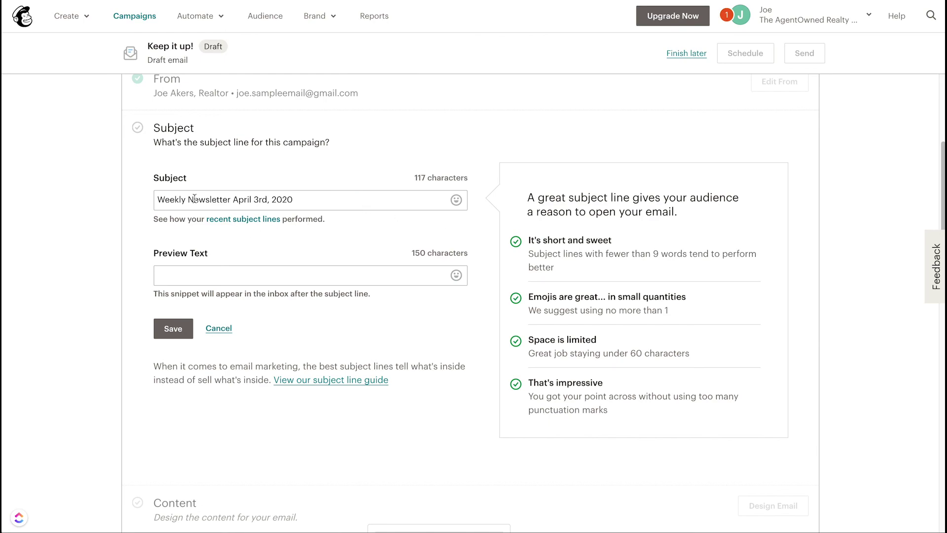
left_click(159, 198)
left_click(456, 200)
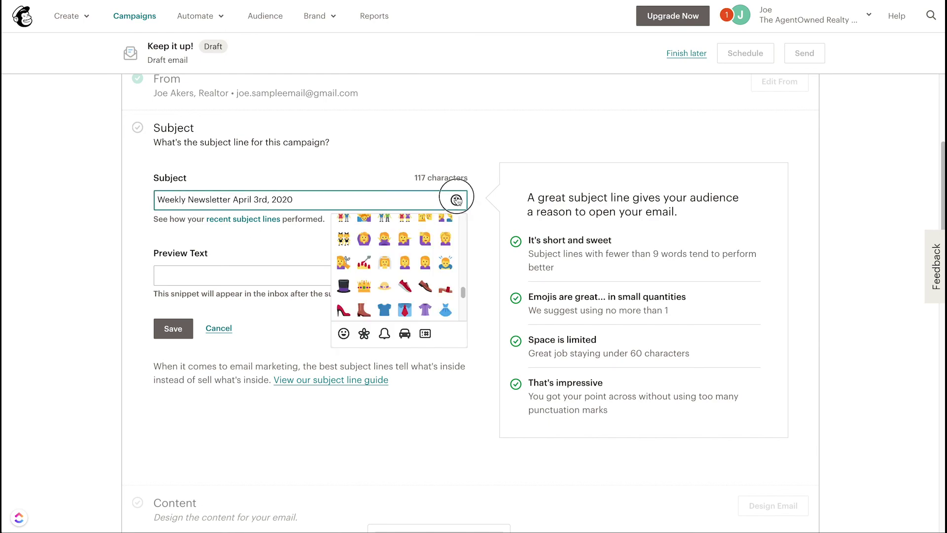
scroll(447, 234, "up", 10)
scroll(447, 234, "down", 11)
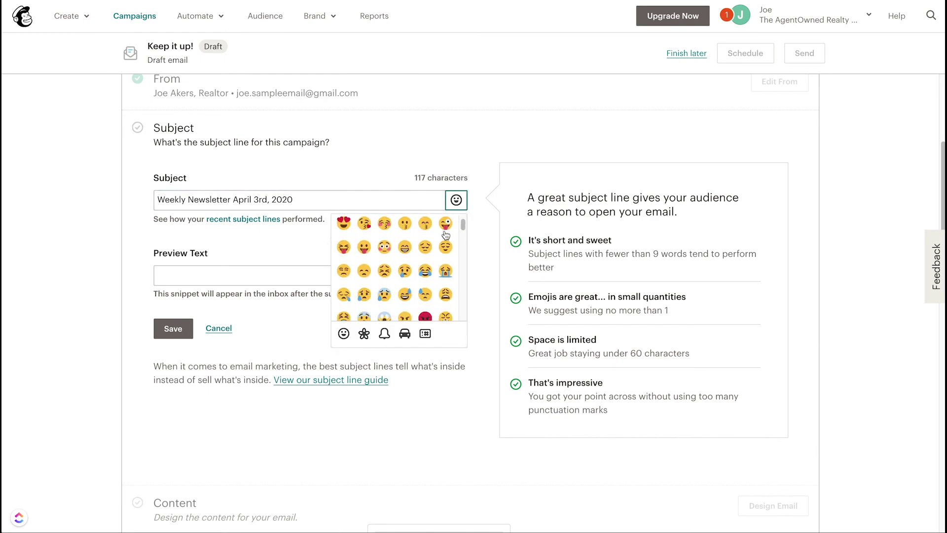
scroll(415, 295, "down", 5)
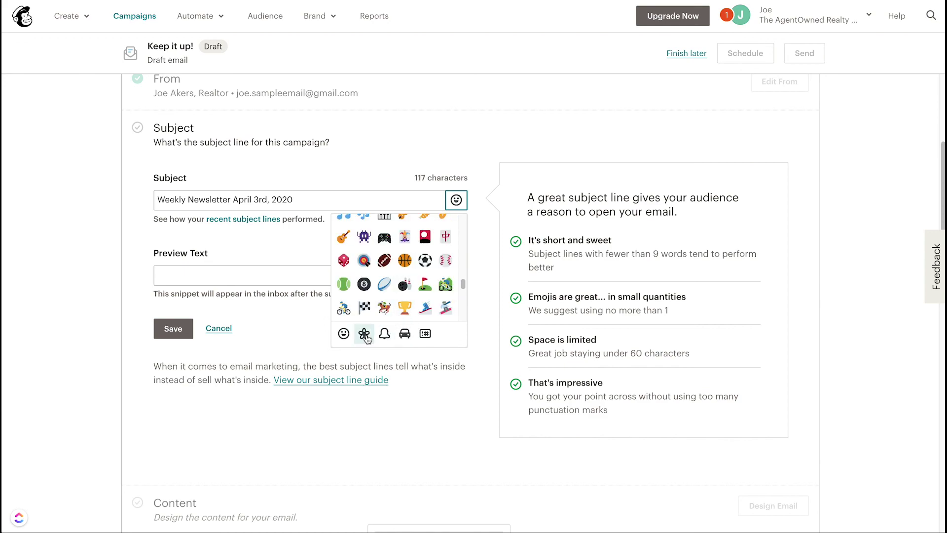
left_click(384, 260)
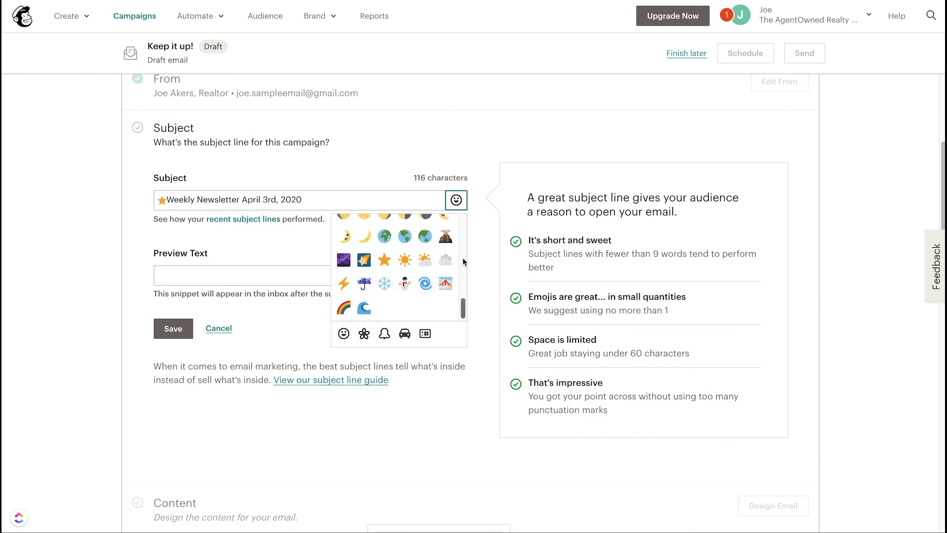
left_click(491, 256)
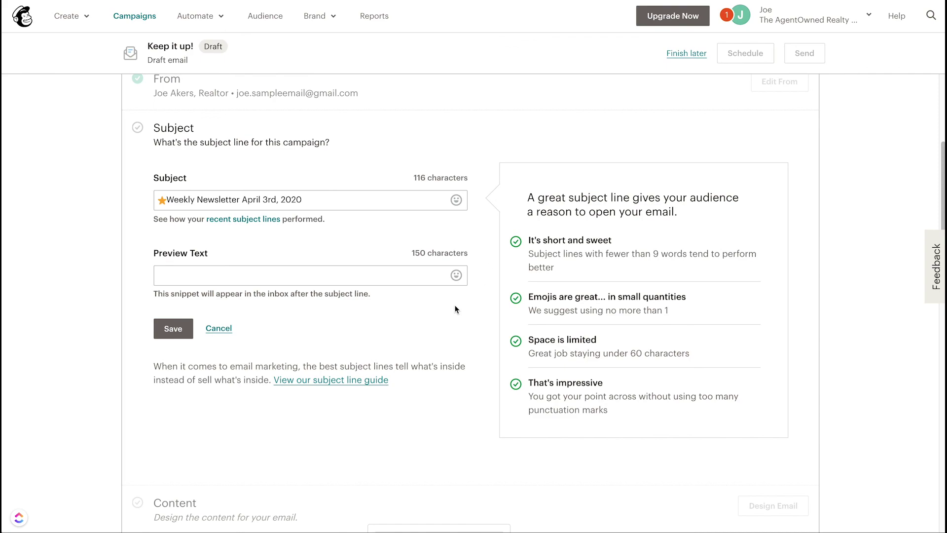
left_click(270, 276)
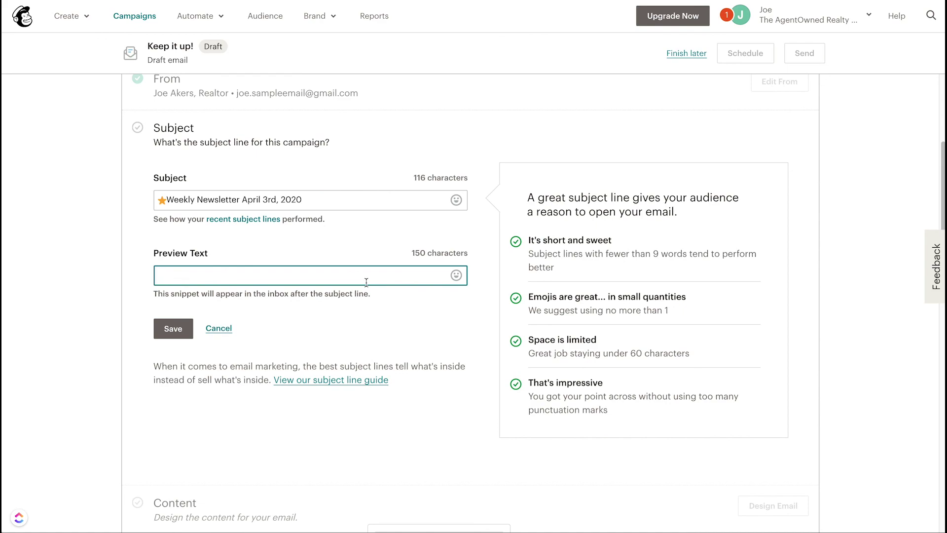
Step: Enter the preview text 'You won't believe this House that sold in Mt. Pleasant' and save it
type("You won't believe")
type("this House ")
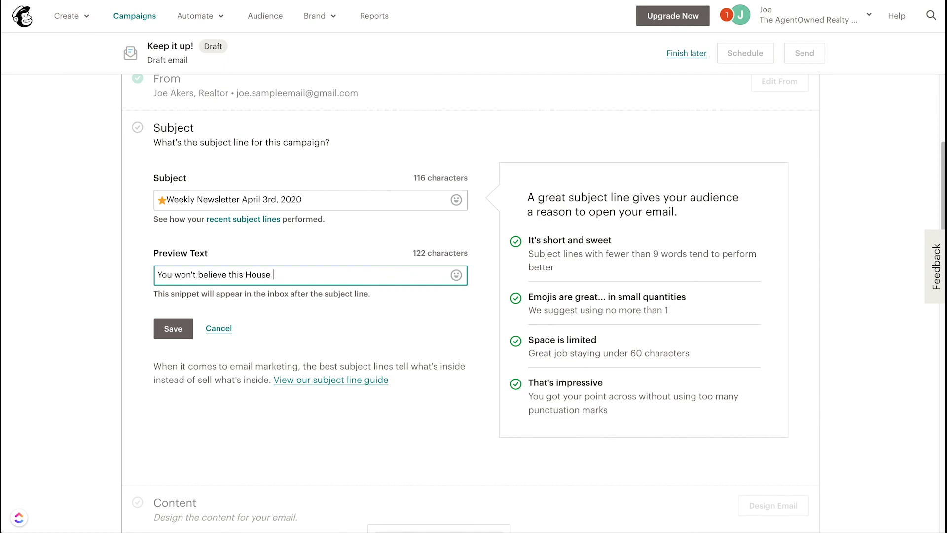
type("that sold in Mt. Pleasant")
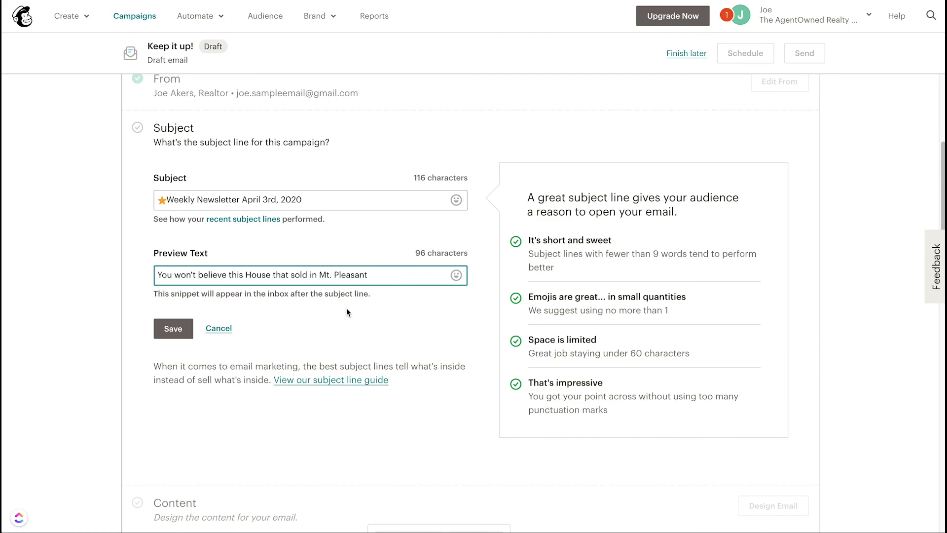
left_click(174, 328)
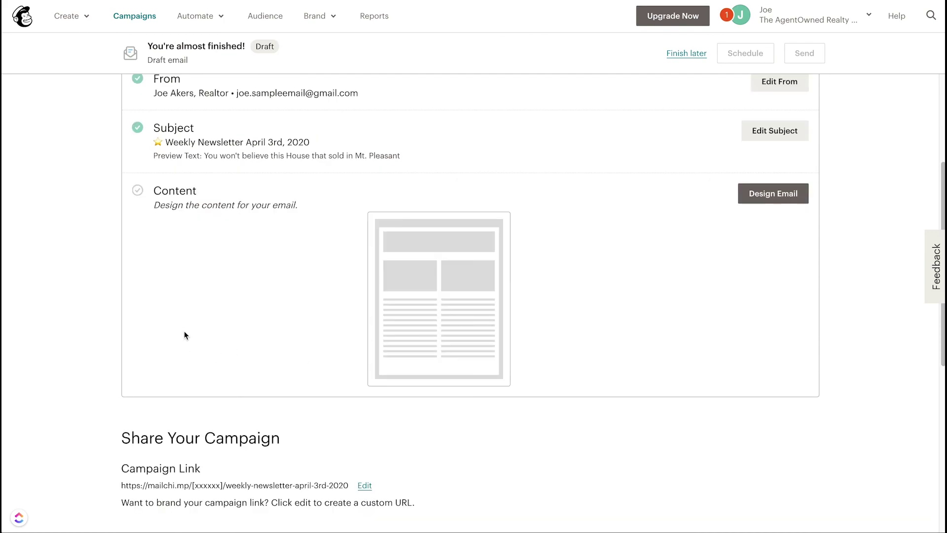
left_click(769, 196)
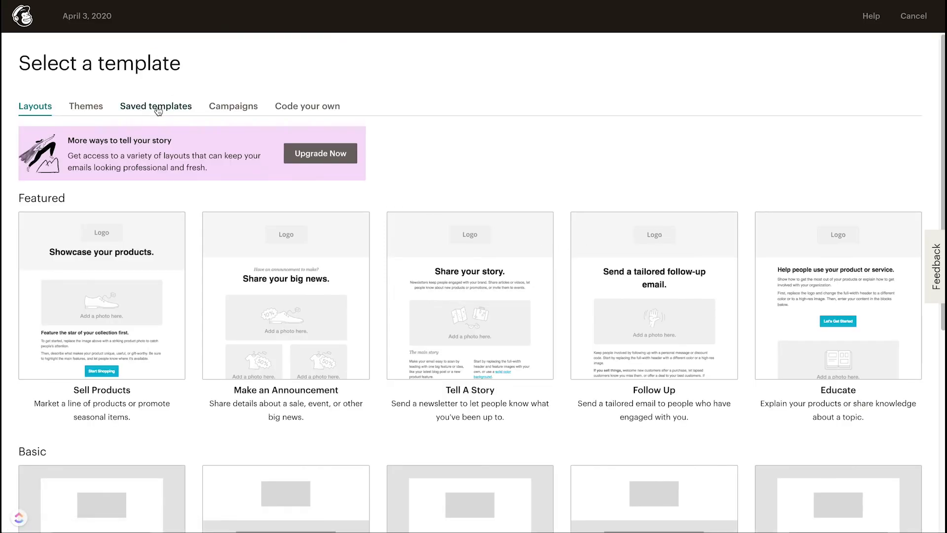
Step: Start the email design from the saved newsletter template
left_click(156, 107)
left_click(97, 279)
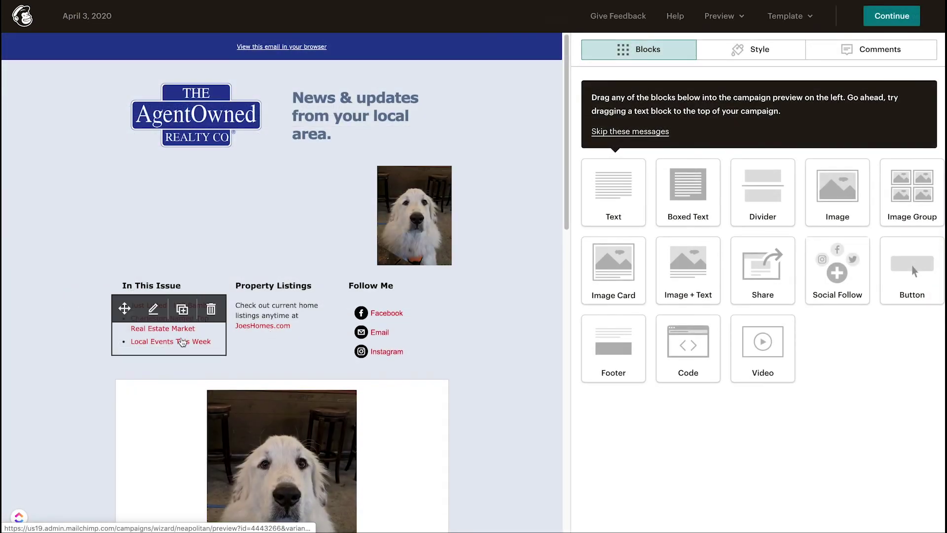
mouse_move(440, 296)
scroll(237, 305, "down", 2)
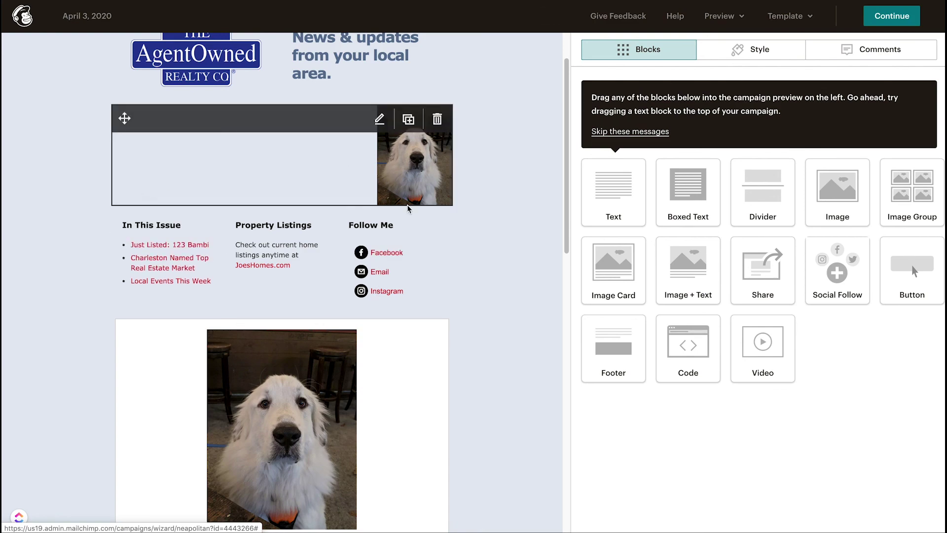
mouse_move(351, 410)
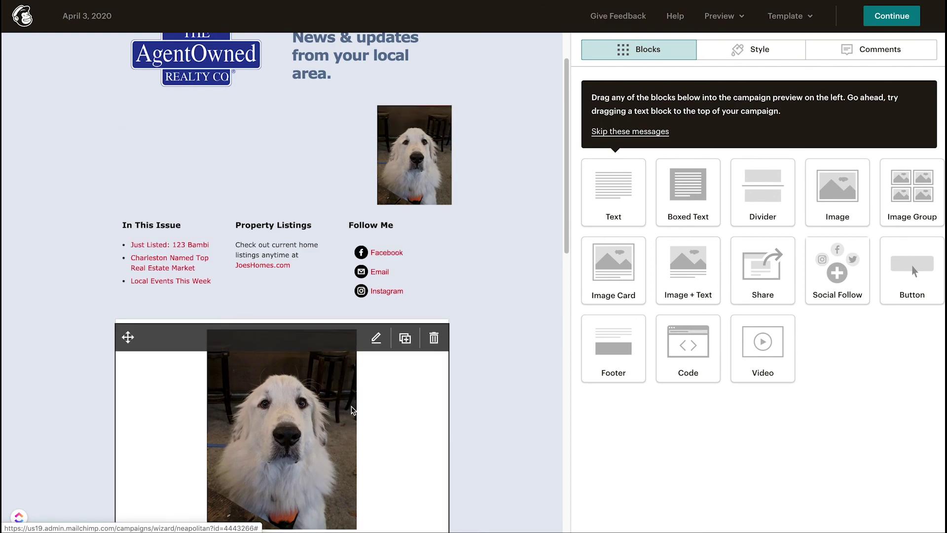
Step: Inspect the top dog image's settings without replacing the file, then save and close the block
left_click(432, 176)
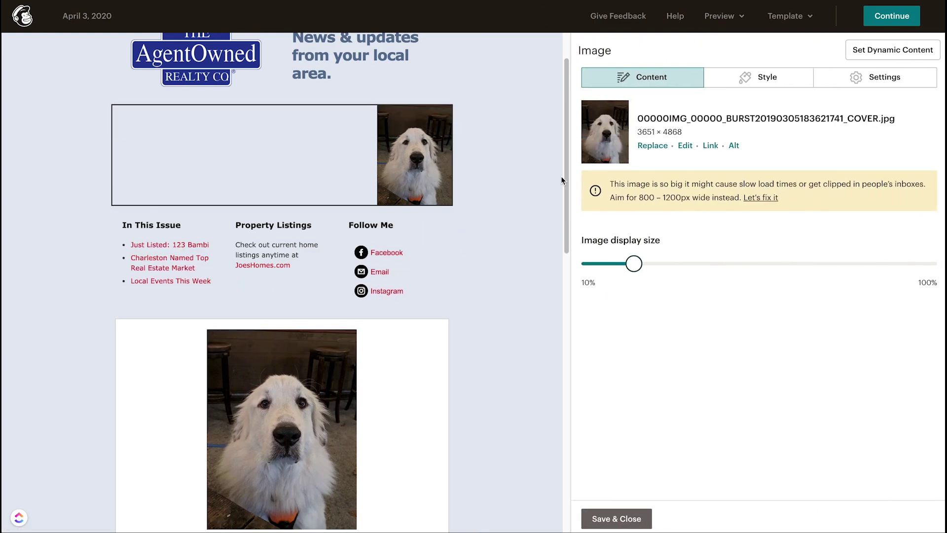
left_click(654, 146)
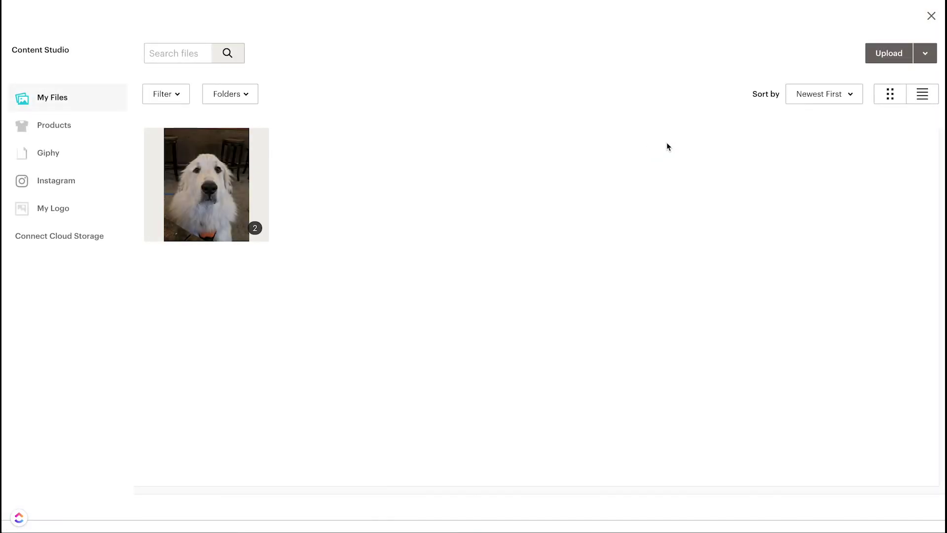
left_click(931, 20)
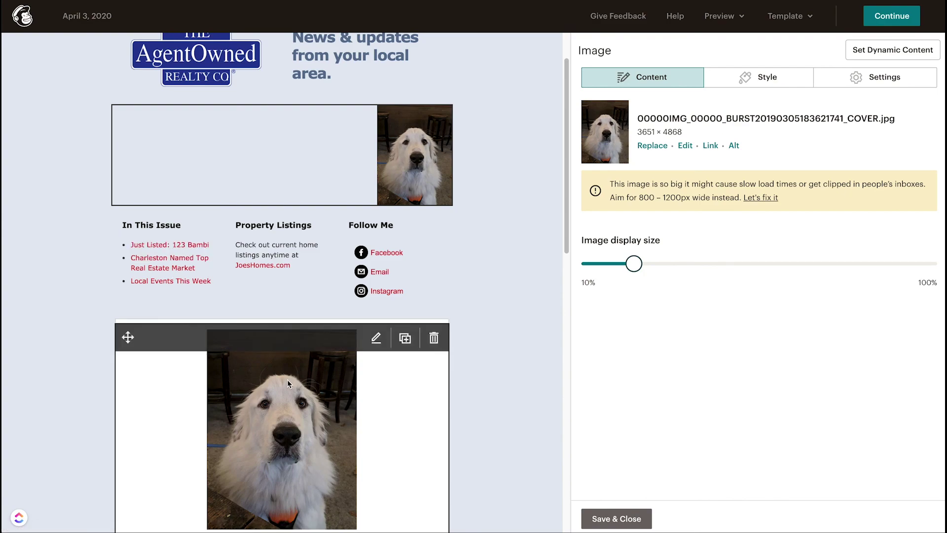
scroll(286, 378, "down", 4)
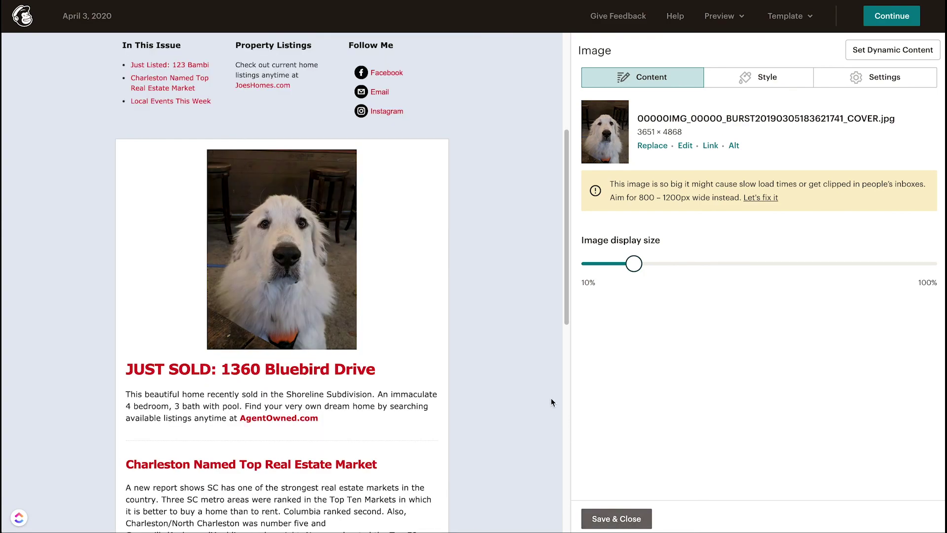
left_click(617, 519)
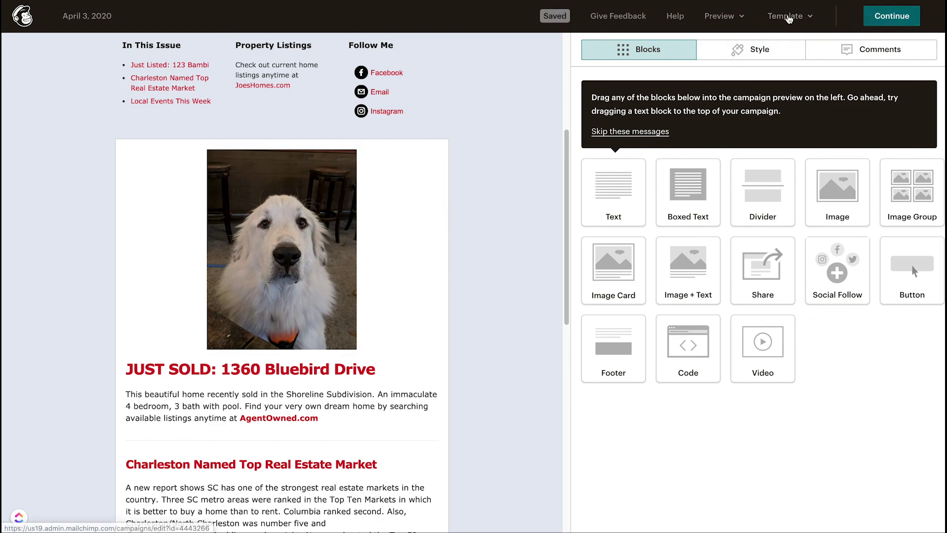
Step: Send a test email of the newsletter to the account's Gmail address
left_click(735, 17)
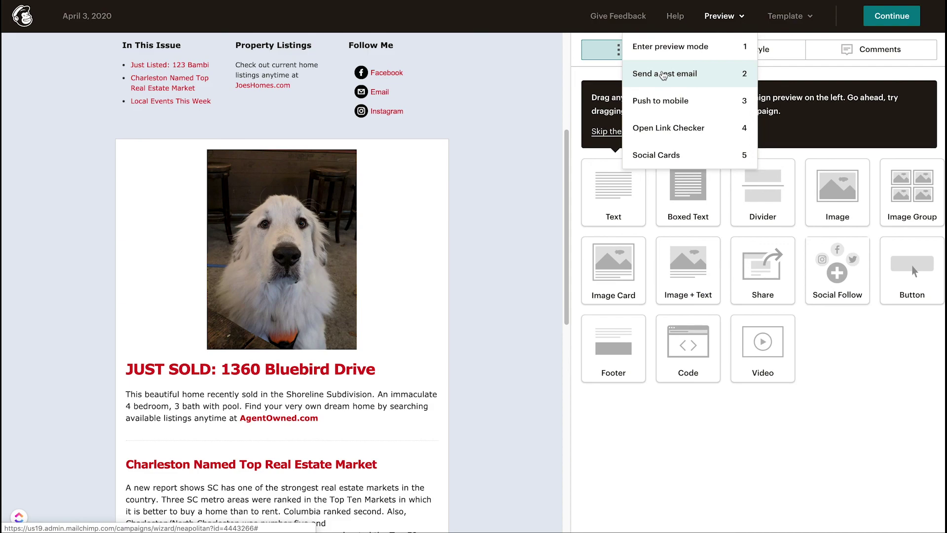
left_click(664, 75)
left_click(388, 190)
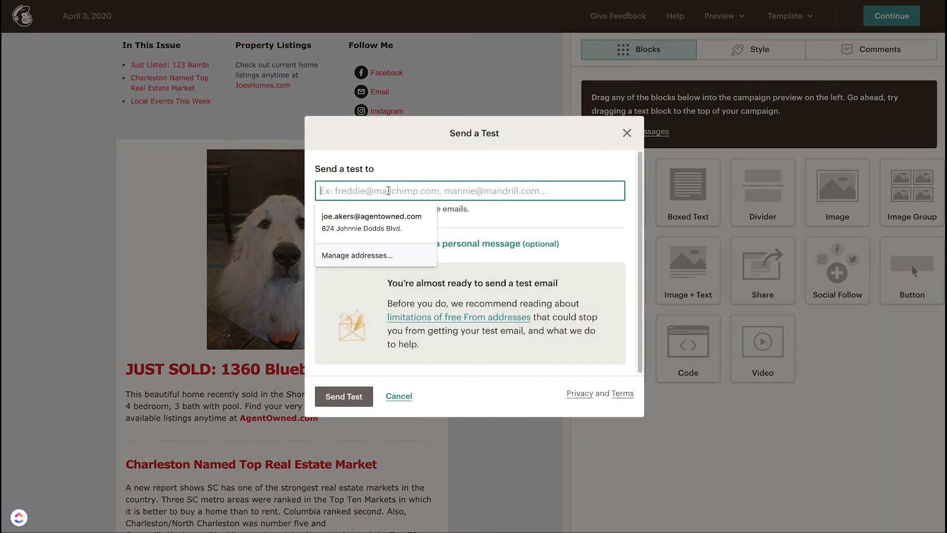
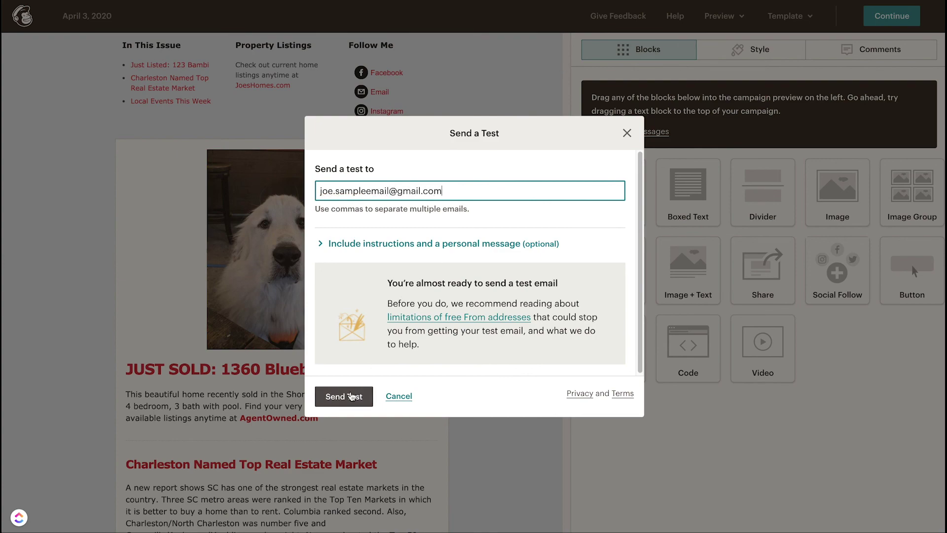
left_click(349, 397)
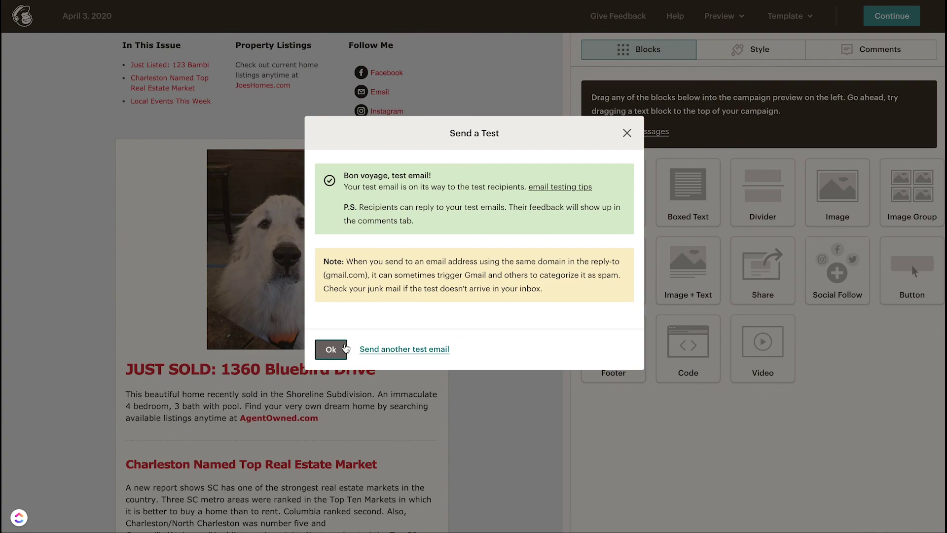
left_click(331, 350)
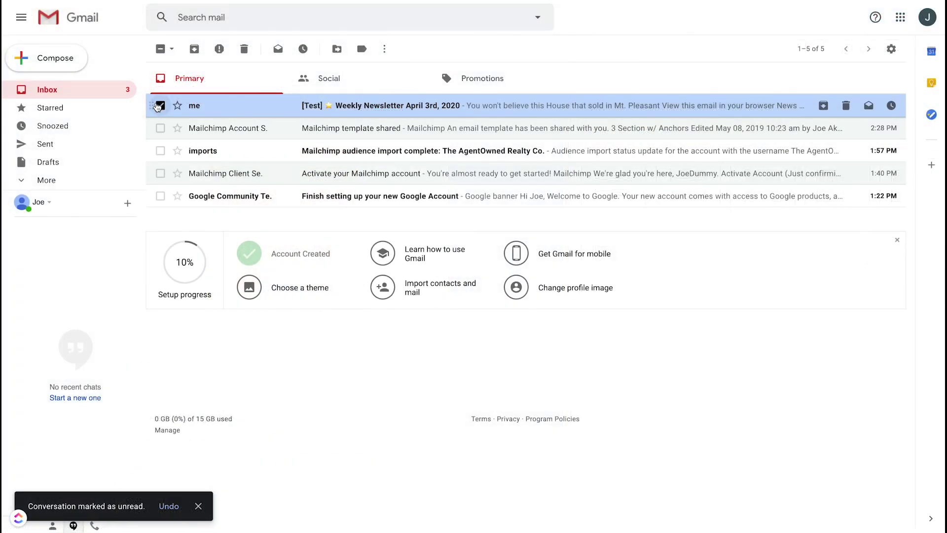
left_click(156, 107)
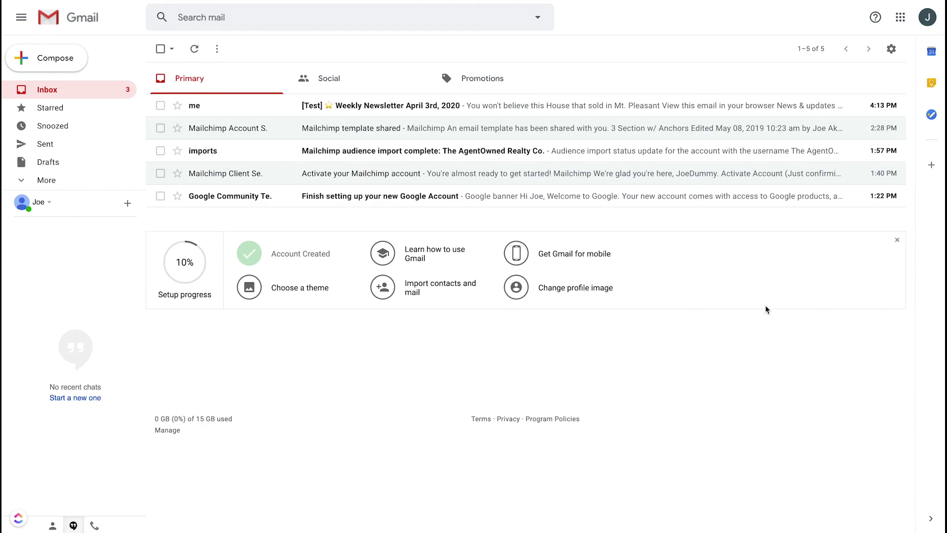
Step: Open the test email and check the Local Events and Charleston market links jump to their sections
left_click(361, 107)
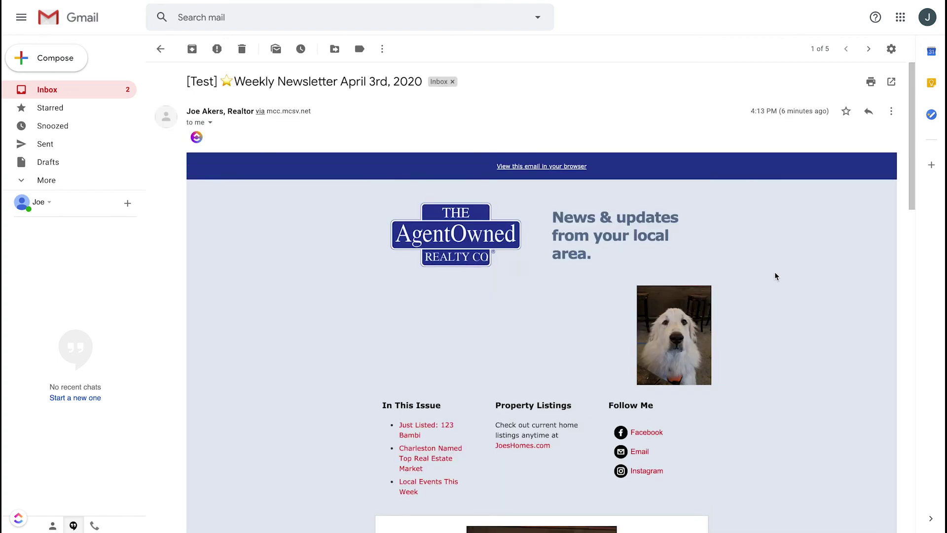
scroll(775, 273, "down", 4)
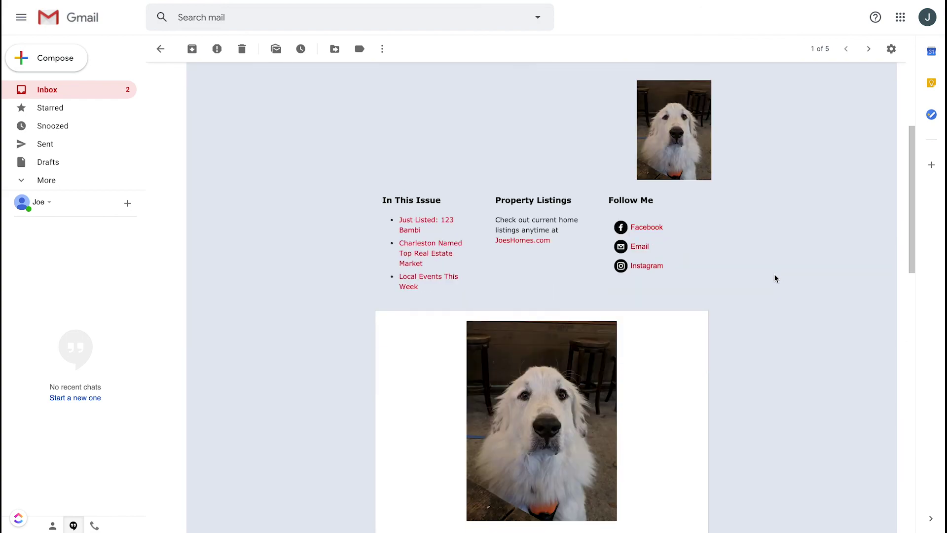
scroll(775, 273, "down", 5)
scroll(781, 282, "down", 1)
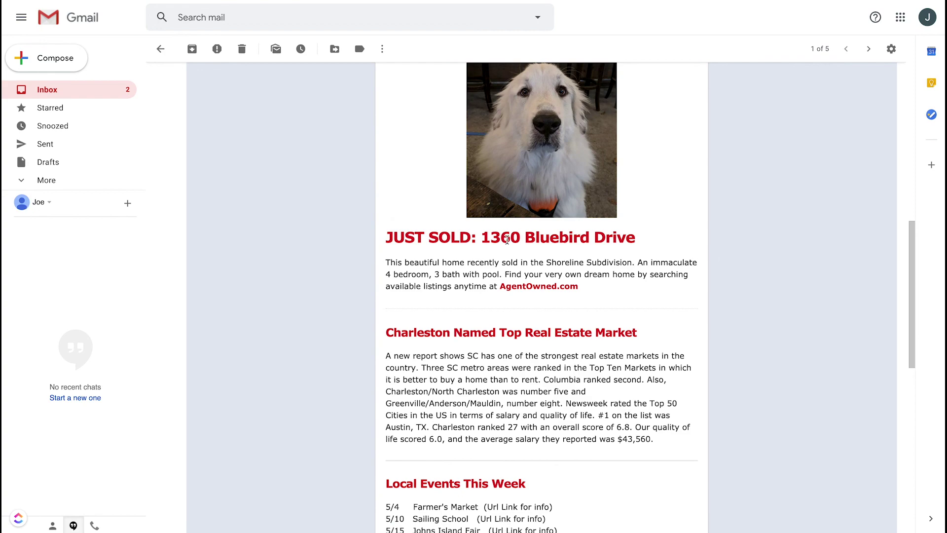
scroll(767, 238, "up", 10)
scroll(528, 315, "down", 2)
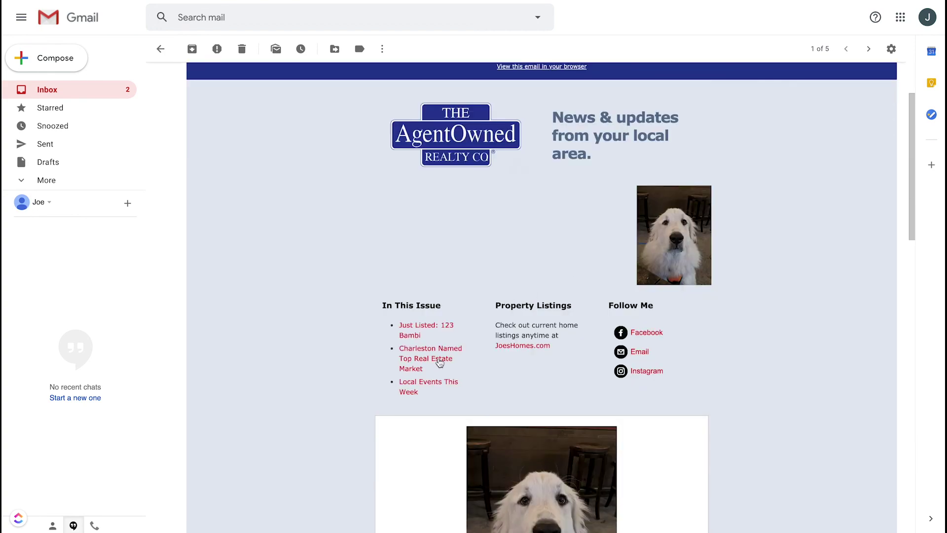
left_click(418, 384)
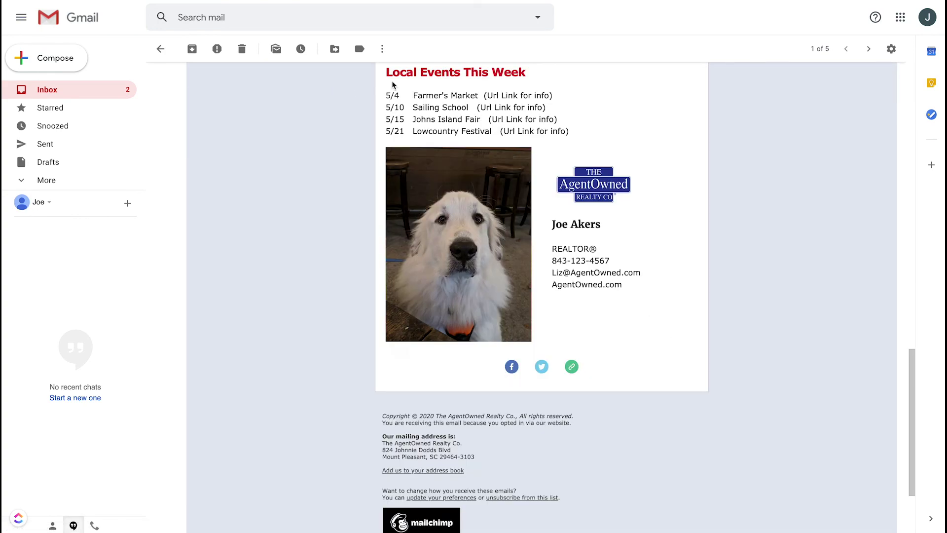
scroll(574, 123, "up", 15)
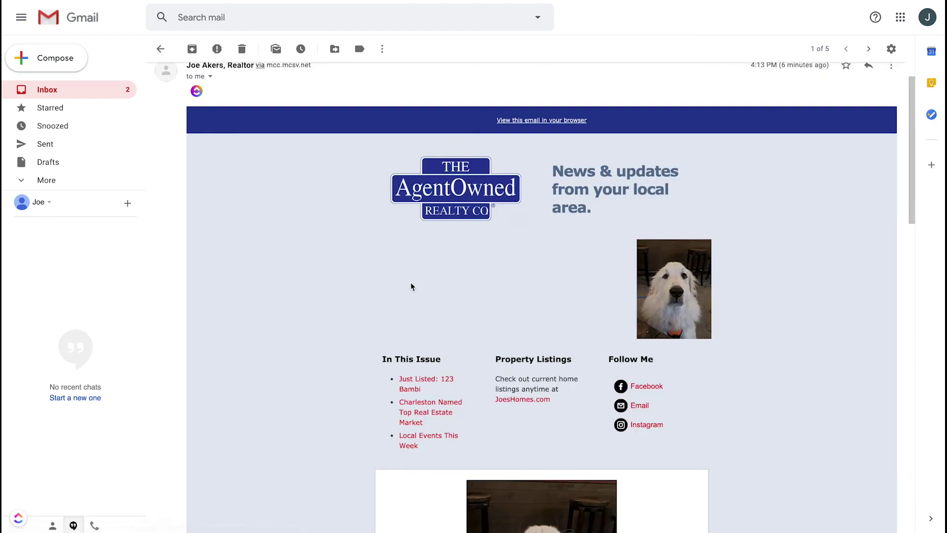
left_click(424, 412)
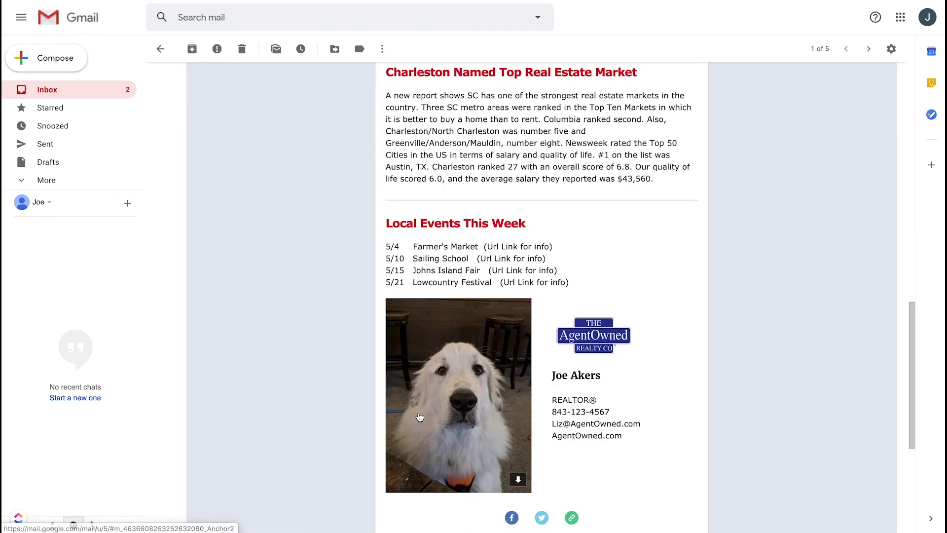
Step: Check the Just Listed anchor link, then open the Facebook link under Follow Me
scroll(710, 241, "up", 5)
scroll(710, 245, "up", 10)
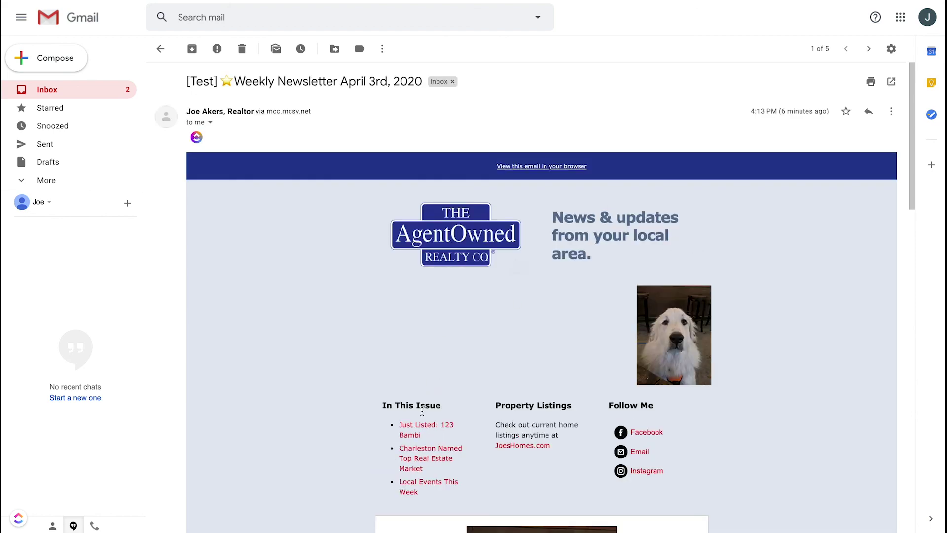
left_click(412, 428)
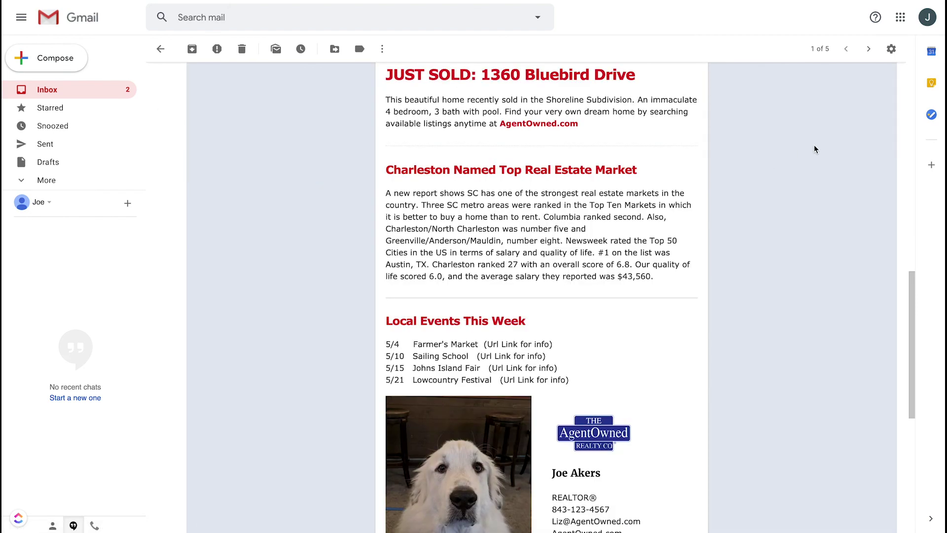
scroll(771, 149, "up", 8)
scroll(756, 166, "down", 1)
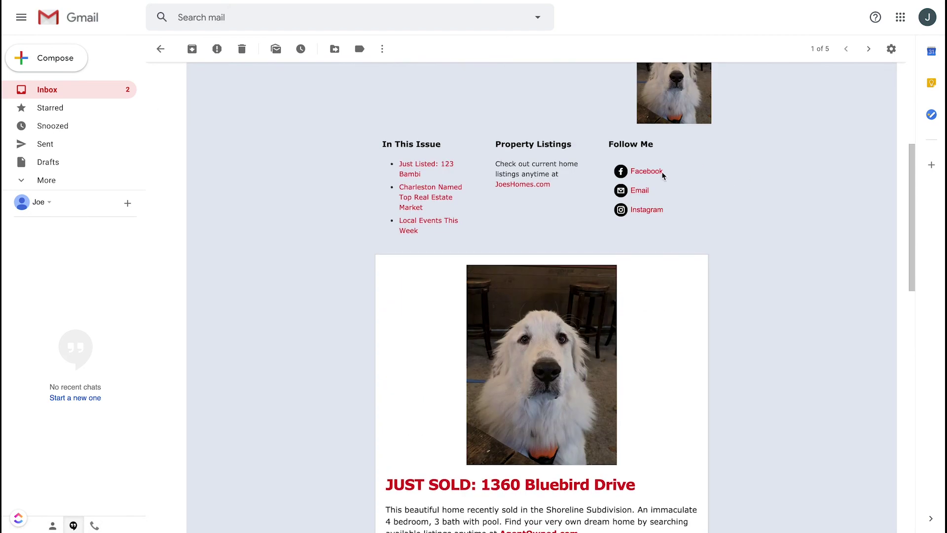
left_click(649, 170)
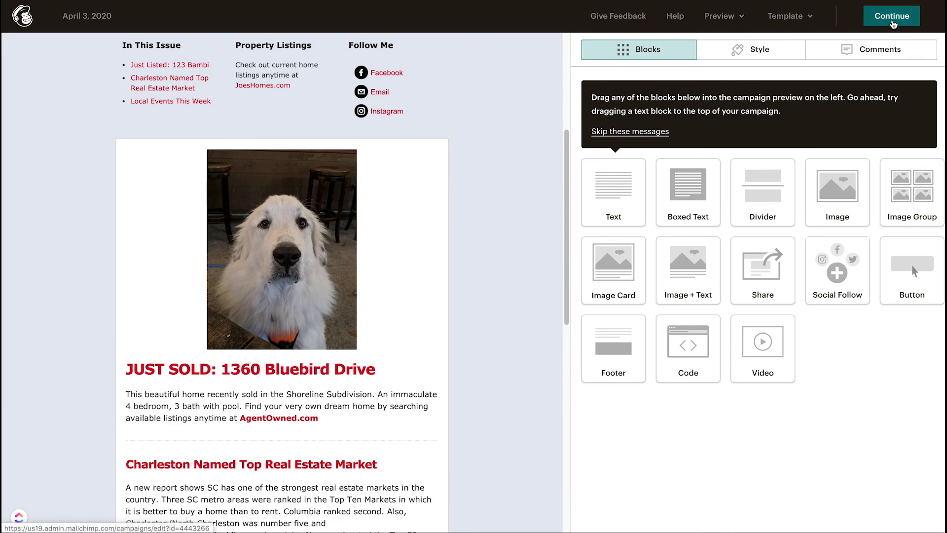
left_click(893, 16)
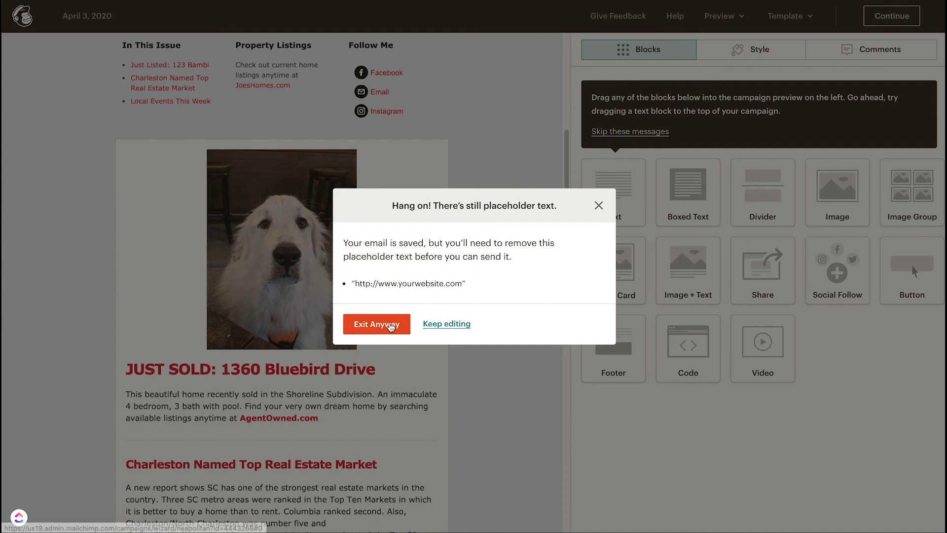
left_click(442, 324)
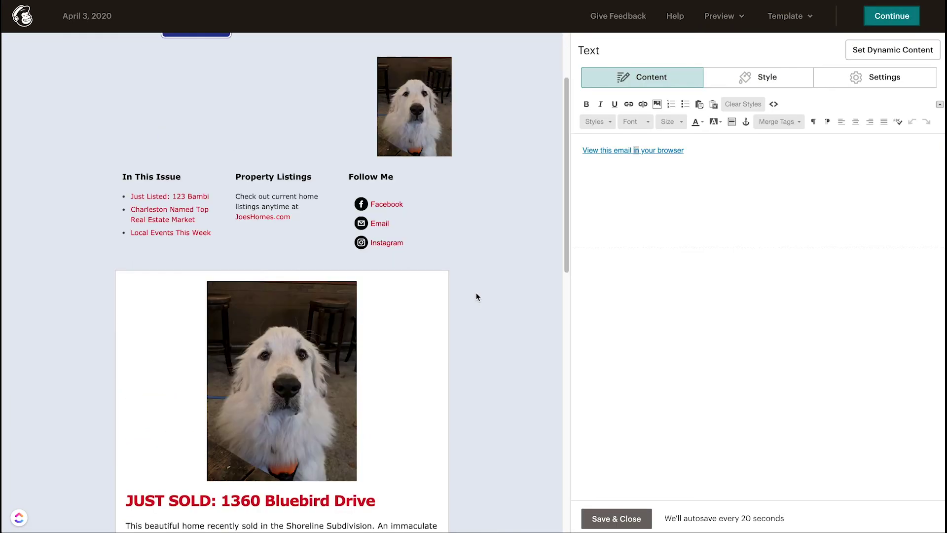
scroll(476, 292, "down", 12)
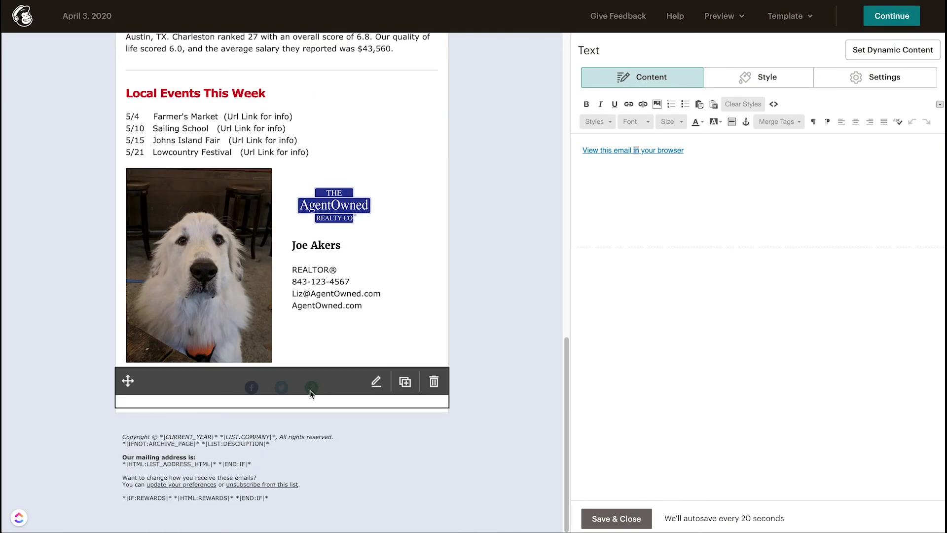
left_click(310, 390)
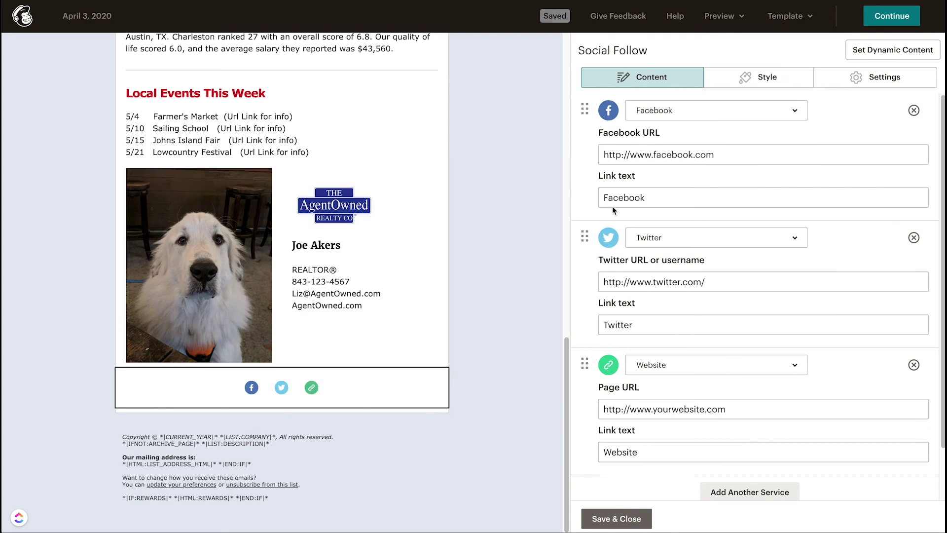
left_click_drag(708, 410, 657, 409)
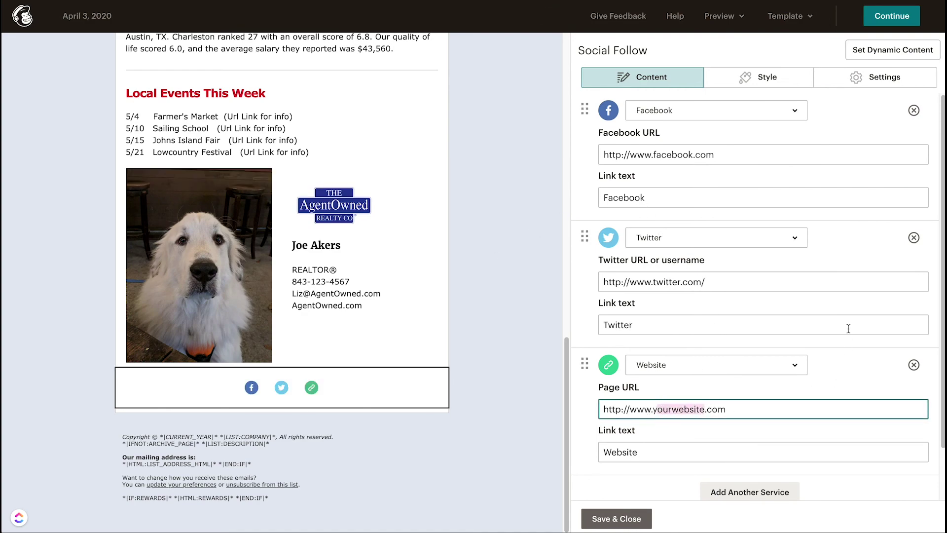
key("BackSpace")
key("BackSpace")
type("agent")
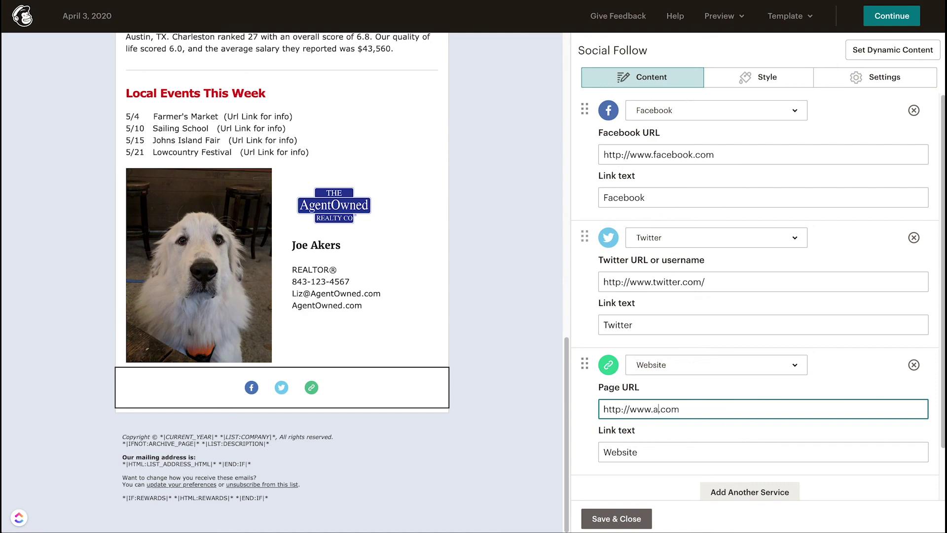
type("owned")
left_click(617, 515)
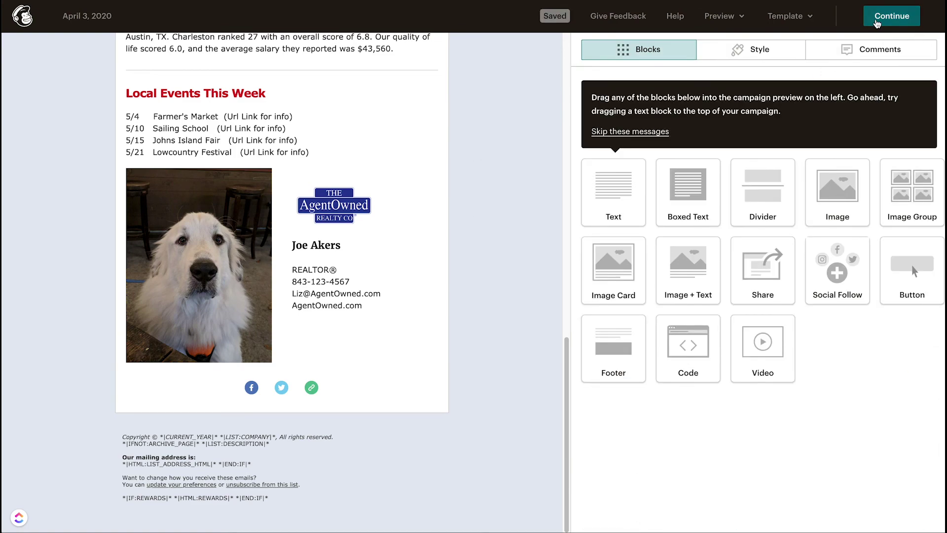
left_click(887, 17)
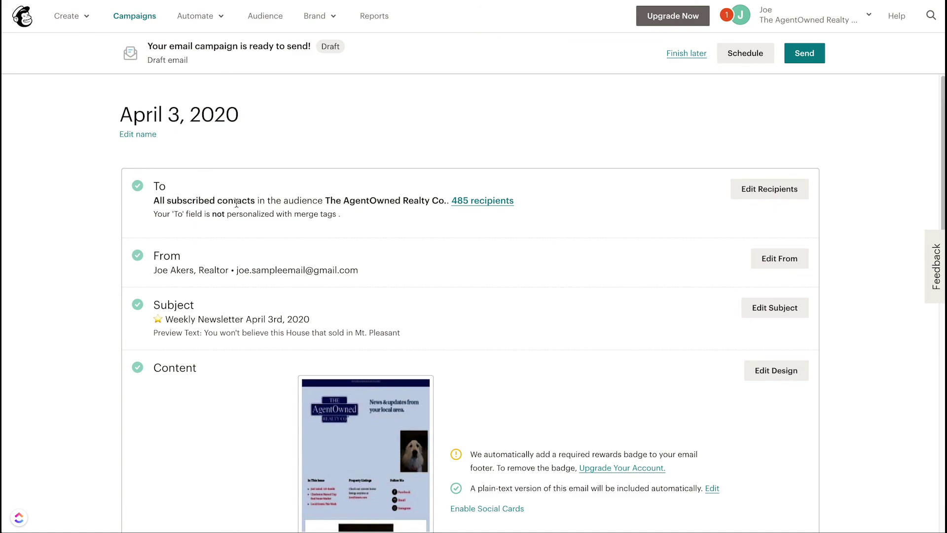
Step: Scroll through the campaign checklist to review recipients, subject, content and settings
scroll(236, 203, "down", 1)
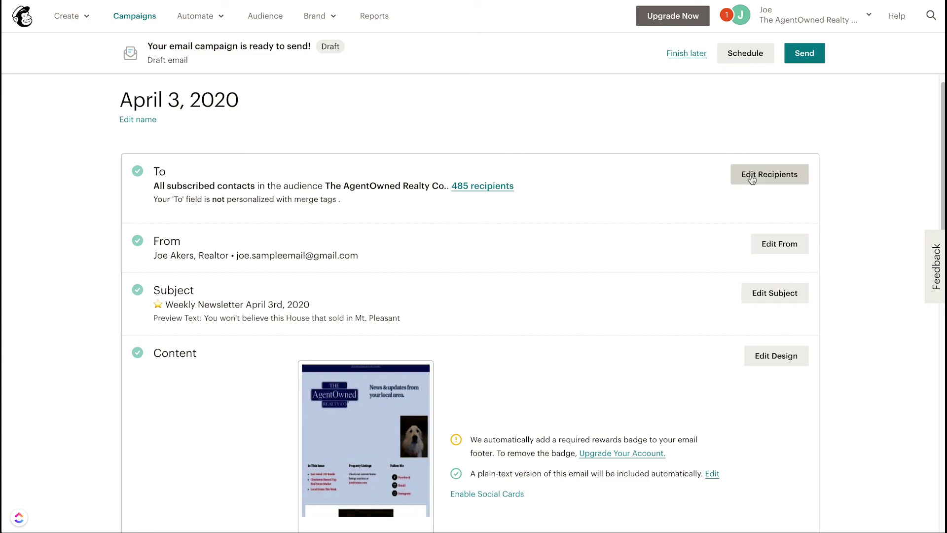
scroll(218, 255, "down", 1)
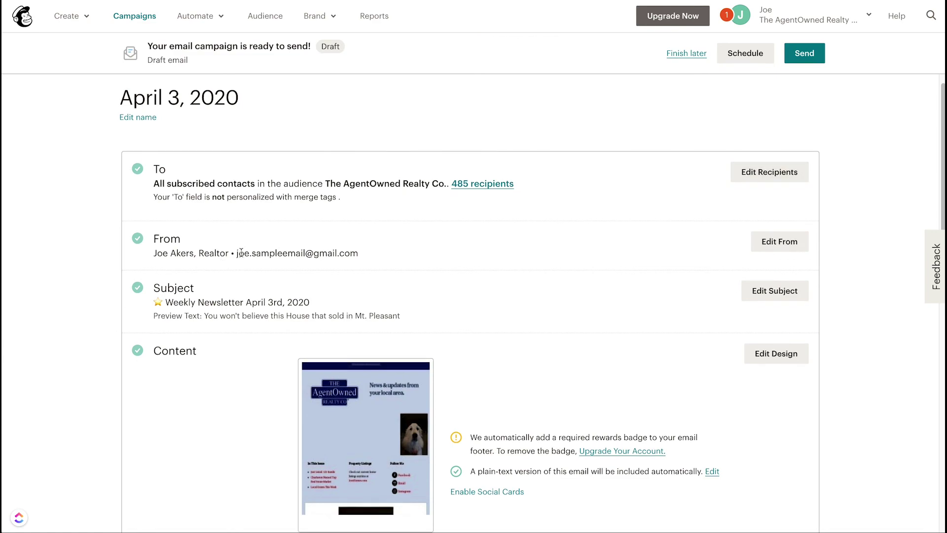
scroll(478, 247, "down", 1)
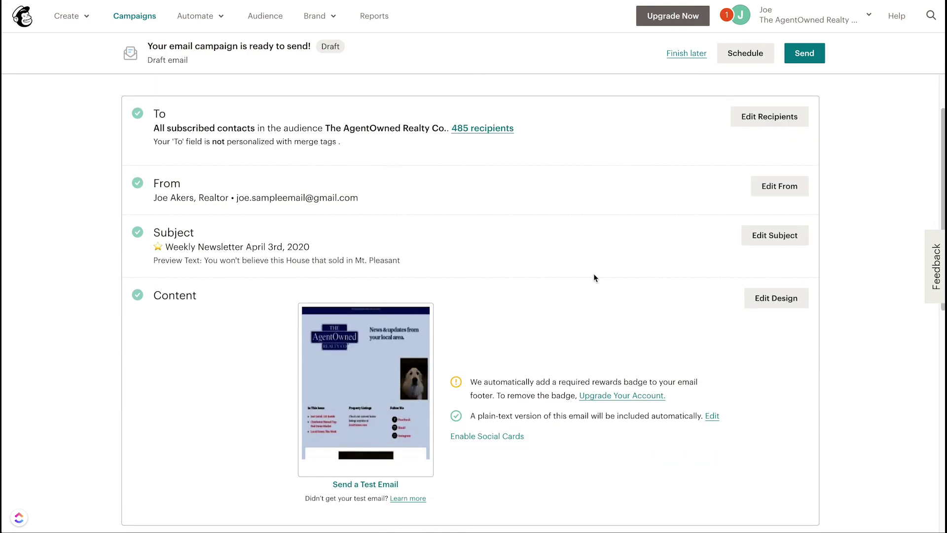
scroll(595, 278, "down", 8)
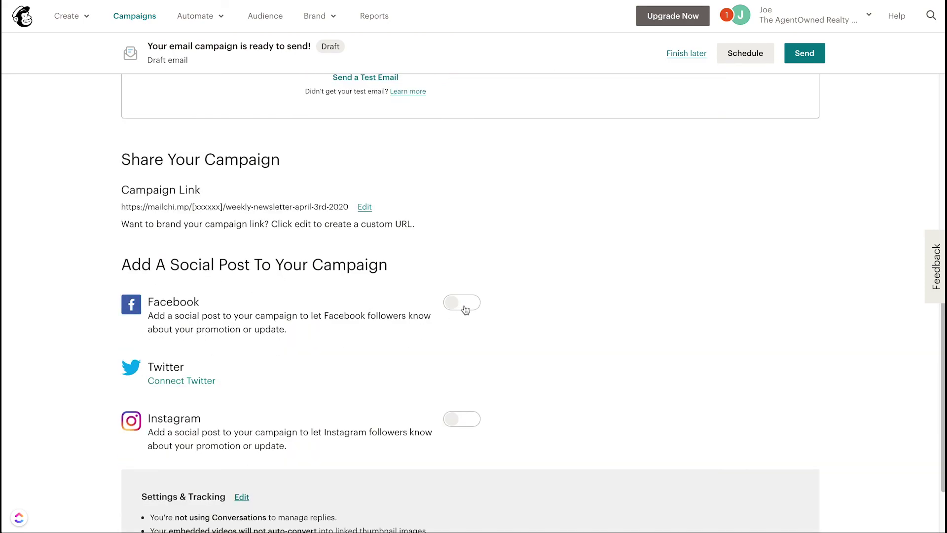
scroll(394, 355, "down", 2)
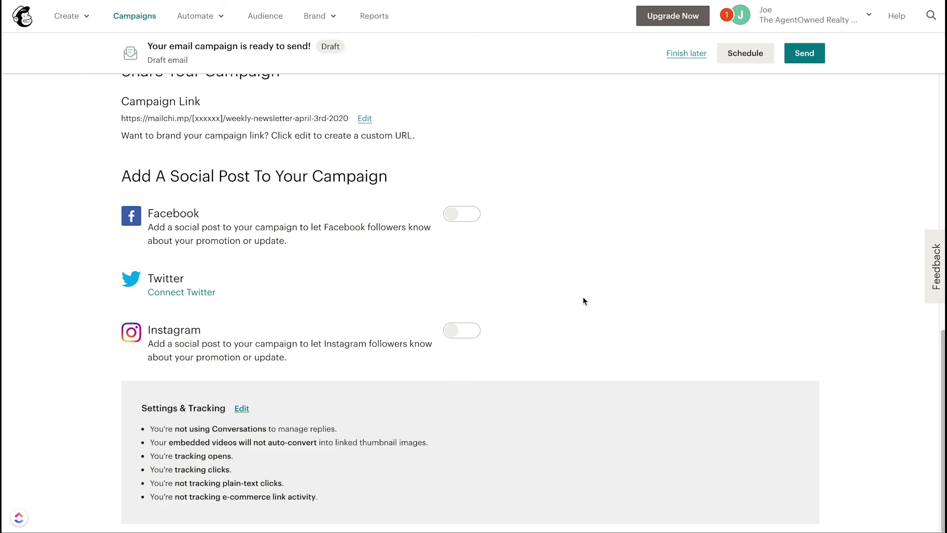
scroll(653, 201, "up", 12)
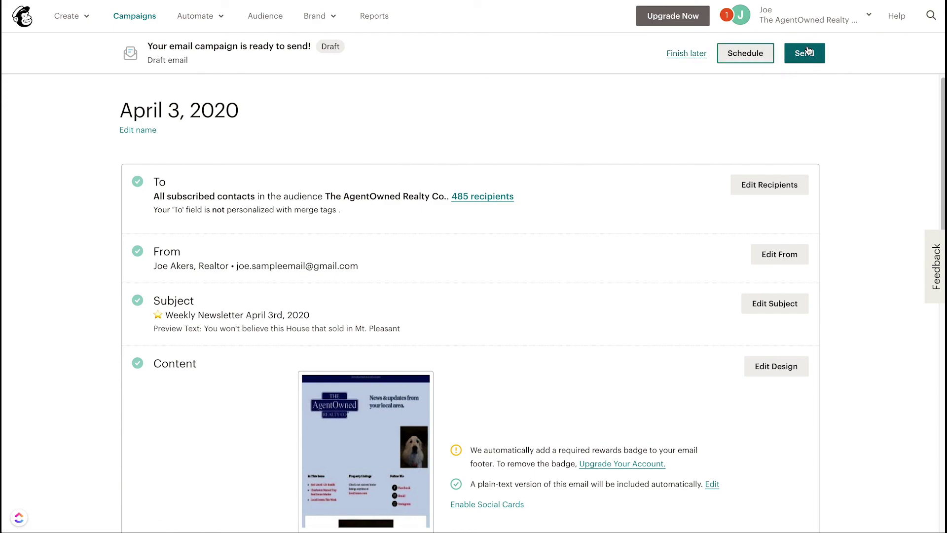
scroll(766, 120, "down", 1)
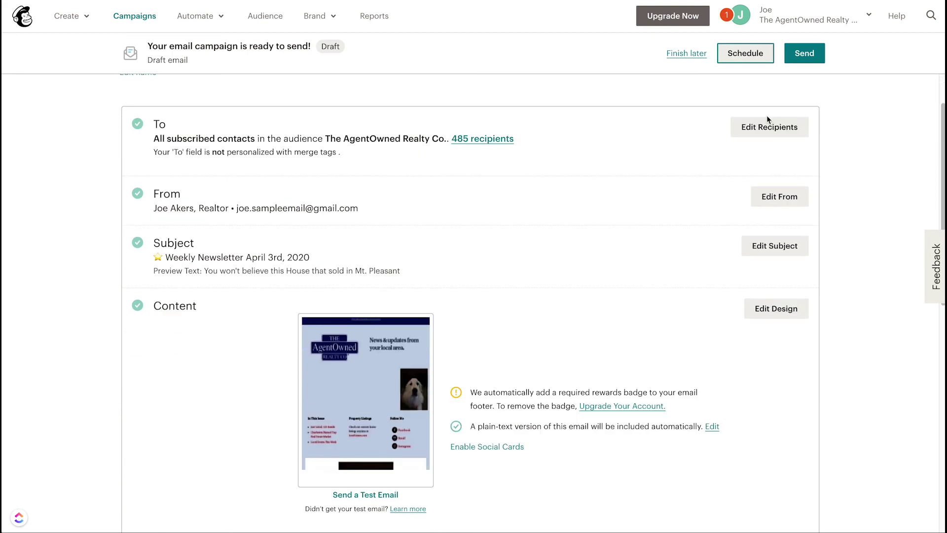
scroll(731, 156, "down", 5)
scroll(732, 157, "down", 3)
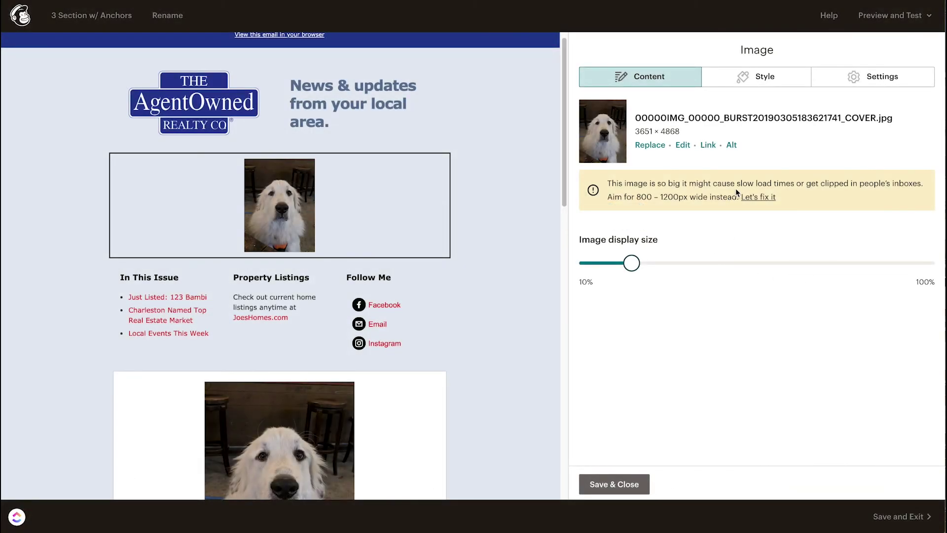
Step: Set the dog photo to Right alignment with Edge to edge margins and save the block
left_click(762, 79)
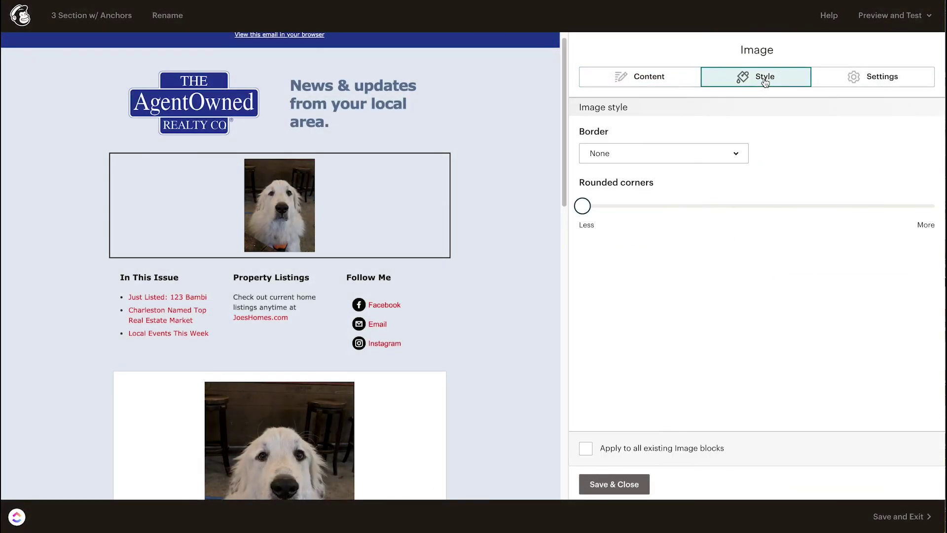
left_click(880, 83)
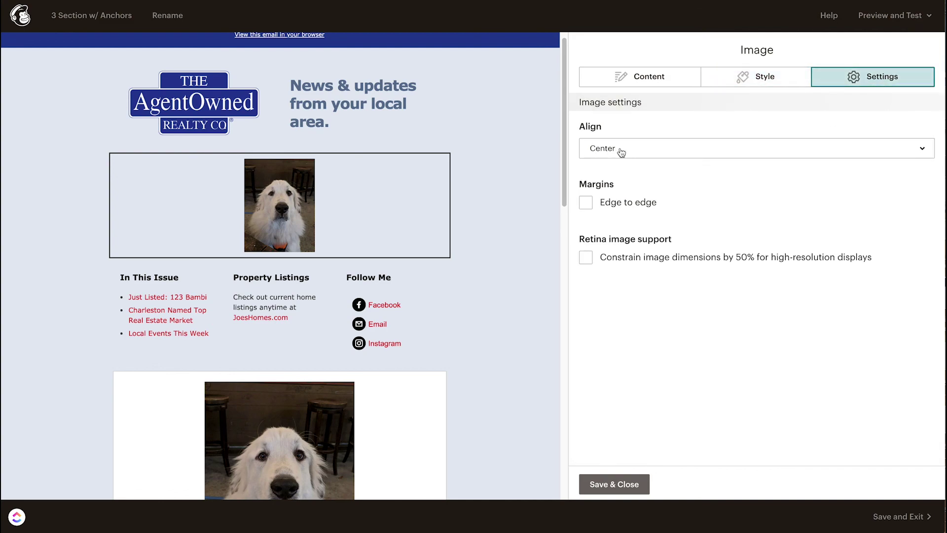
left_click(666, 150)
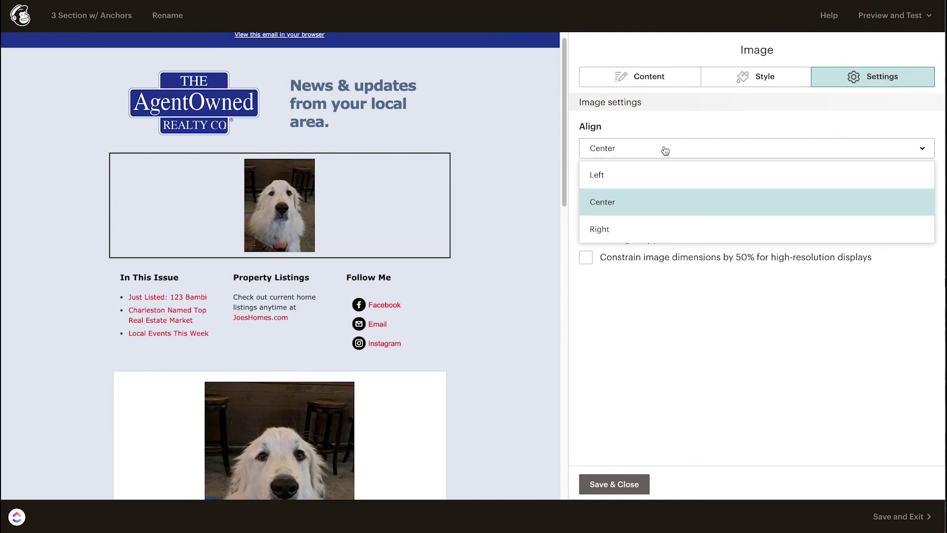
left_click(616, 177)
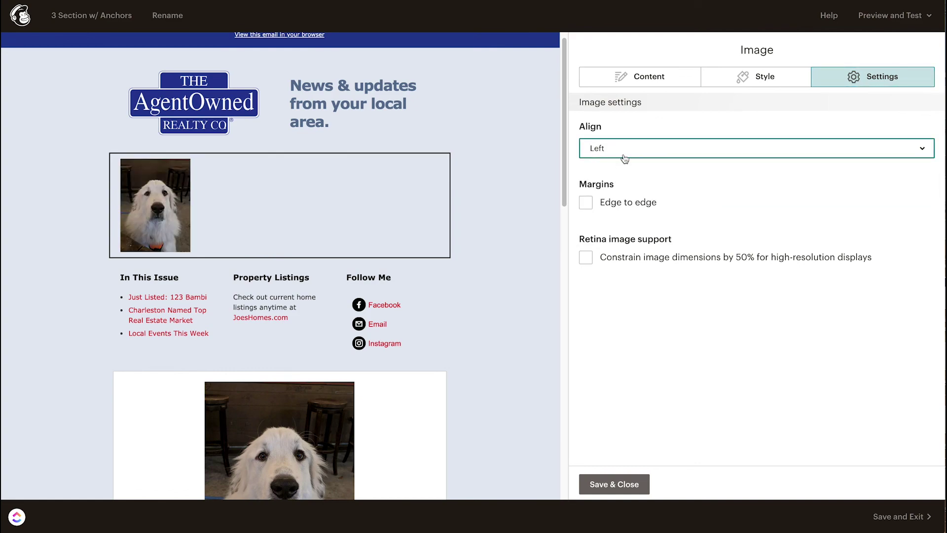
left_click(624, 158)
left_click(599, 230)
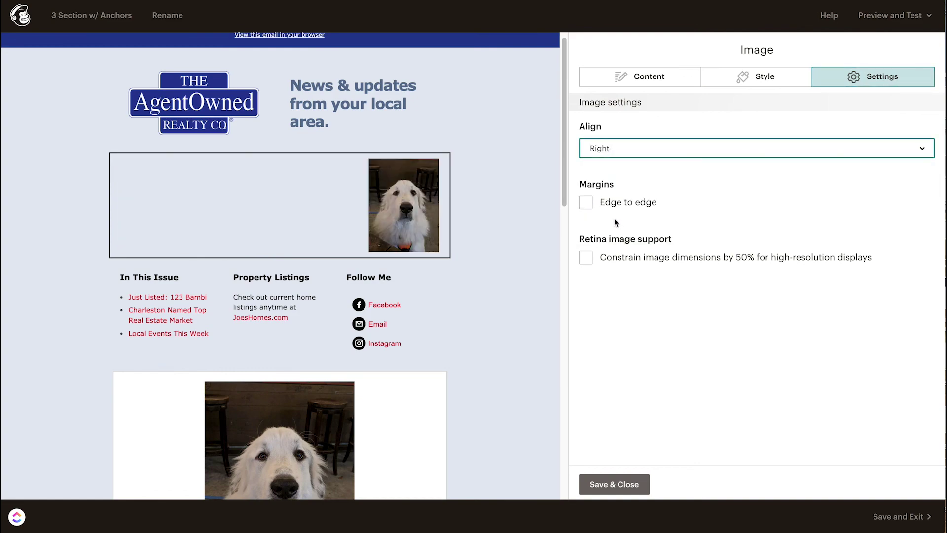
left_click(585, 202)
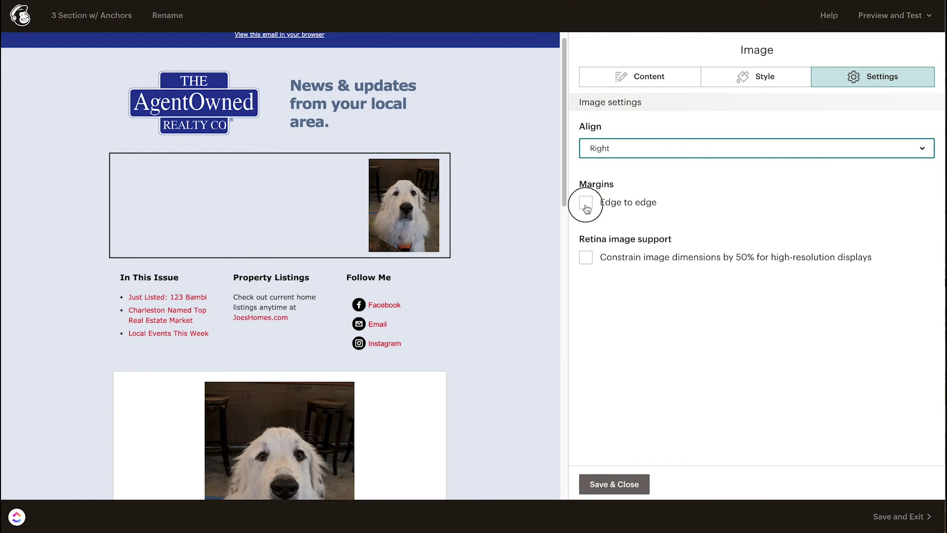
left_click(613, 485)
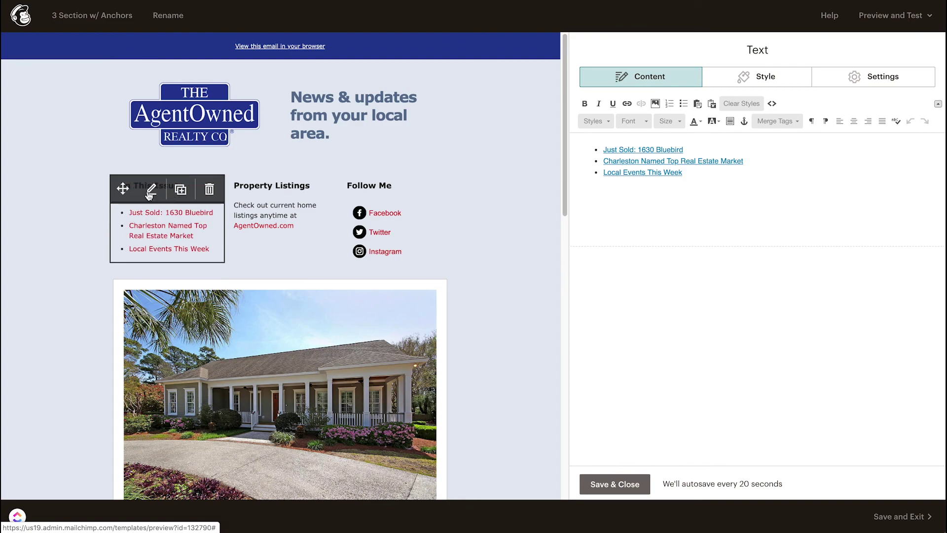
Step: Open the In This Issue heading and link list blocks, then save and close the list
left_click(151, 191)
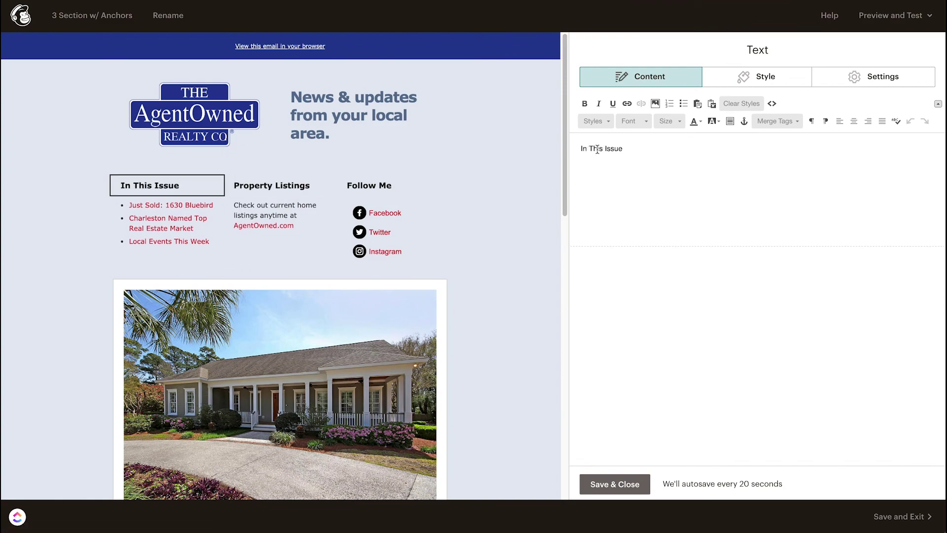
mouse_move(131, 189)
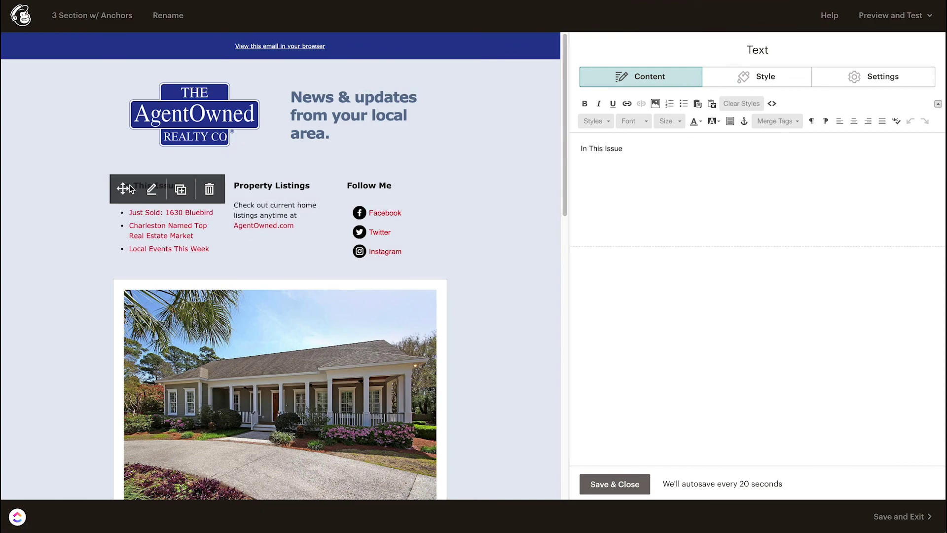
left_click(174, 235)
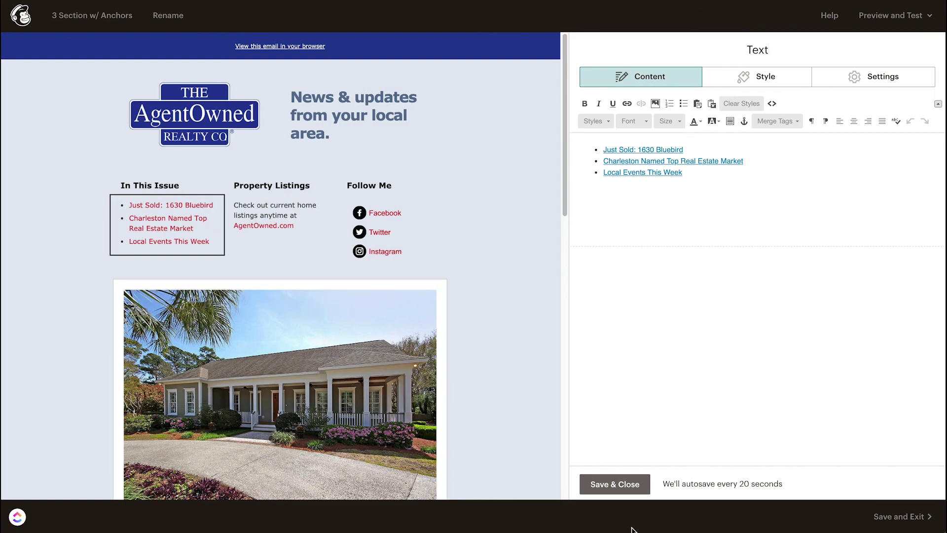
left_click(618, 484)
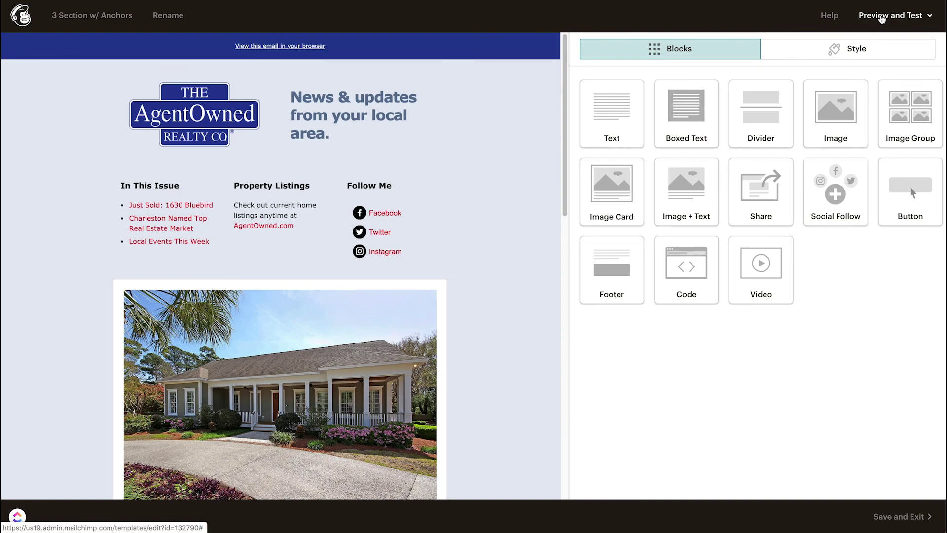
left_click(881, 19)
left_click(869, 45)
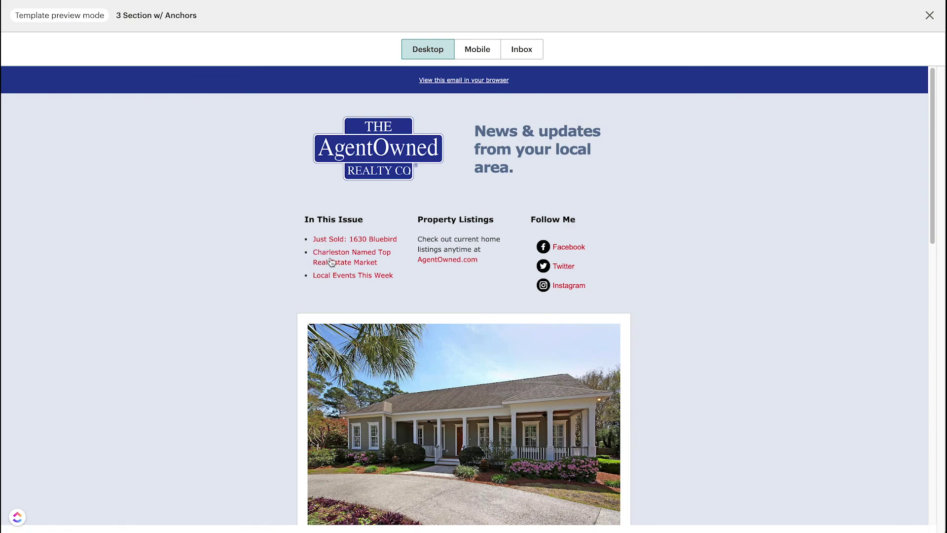
scroll(341, 280, "down", 5)
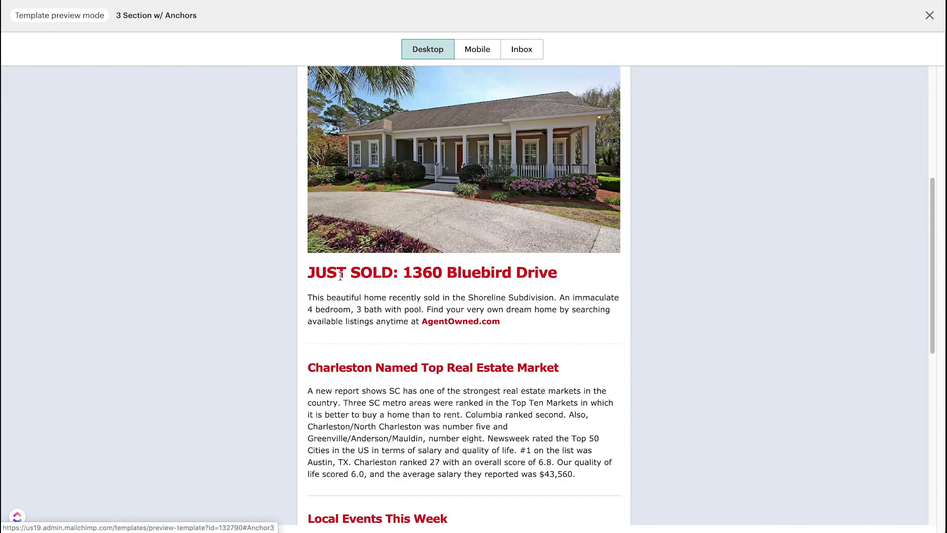
scroll(376, 522, "down", 6)
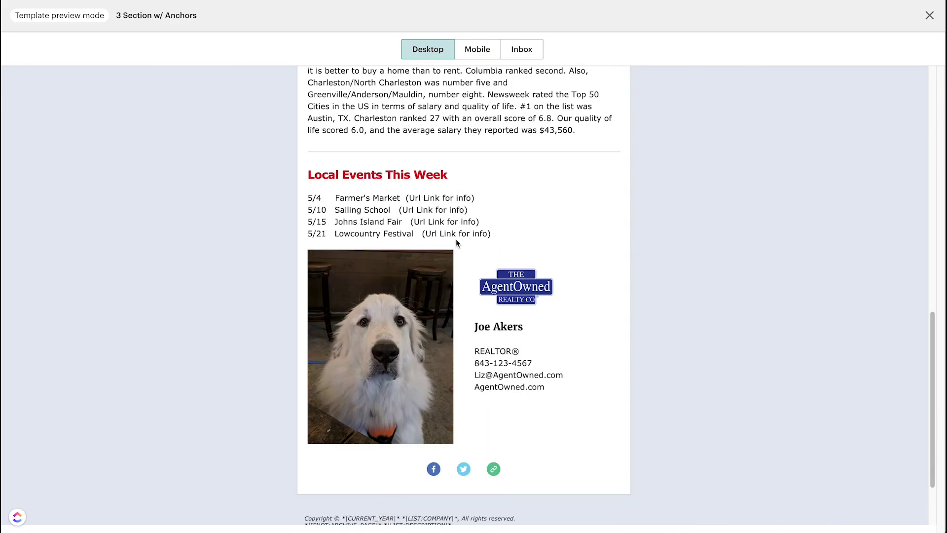
scroll(456, 243, "up", 15)
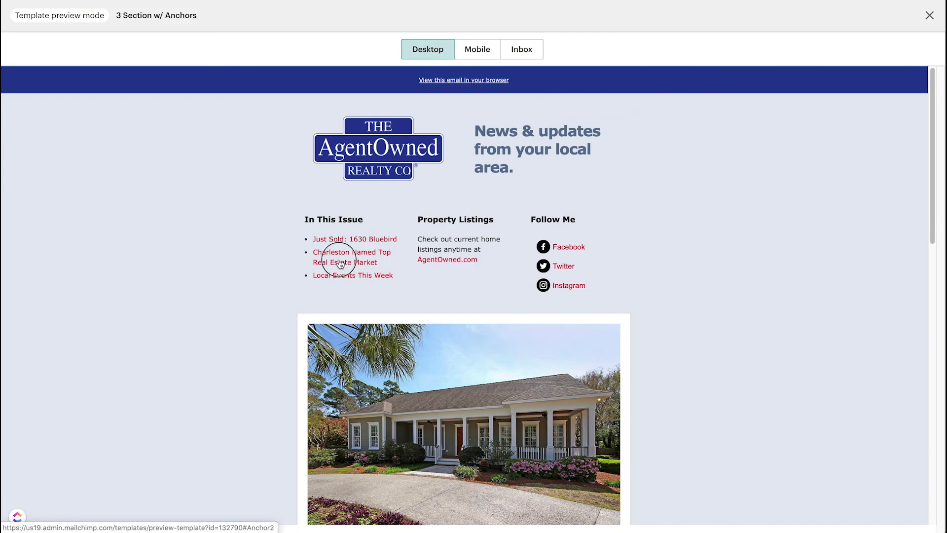
left_click(328, 241)
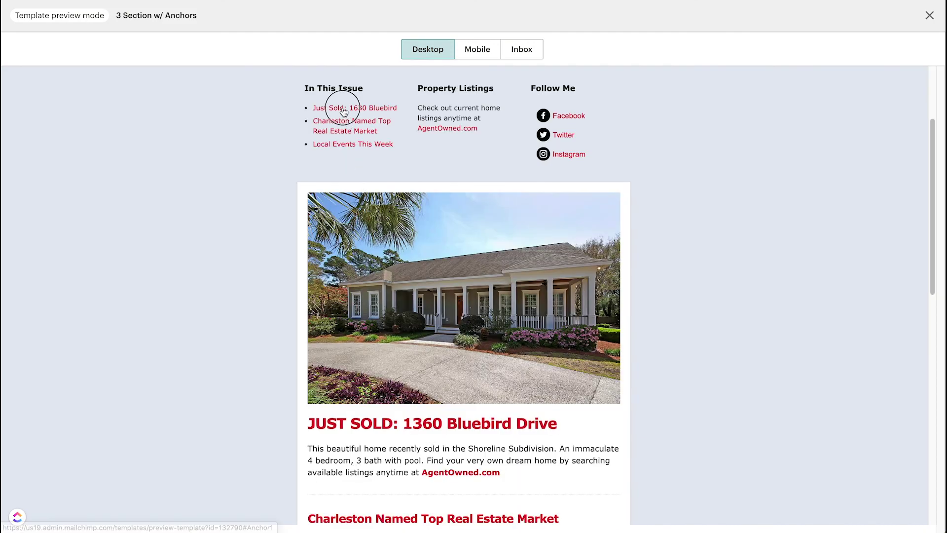
scroll(345, 113, "up", 2)
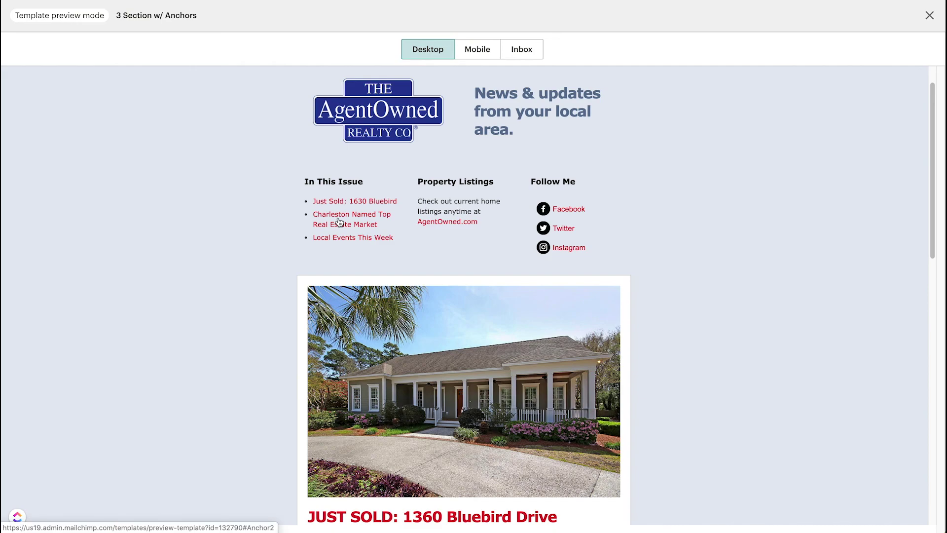
left_click(930, 15)
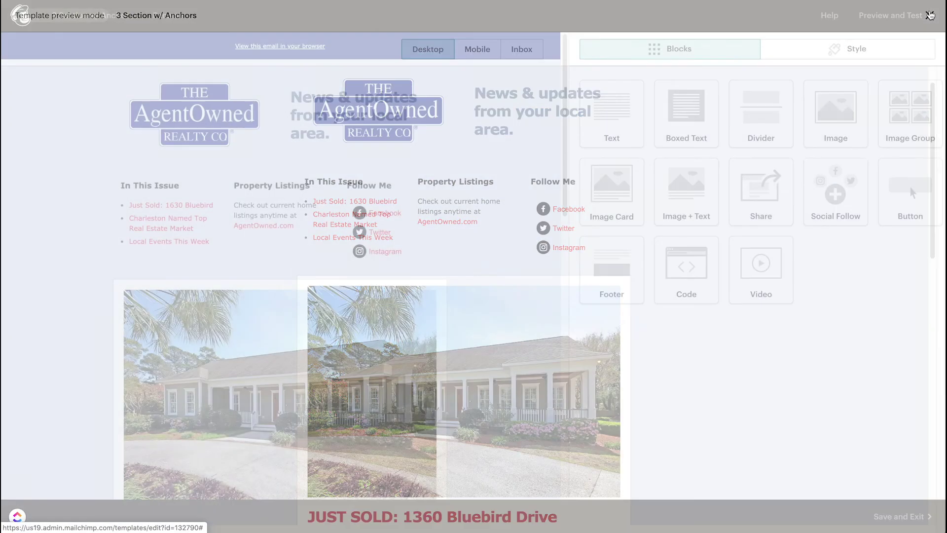
Step: Link the first bullet 'Just Listed: 123 Bambi' to a web address starting with #Anchor
left_click(184, 235)
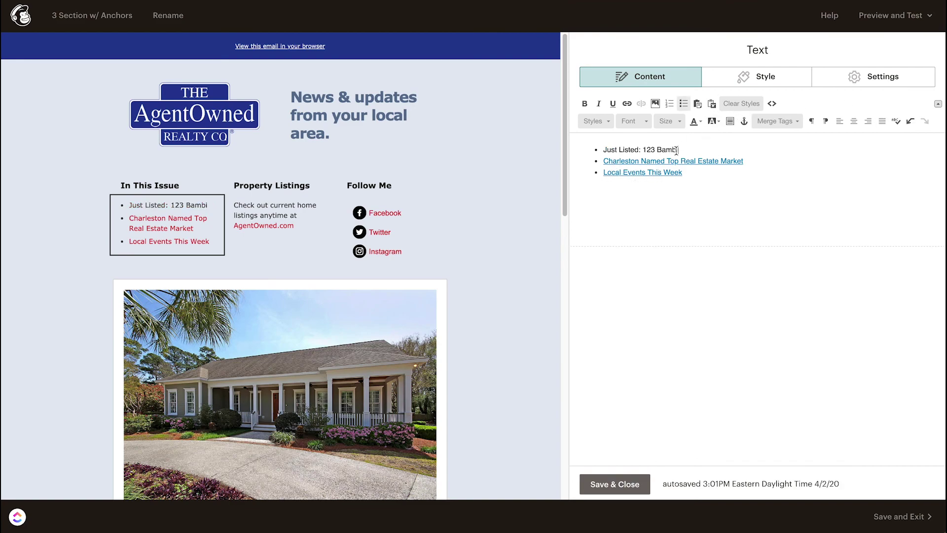
left_click_drag(680, 149, 606, 149)
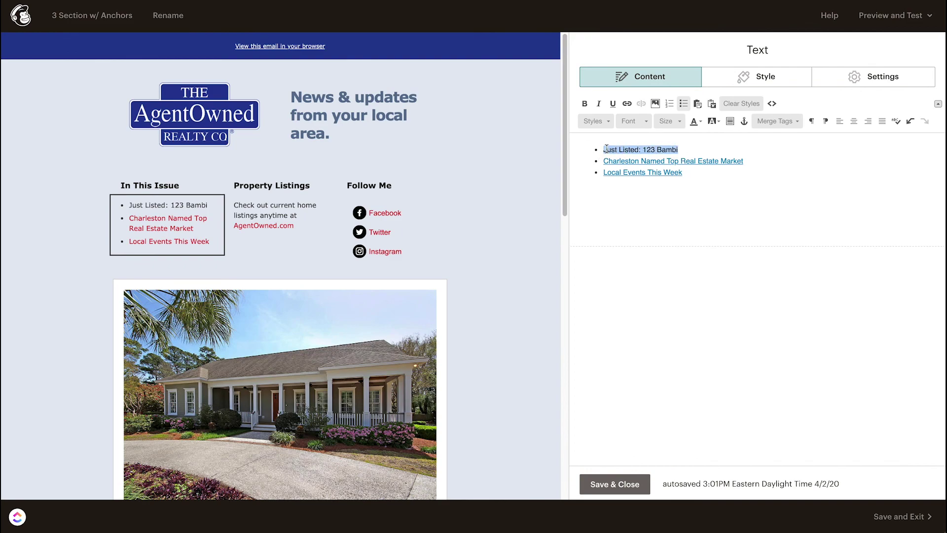
left_click(628, 105)
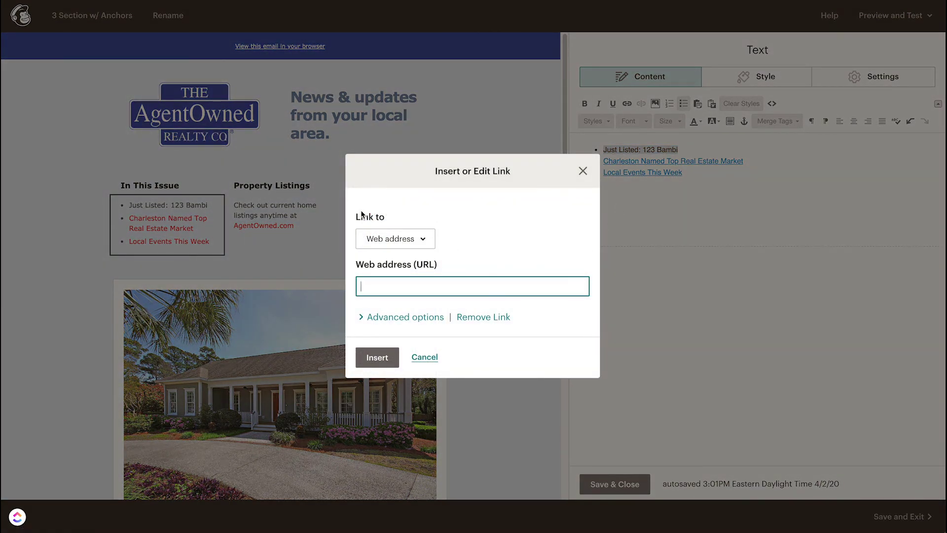
left_click(424, 241)
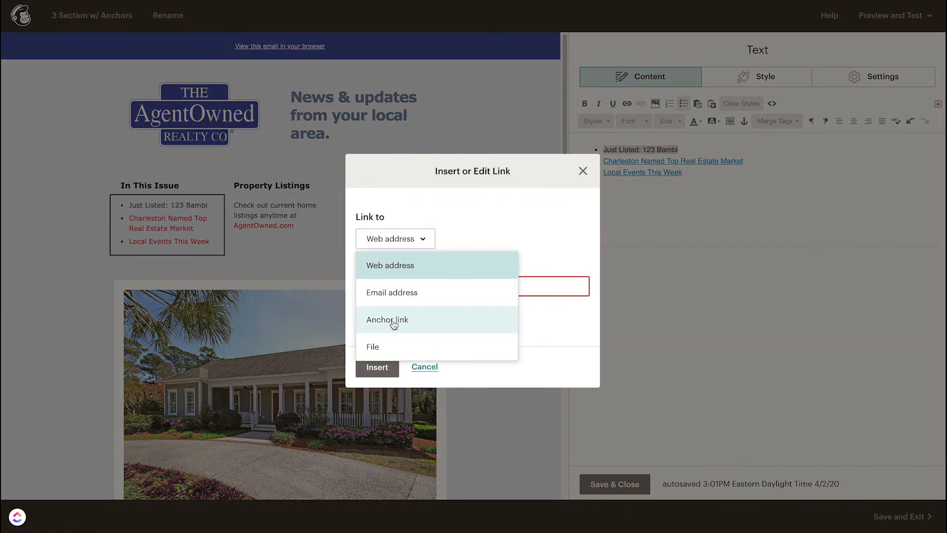
left_click(444, 227)
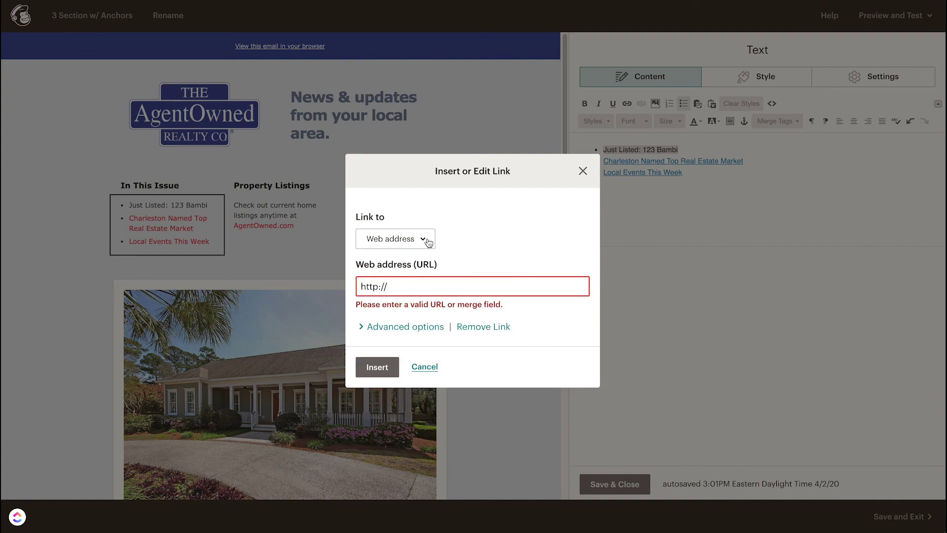
left_click(428, 242)
left_click(399, 270)
left_click_drag(393, 286, 349, 293)
type("#Anchor1")
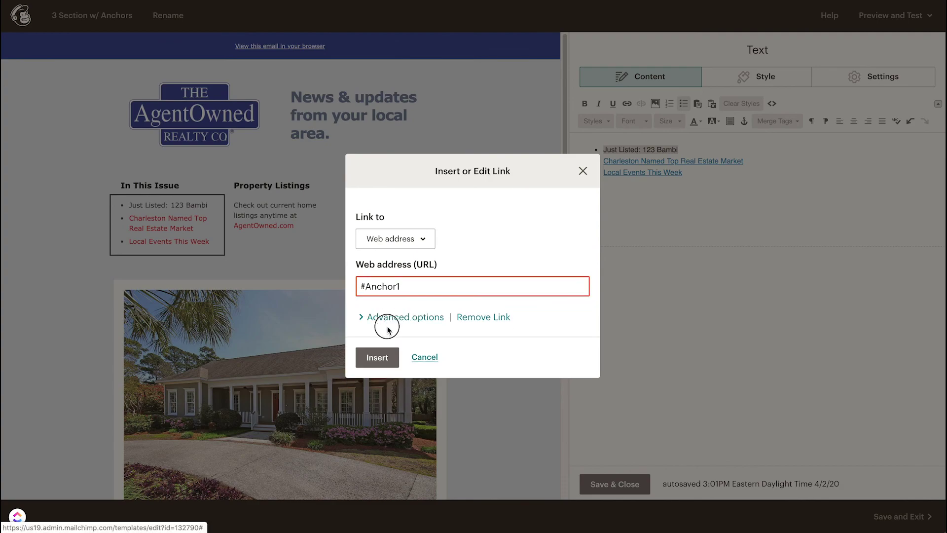
Step: Untick Open in a new window, correct the anchor number, insert the link and save the list
left_click(388, 318)
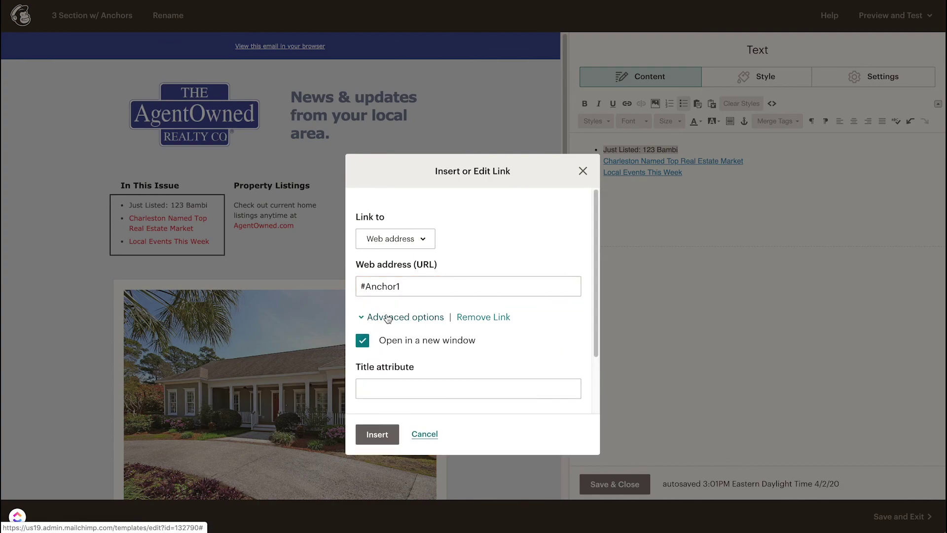
left_click(363, 341)
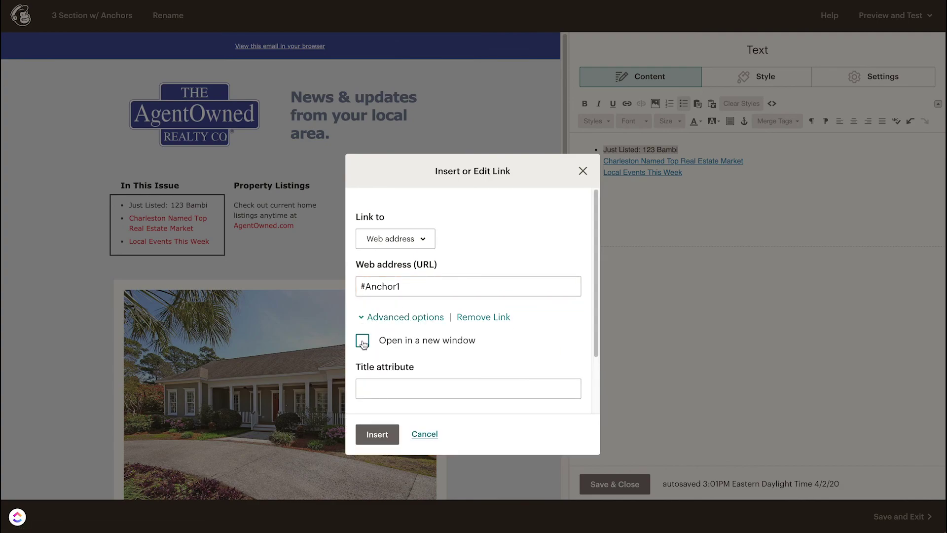
left_click(508, 295)
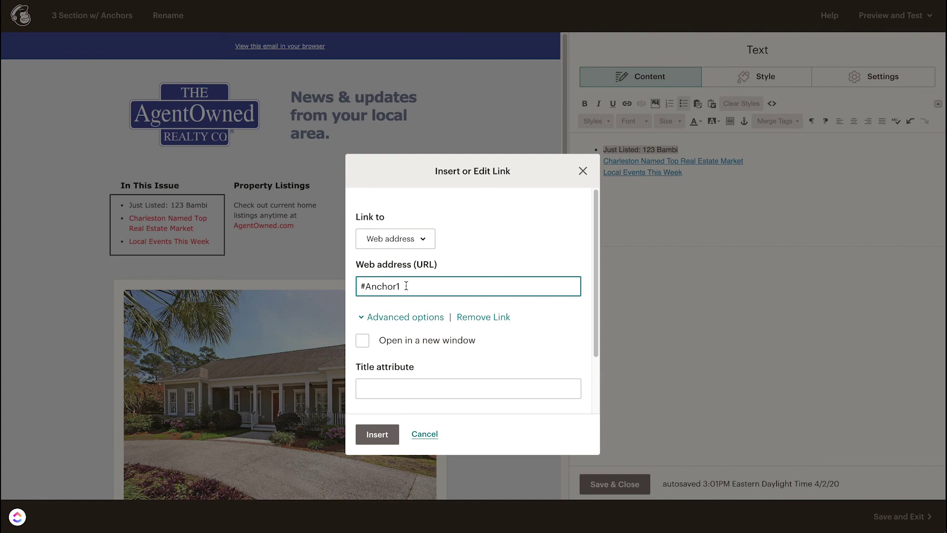
key("BackSpace")
type("2")
left_click(378, 434)
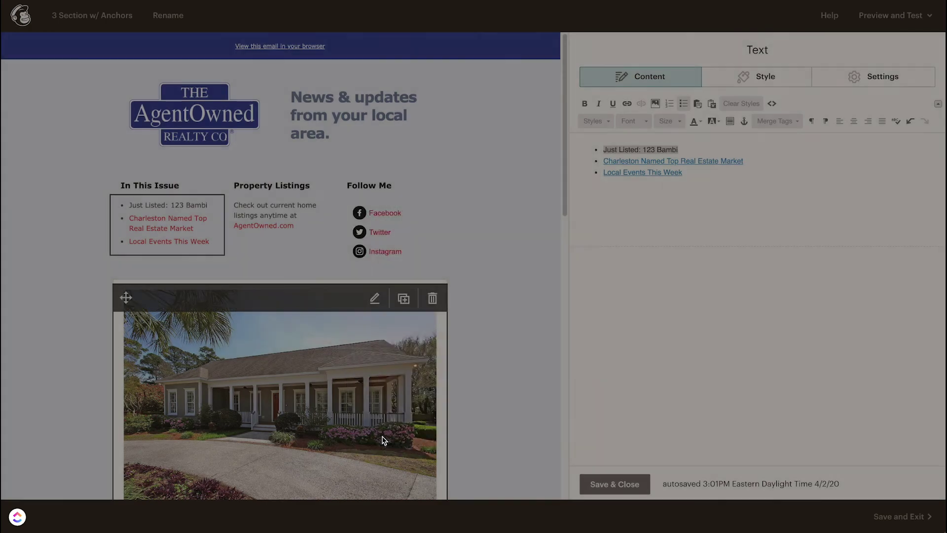
left_click(675, 149)
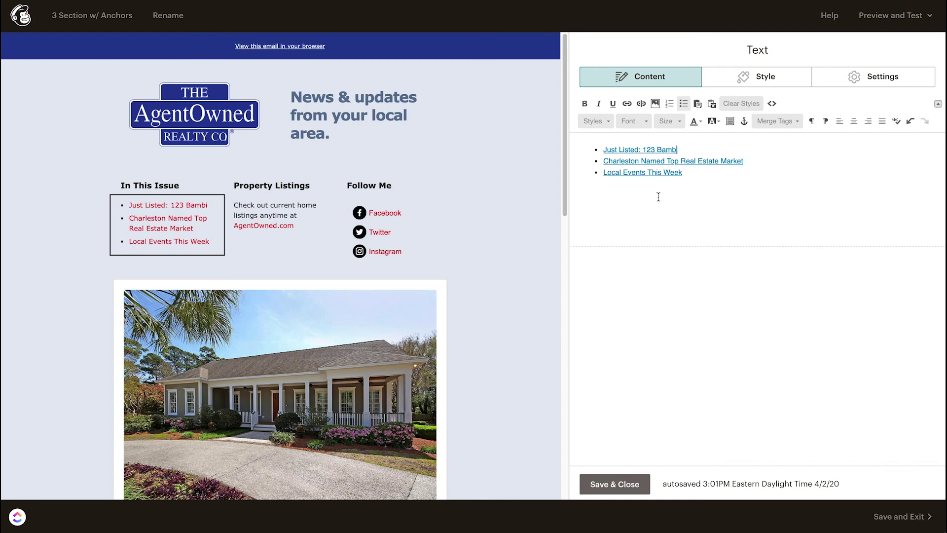
left_click(623, 490)
Step: Enter the email's desktop preview mode and scroll down to the In This Issue links
left_click(890, 16)
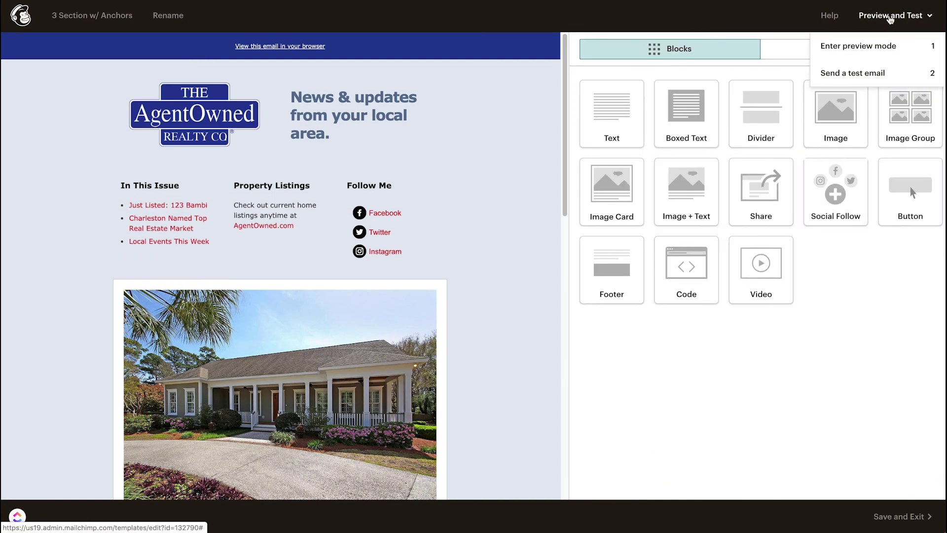
left_click(869, 48)
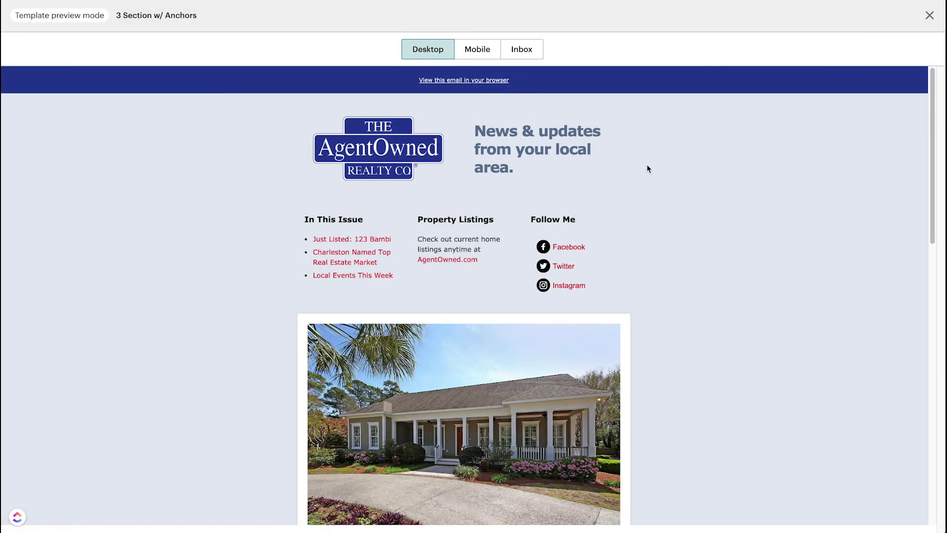
scroll(335, 246, "down", 1)
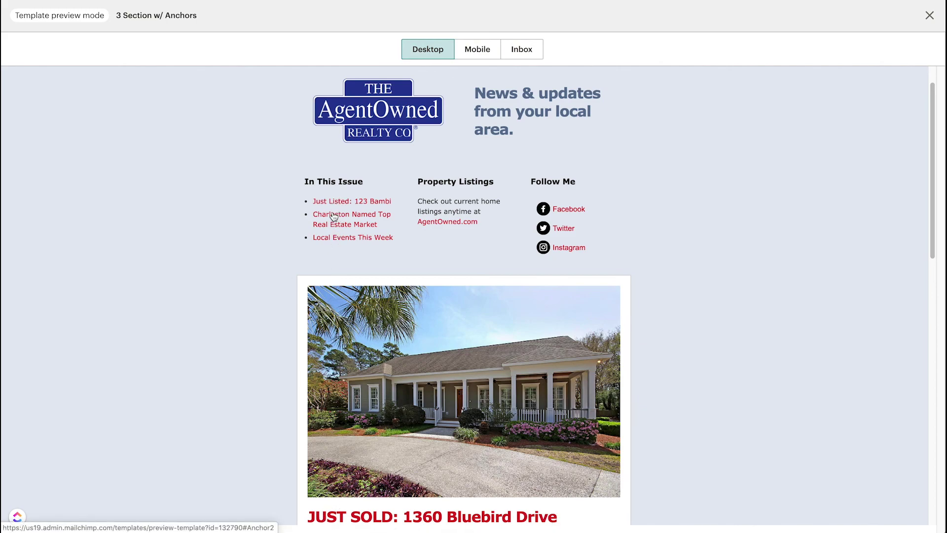
scroll(335, 221, "down", 2)
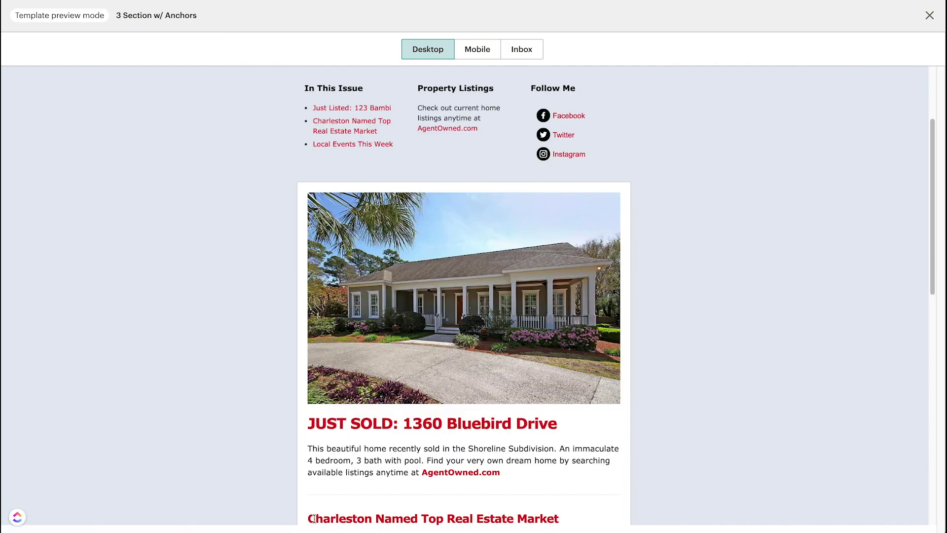